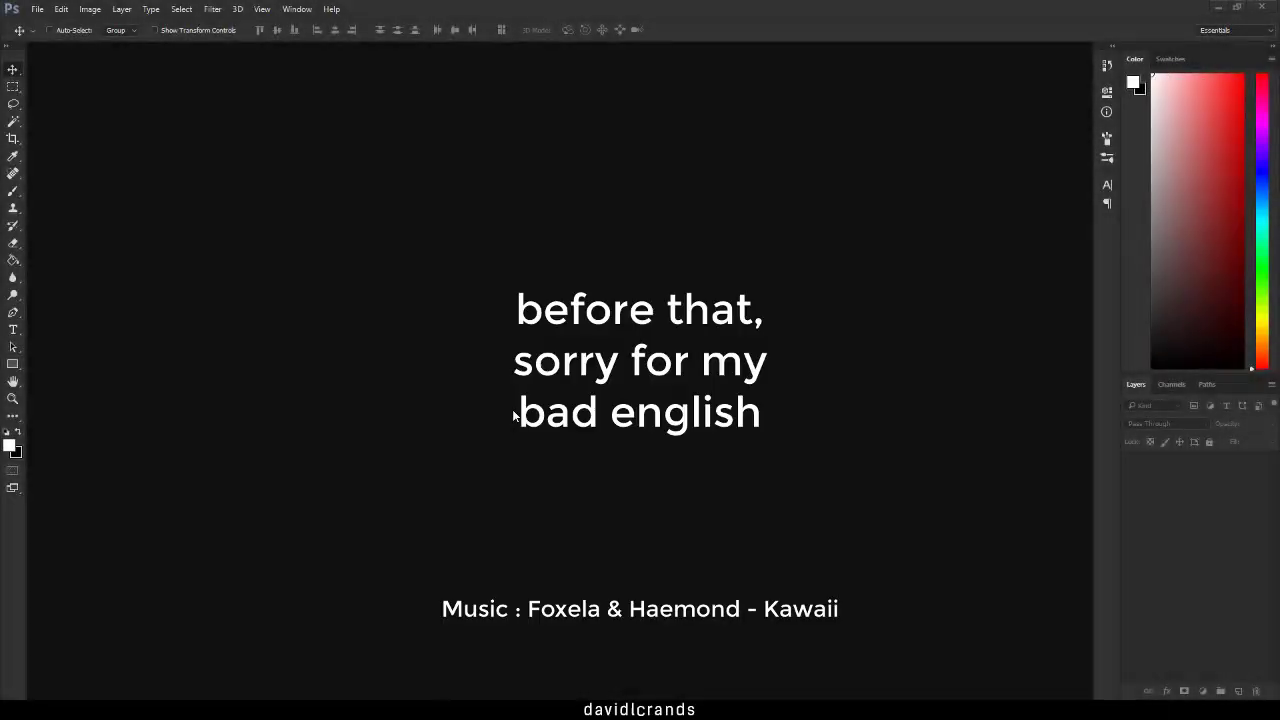
Step: Create a new document 1280 pixels wide by 720 pixels high, named Untitled-1
click(37, 10)
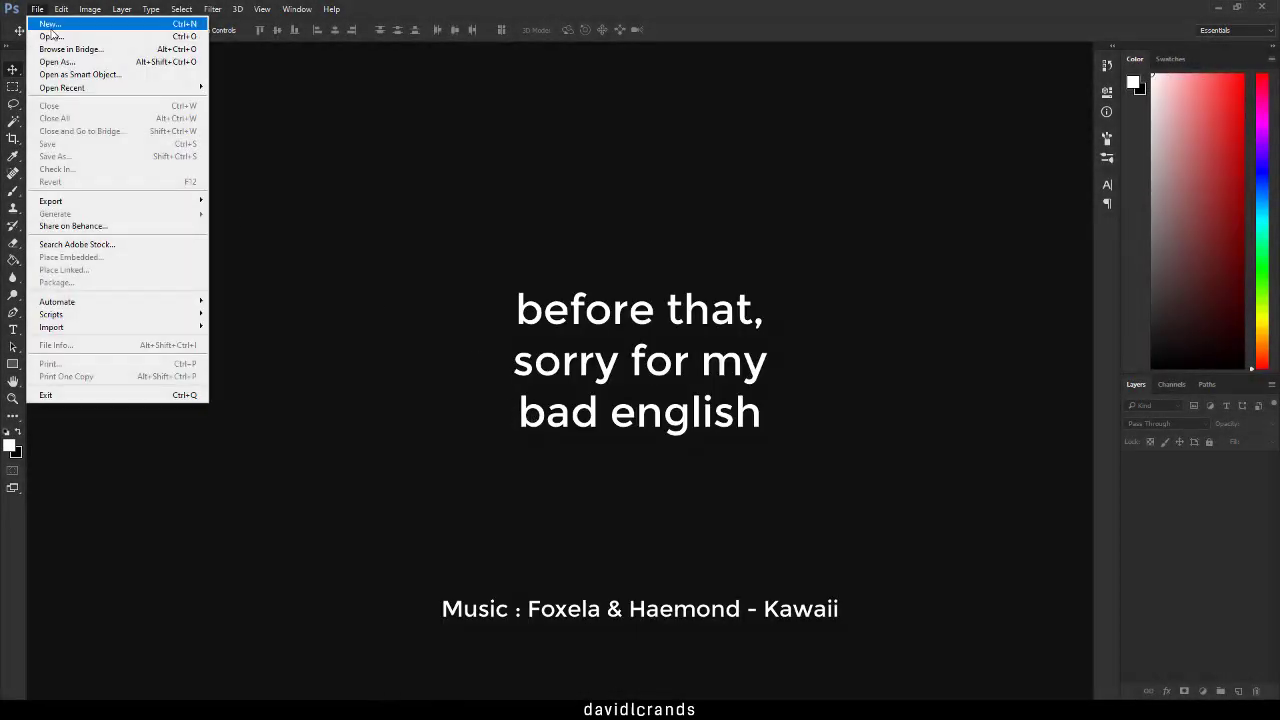
click(50, 24)
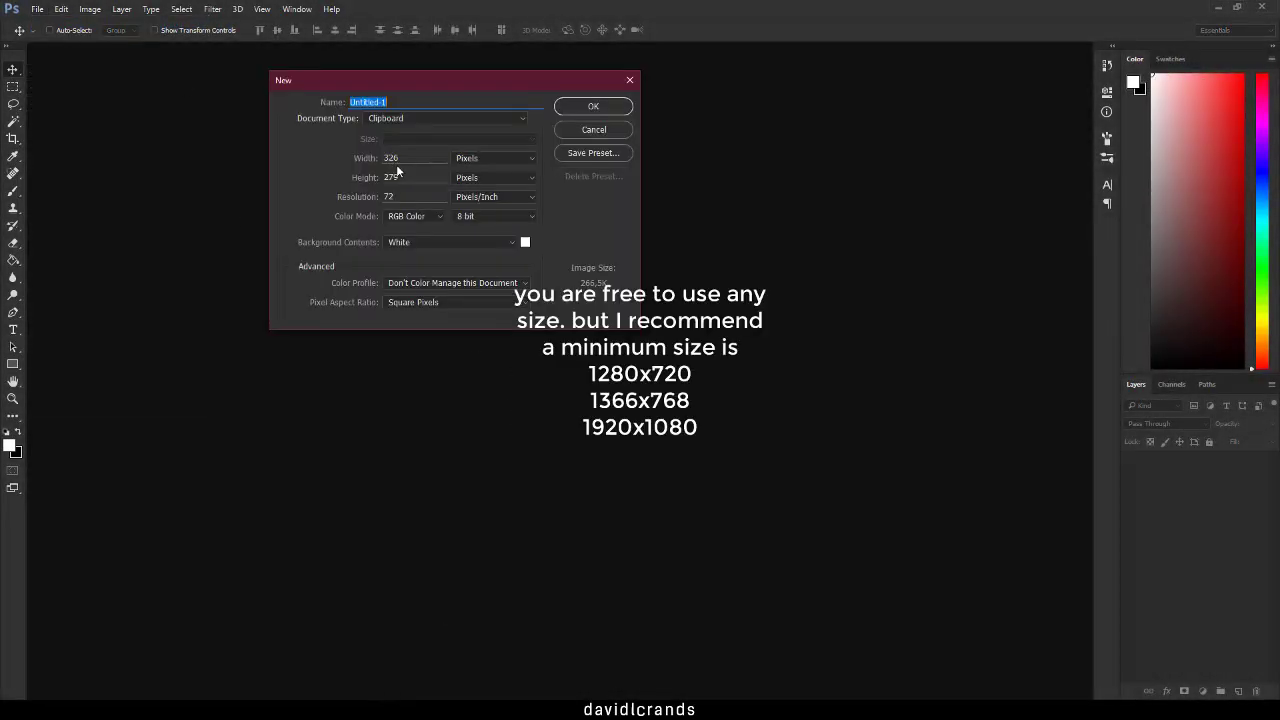
double_click(423, 157)
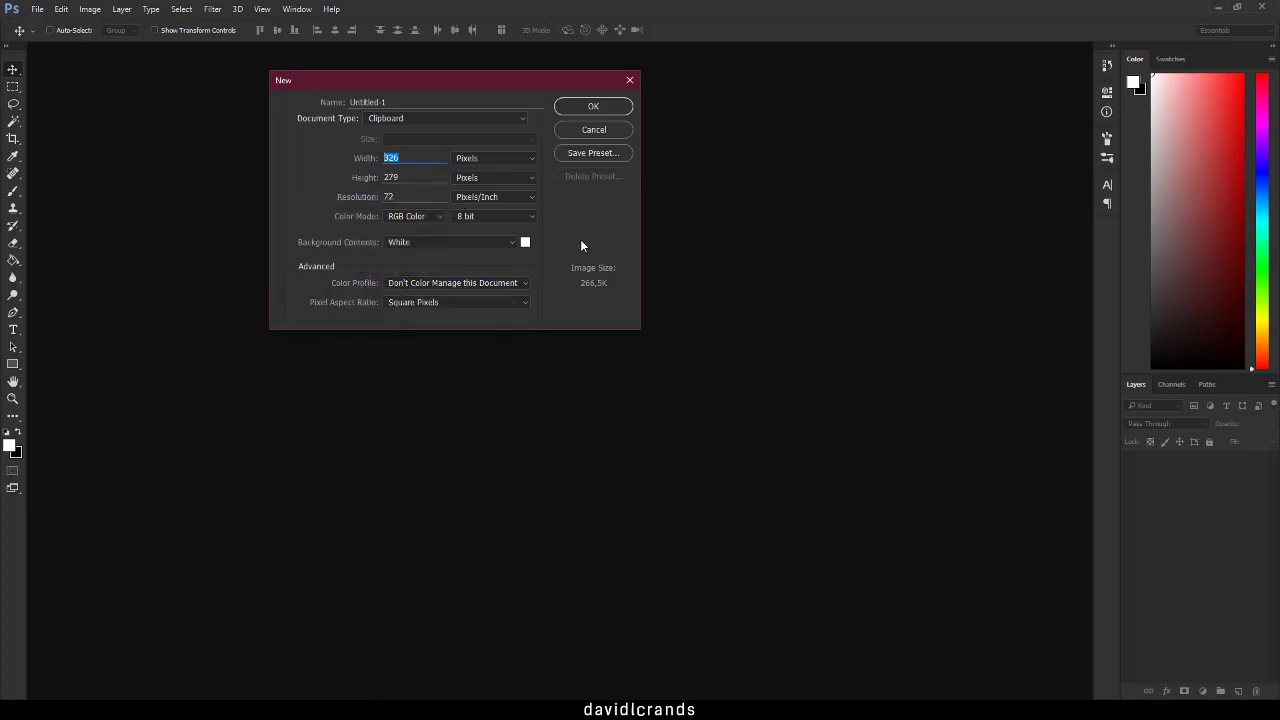
text(182)
key(BackSpace)
key(BackSpace)
text(280)
key(Tab)
text(72)
text(0)
key(Return)
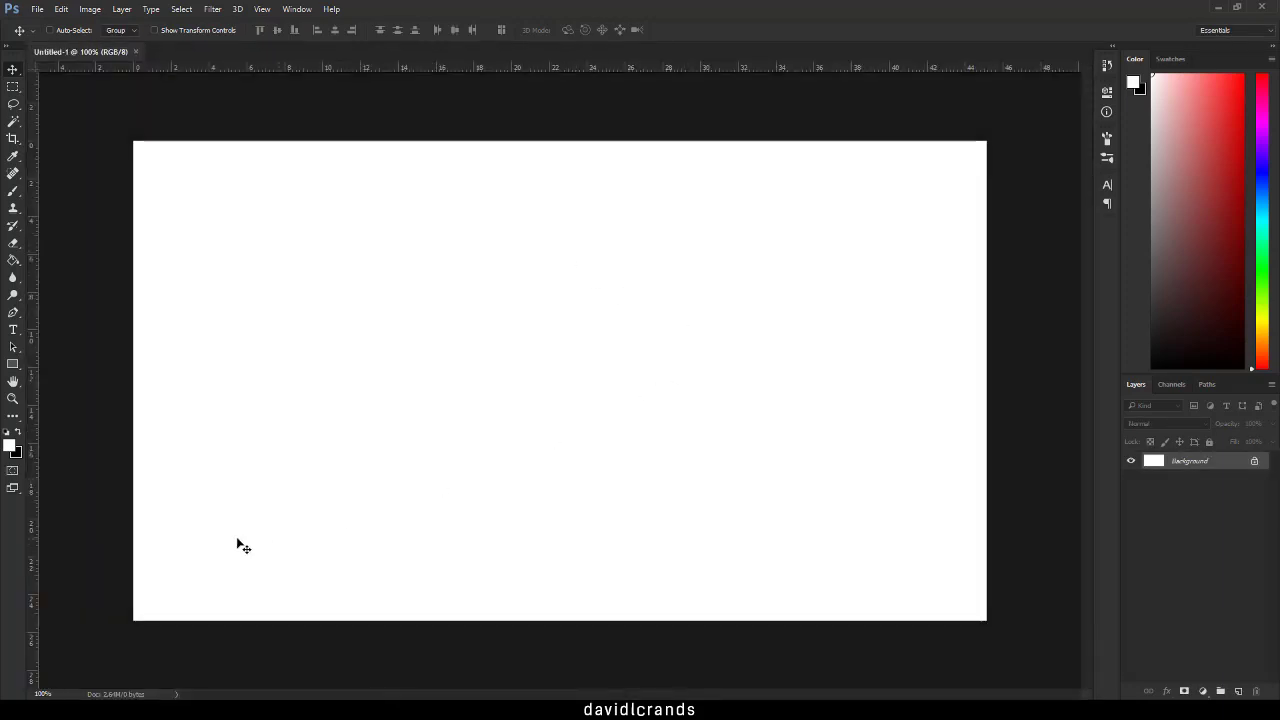
Step: Add an empty Layer 1 and place horizontal guides along the canvas top and bottom edges
click(1238, 691)
drag(704, 69, 736, 141)
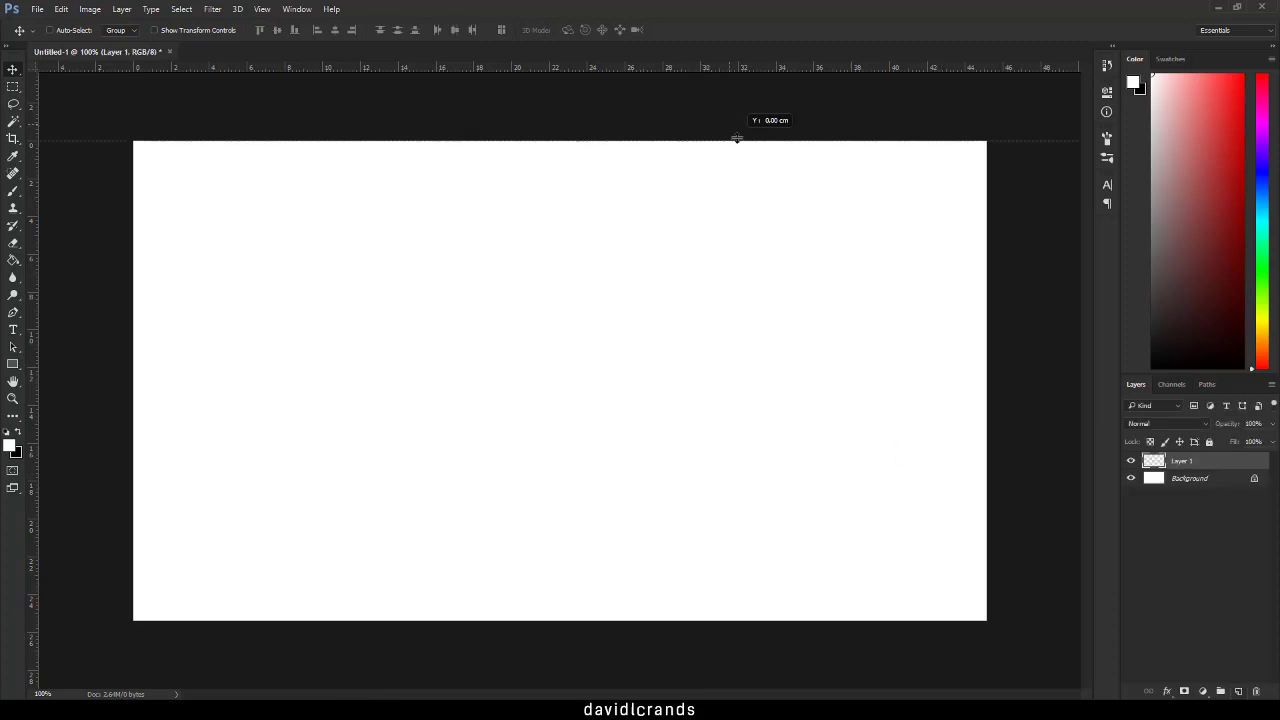
drag(736, 65, 776, 621)
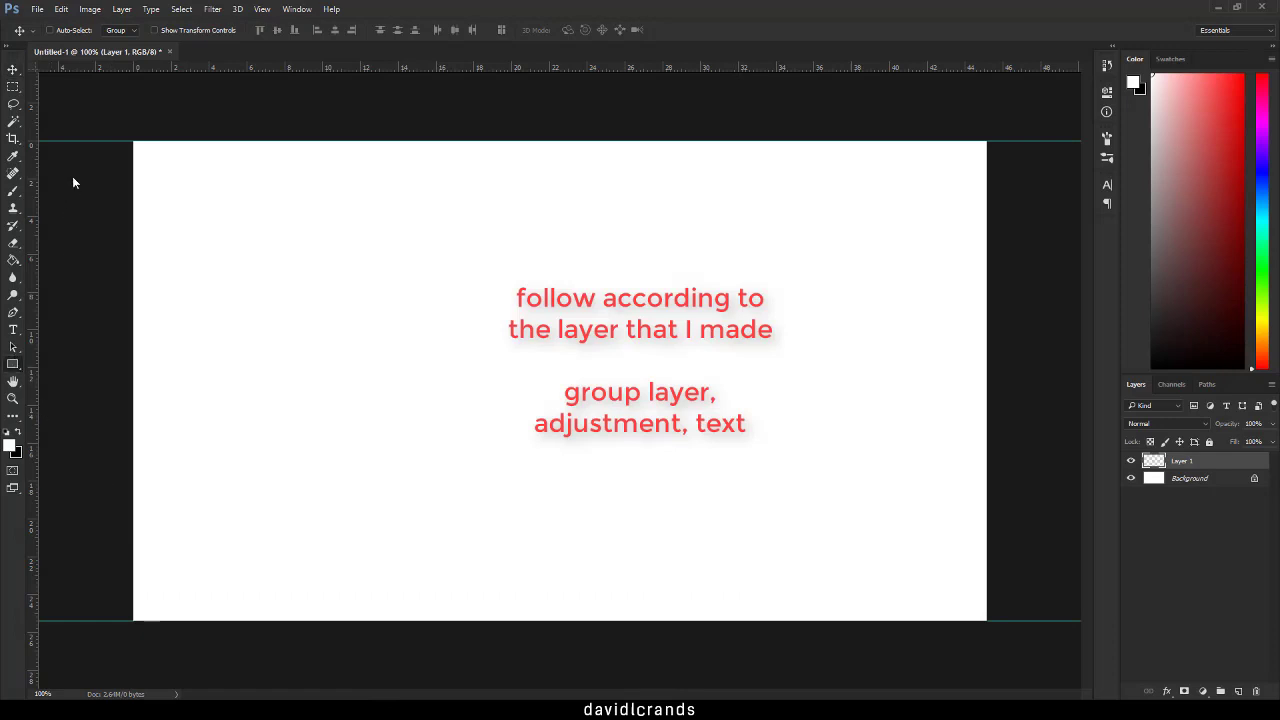
Step: Switch to the Rectangle tool and zoom out to show space around the canvas
key(u)
drag(257, 257, 317, 393)
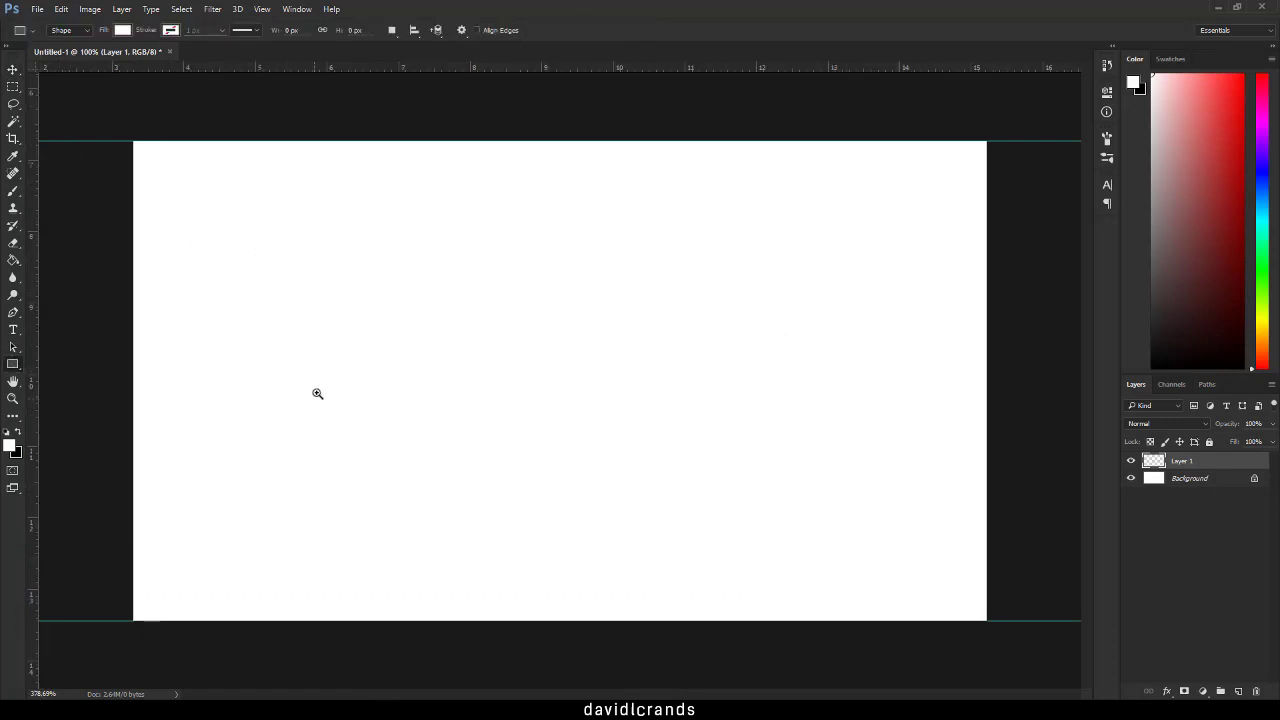
right_click(360, 345)
click(381, 356)
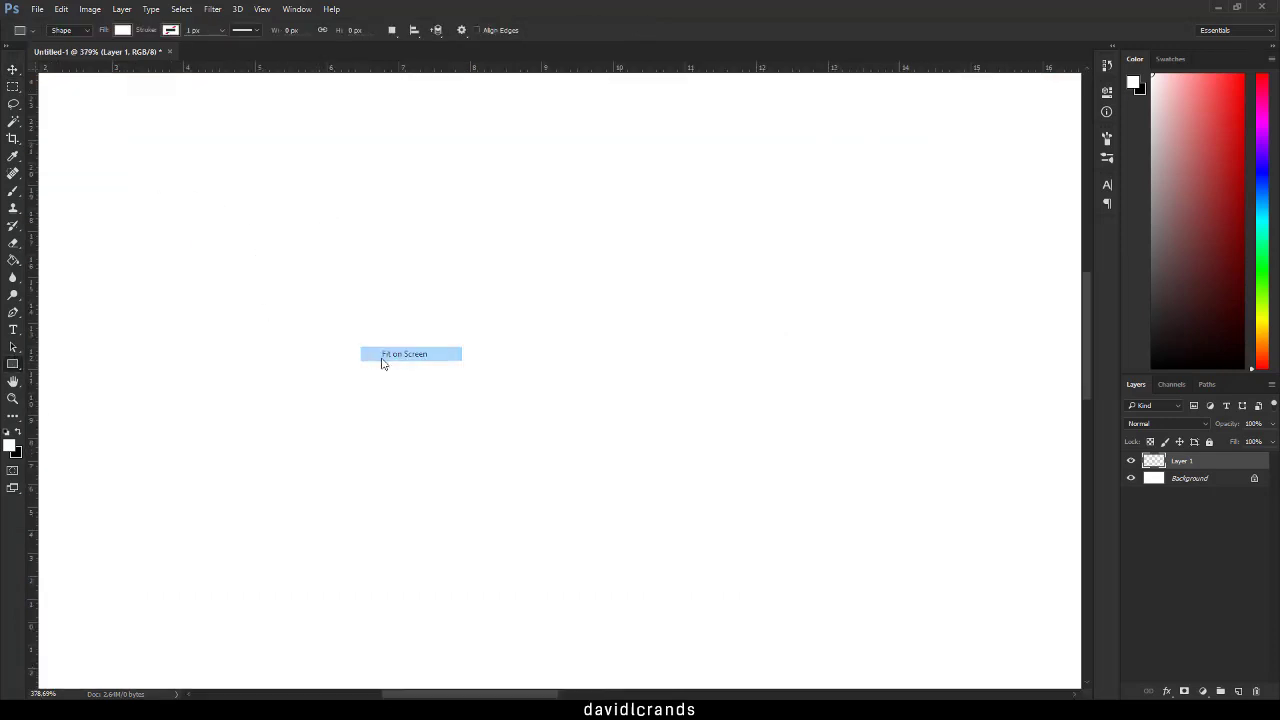
right_click(296, 418)
click(320, 428)
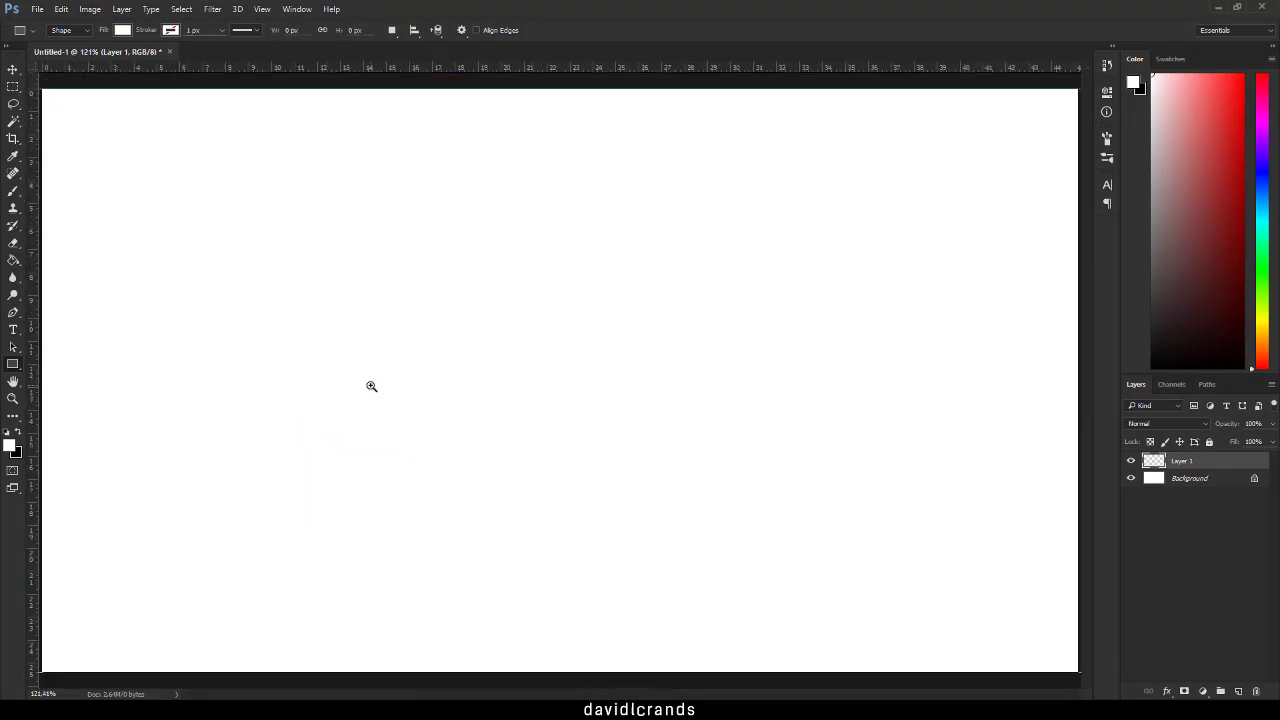
right_click(371, 386)
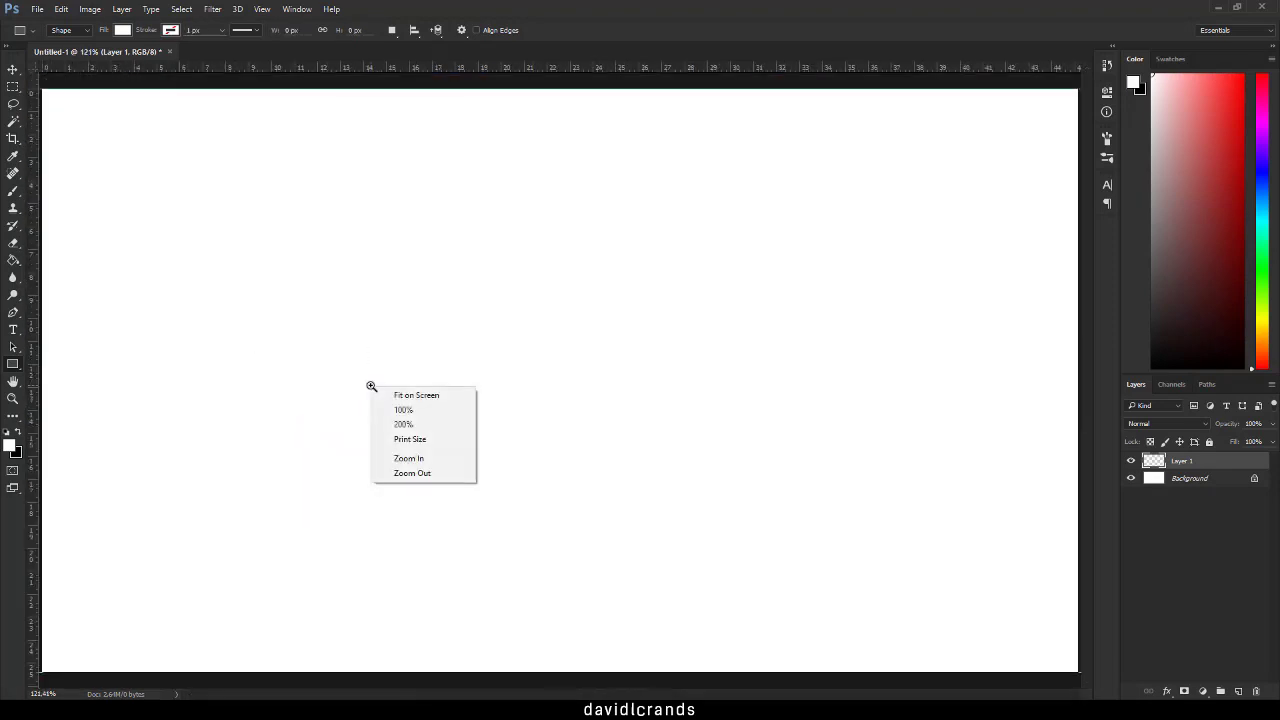
click(410, 473)
right_click(384, 428)
click(413, 512)
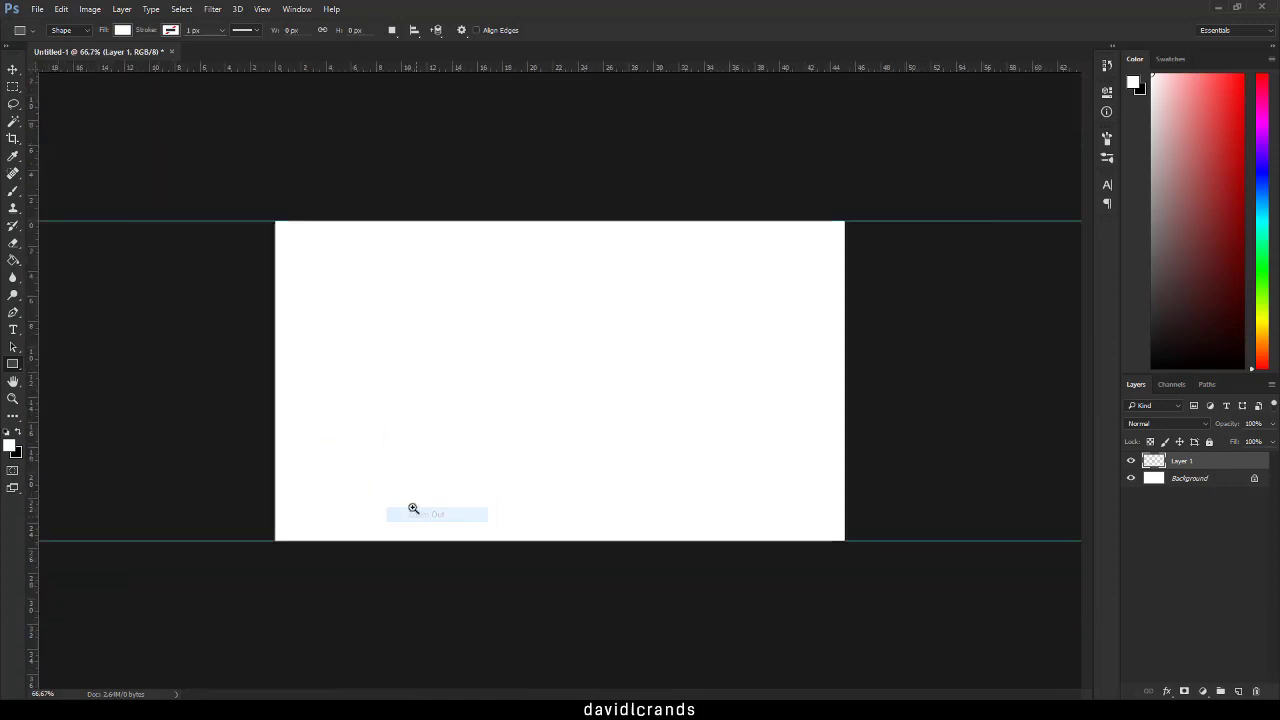
Step: Draw a white 1796 × 720 px Rectangle 1 spanning the guides and overhanging both canvas sides
mouse_move(161, 221)
mouse_down()
mouse_move(894, 540)
mouse_move(948, 543)
mouse_up()
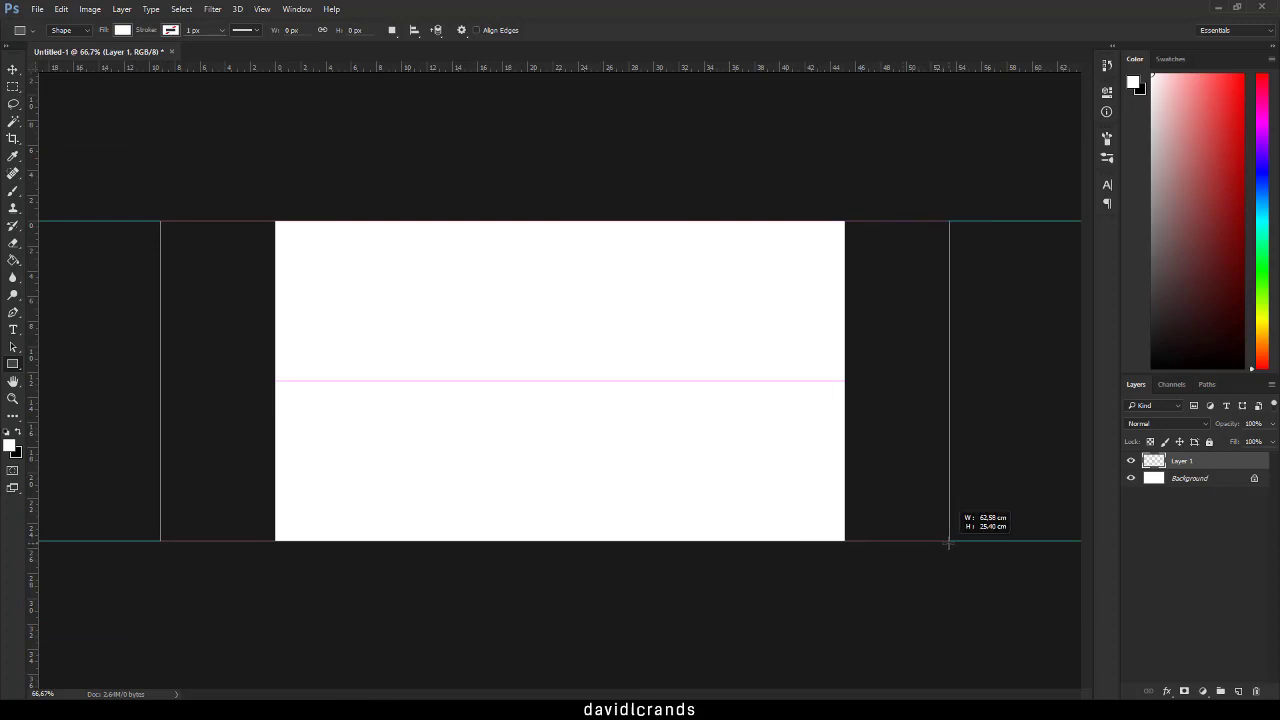
drag(948, 542, 958, 544)
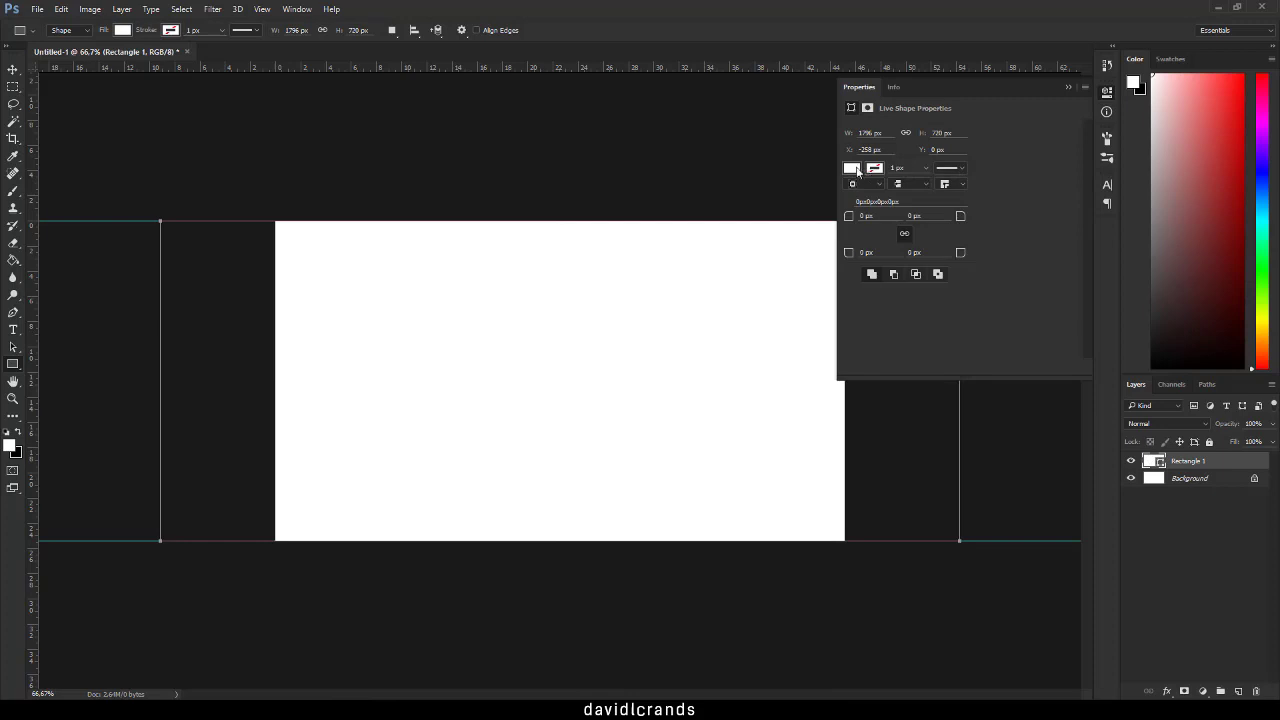
click(857, 170)
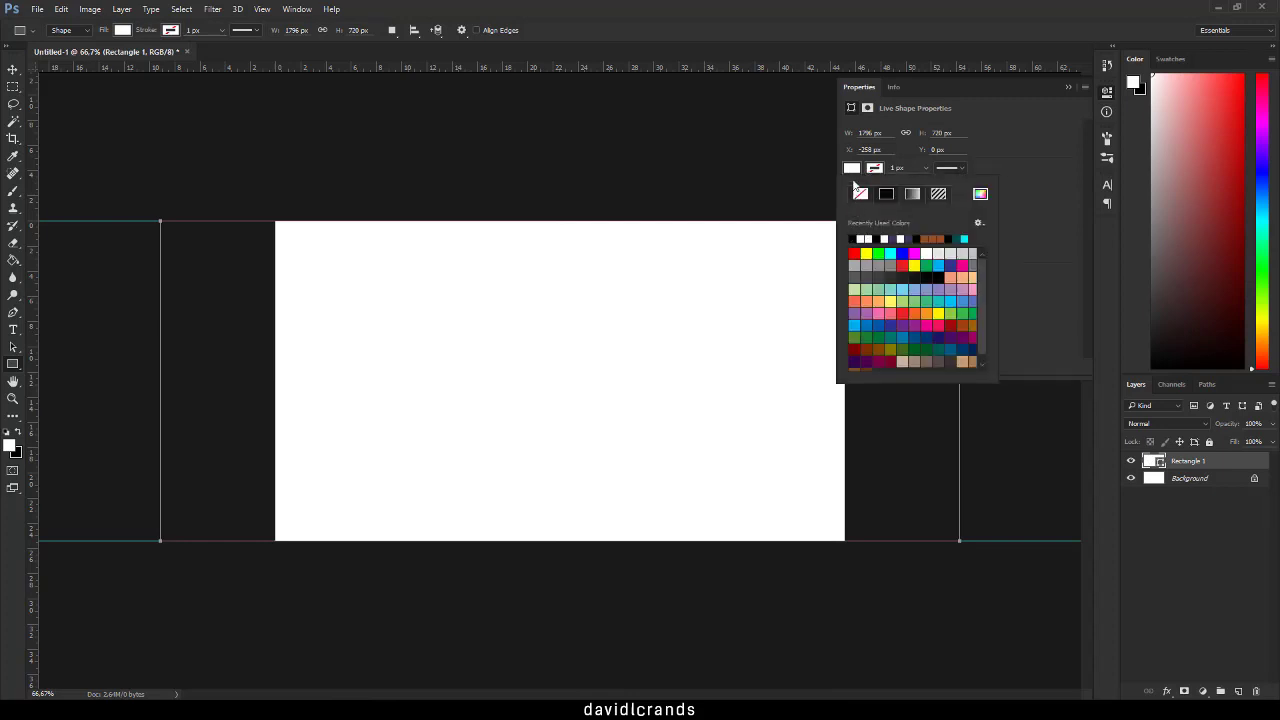
click(1193, 481)
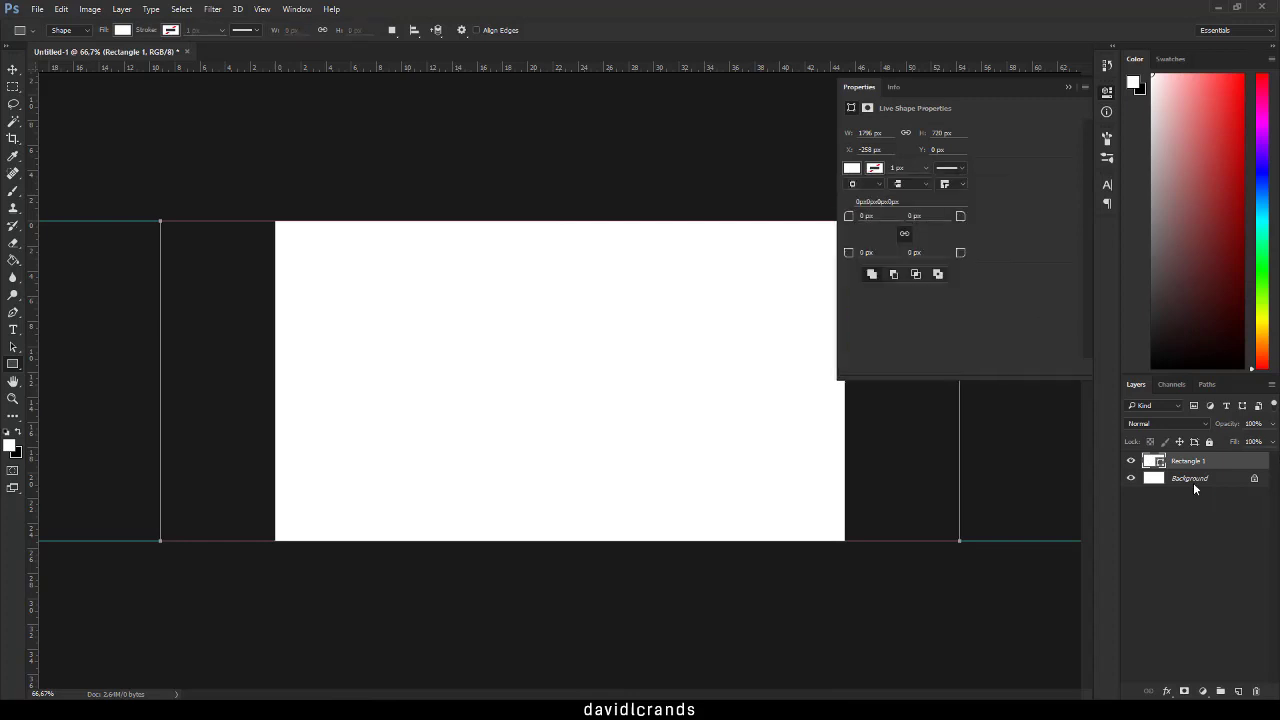
Step: Add a black (000000) Solid Color fill layer beneath Rectangle 1, then select Rectangle 1
click(1202, 691)
click(1188, 403)
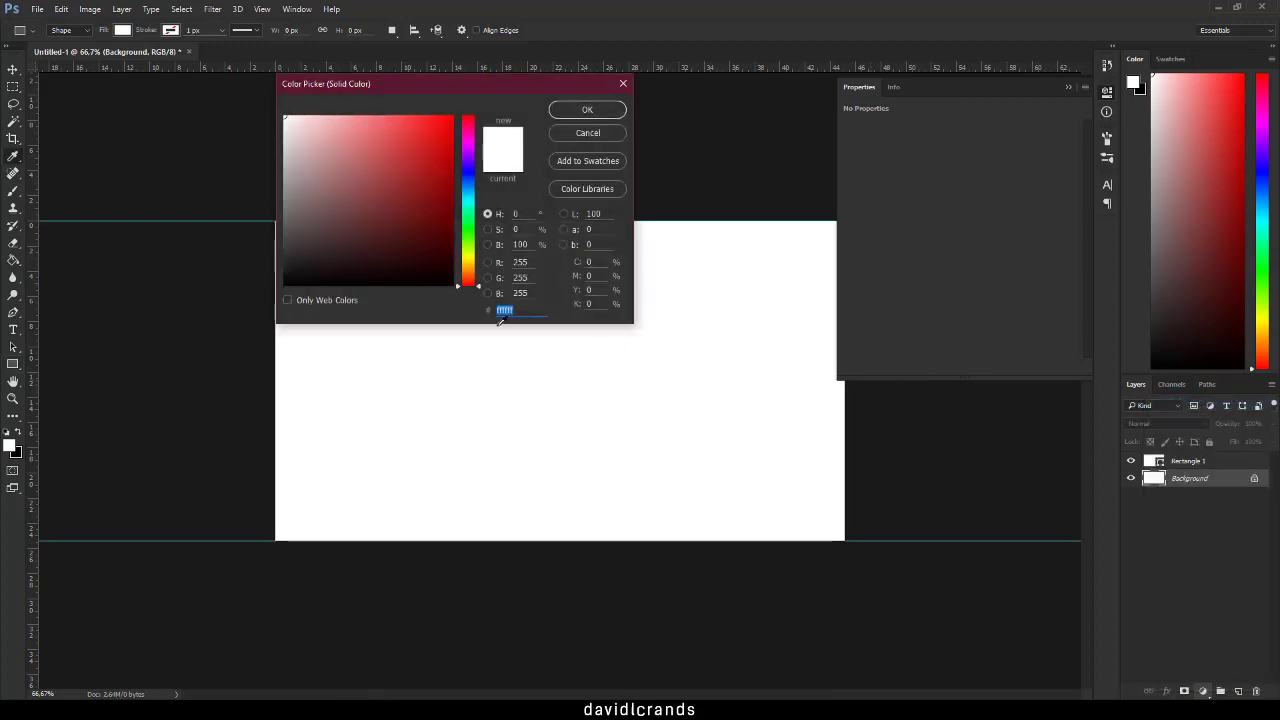
text(000000)
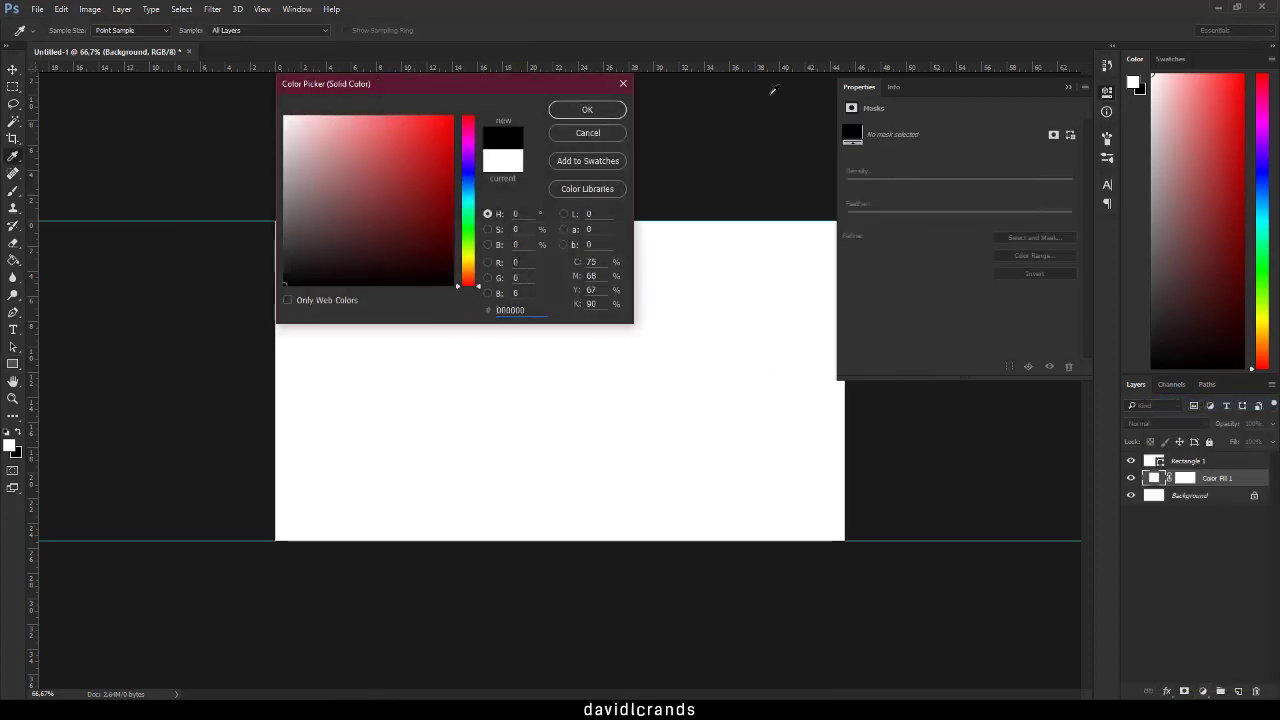
click(587, 110)
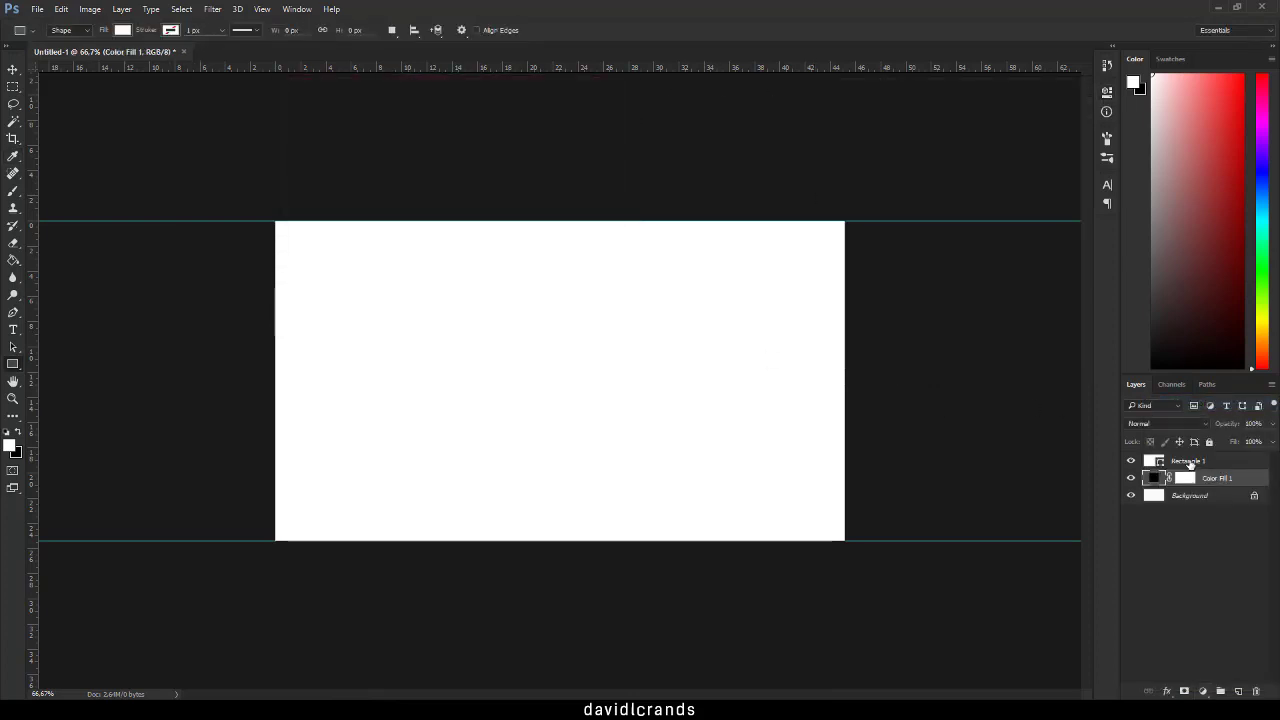
click(1150, 464)
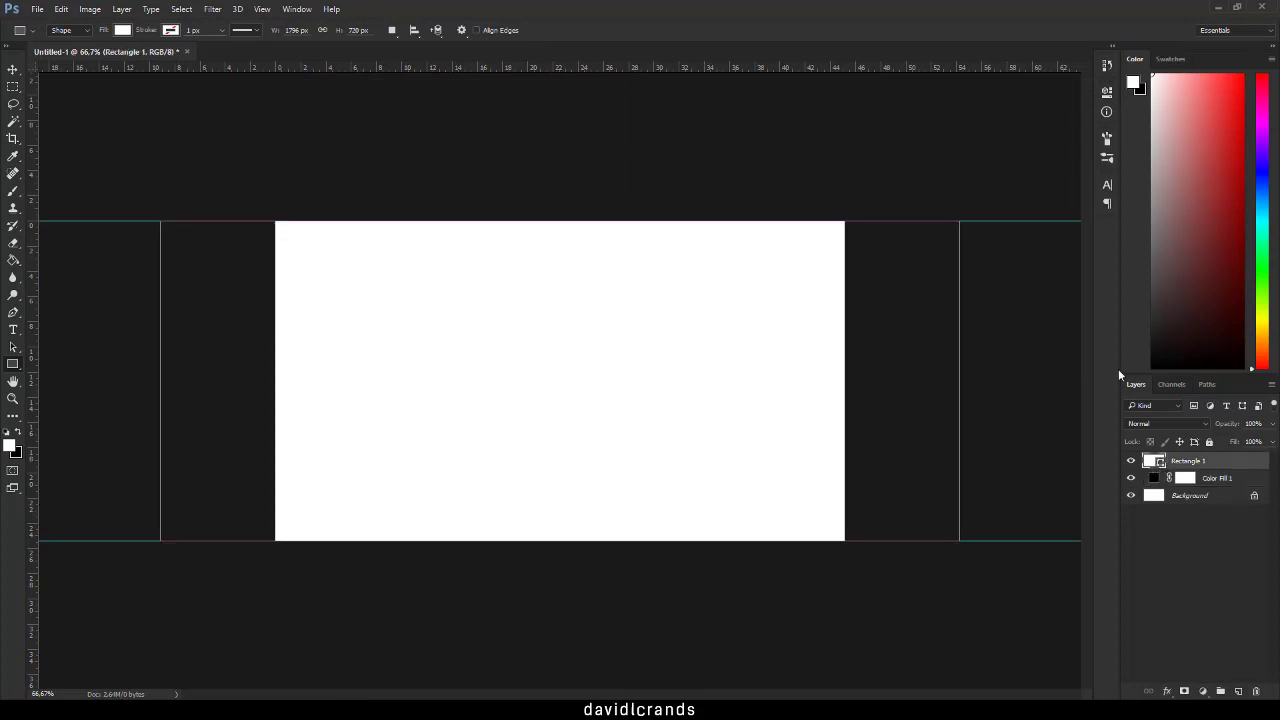
Step: Remove Rectangle 1's fill so the shape has no fill
click(1106, 140)
click(1106, 141)
click(1106, 92)
click(874, 168)
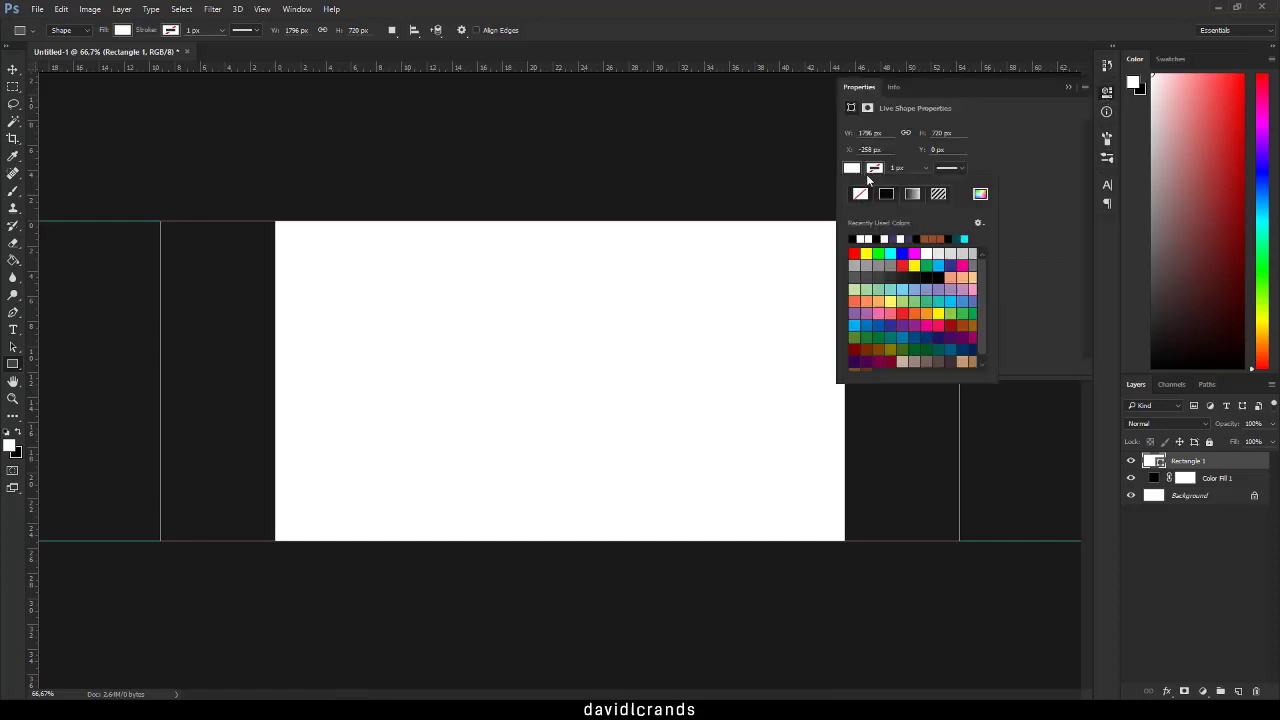
click(860, 193)
click(921, 170)
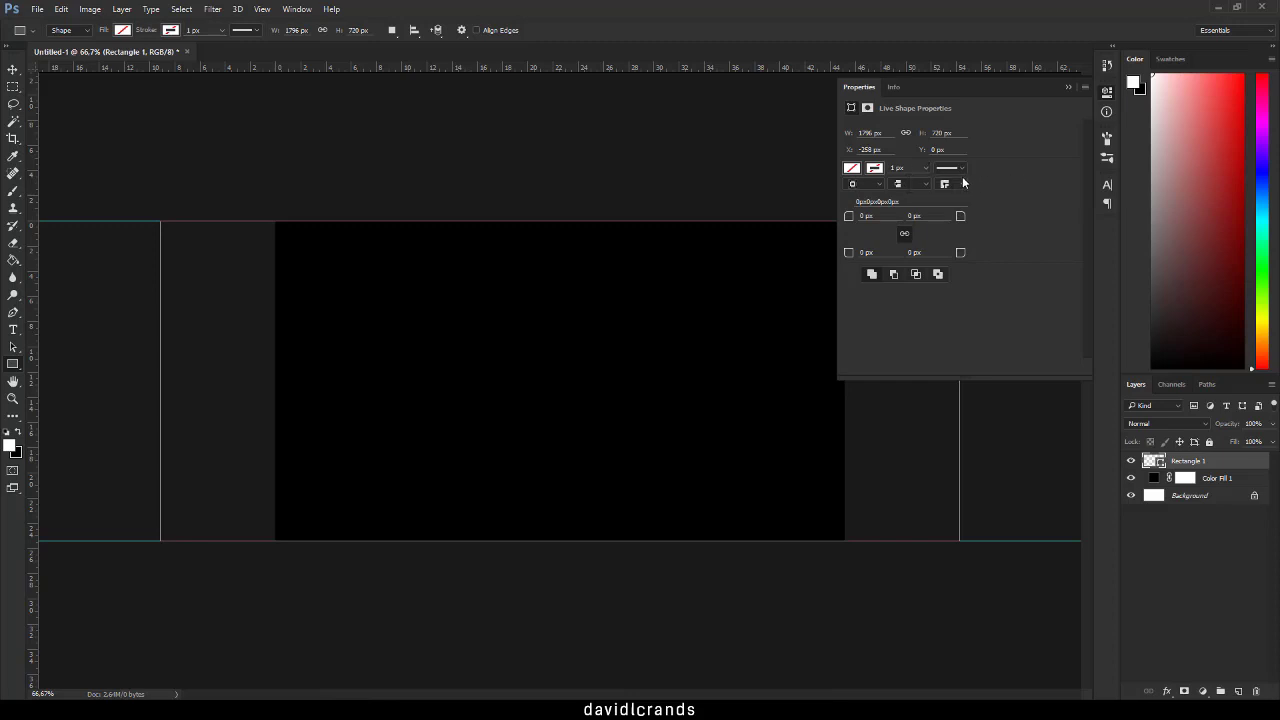
click(957, 167)
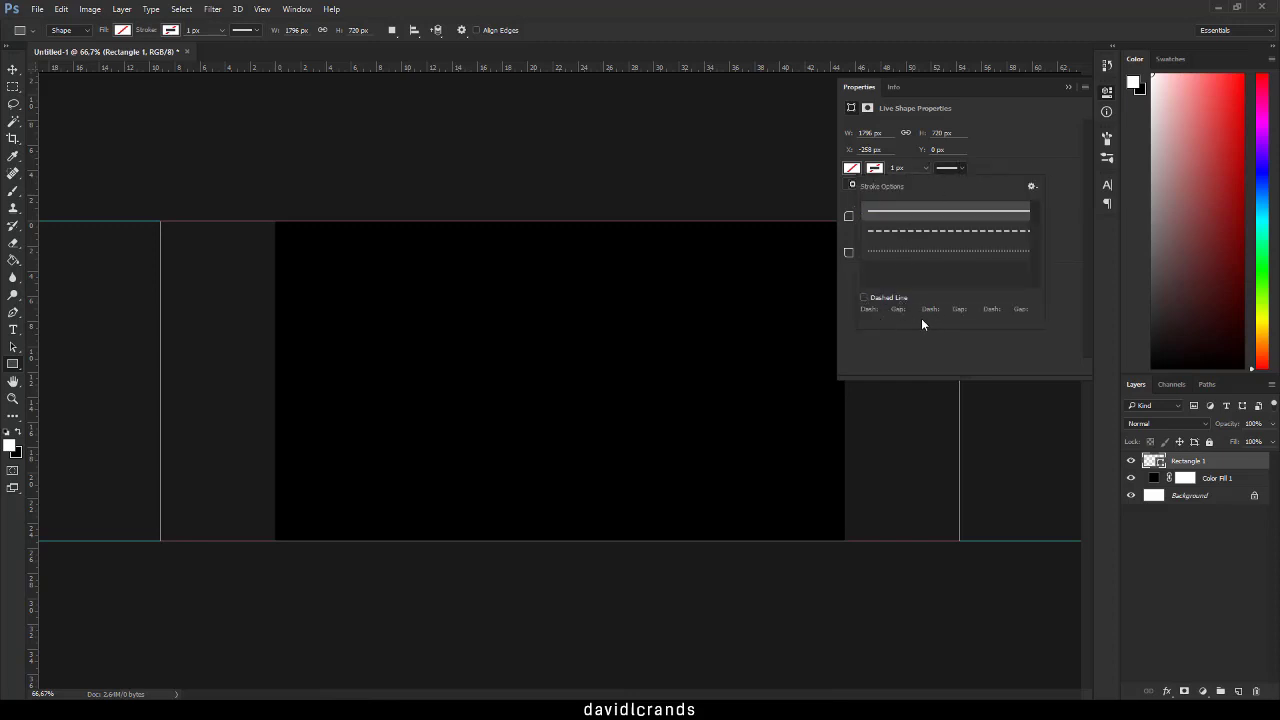
click(1047, 208)
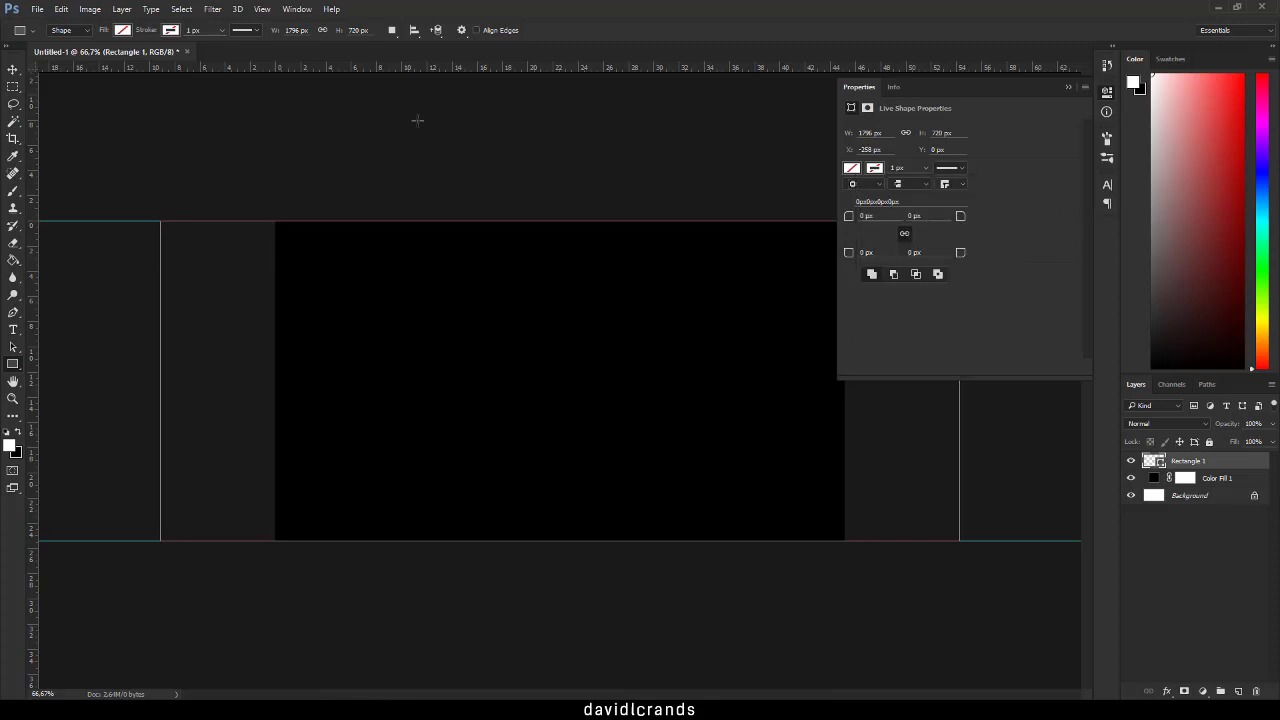
Step: Give the rectangle a 24 px white stroke, then fit the canvas on screen
click(253, 31)
click(200, 171)
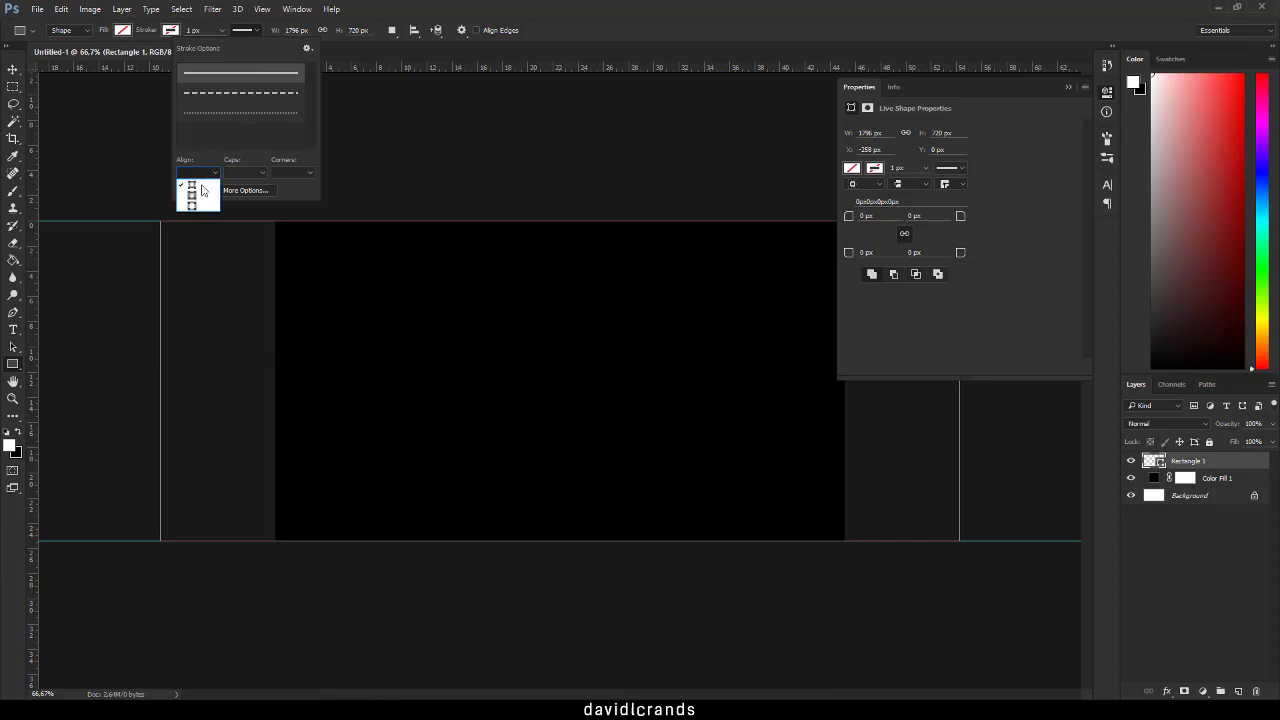
click(200, 187)
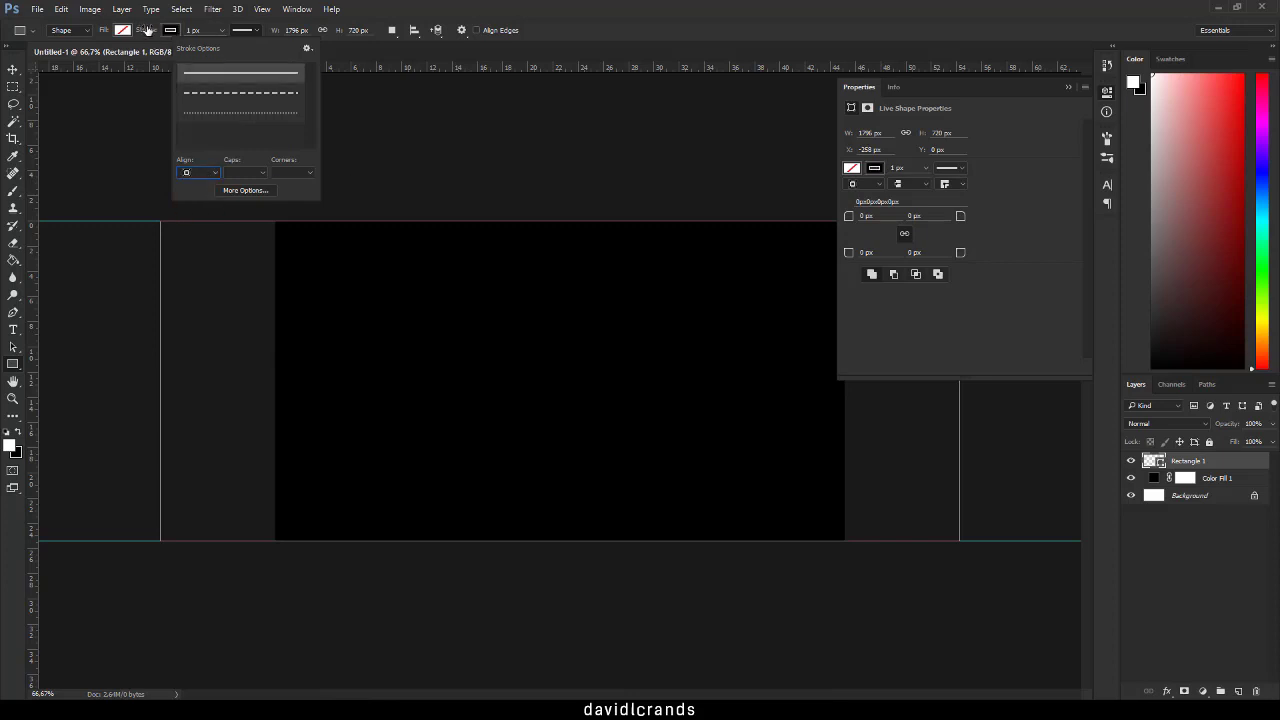
drag(147, 30, 174, 33)
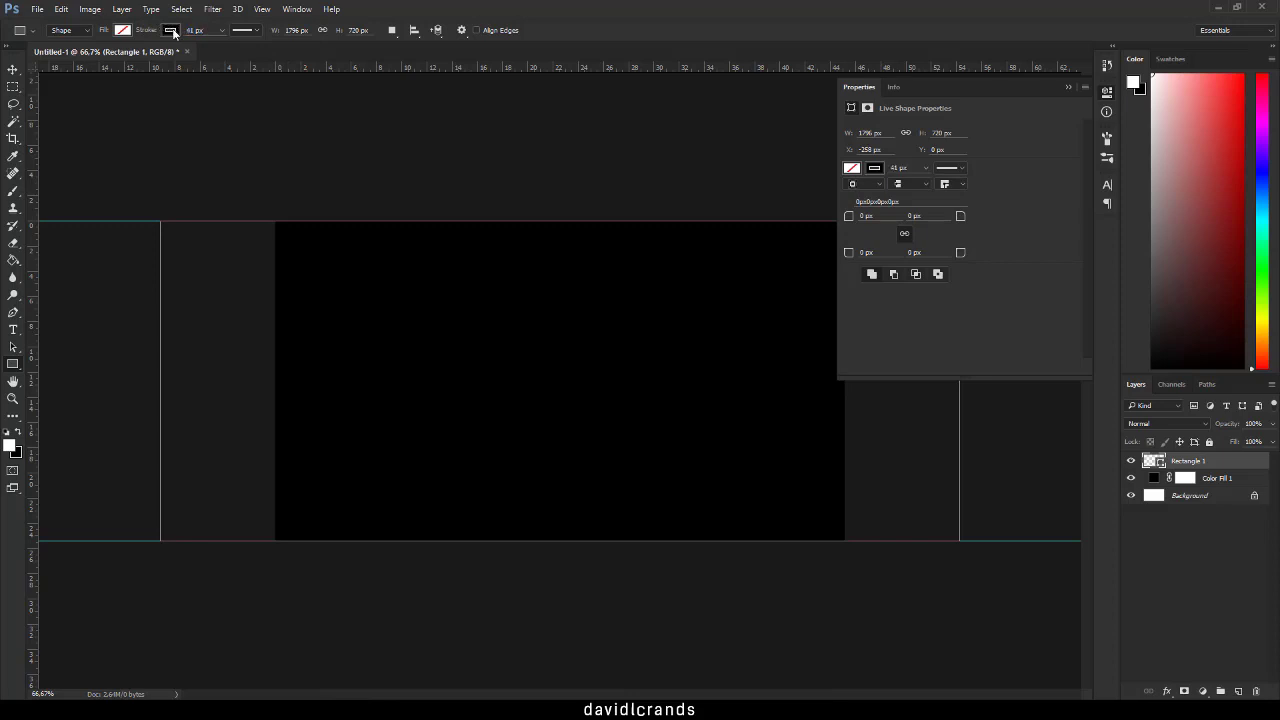
click(172, 31)
click(118, 98)
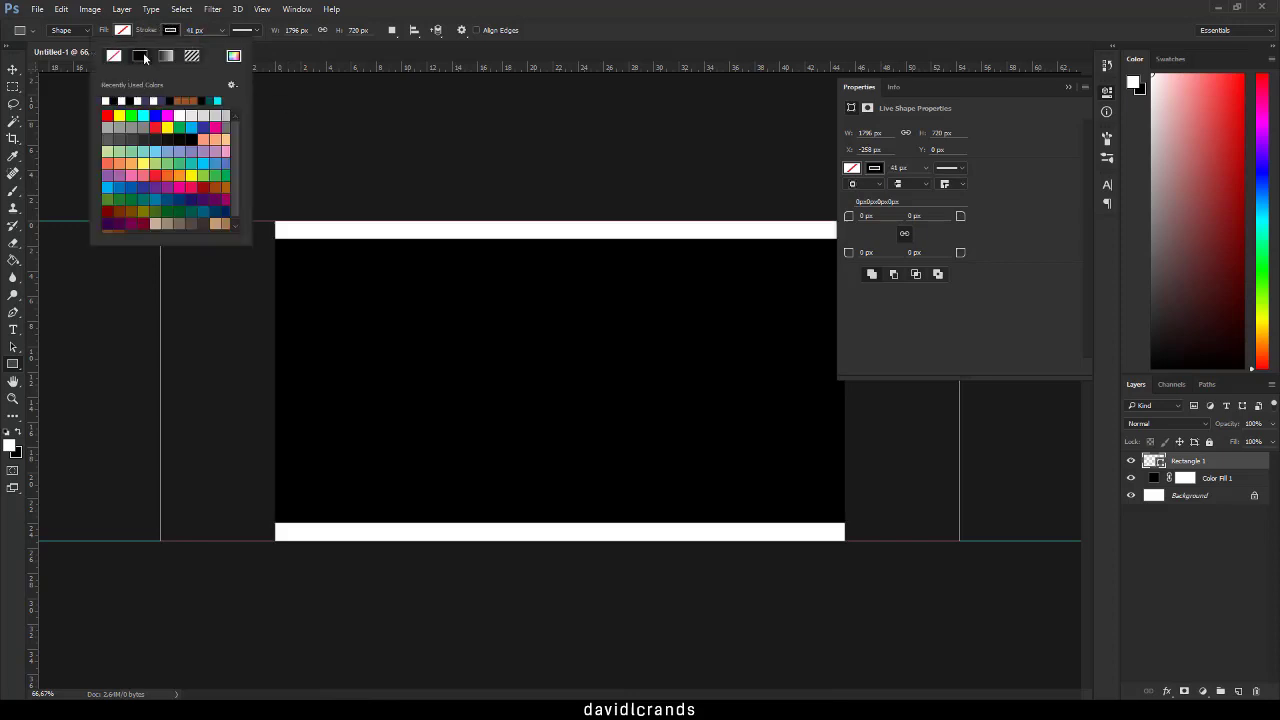
drag(156, 31, 143, 35)
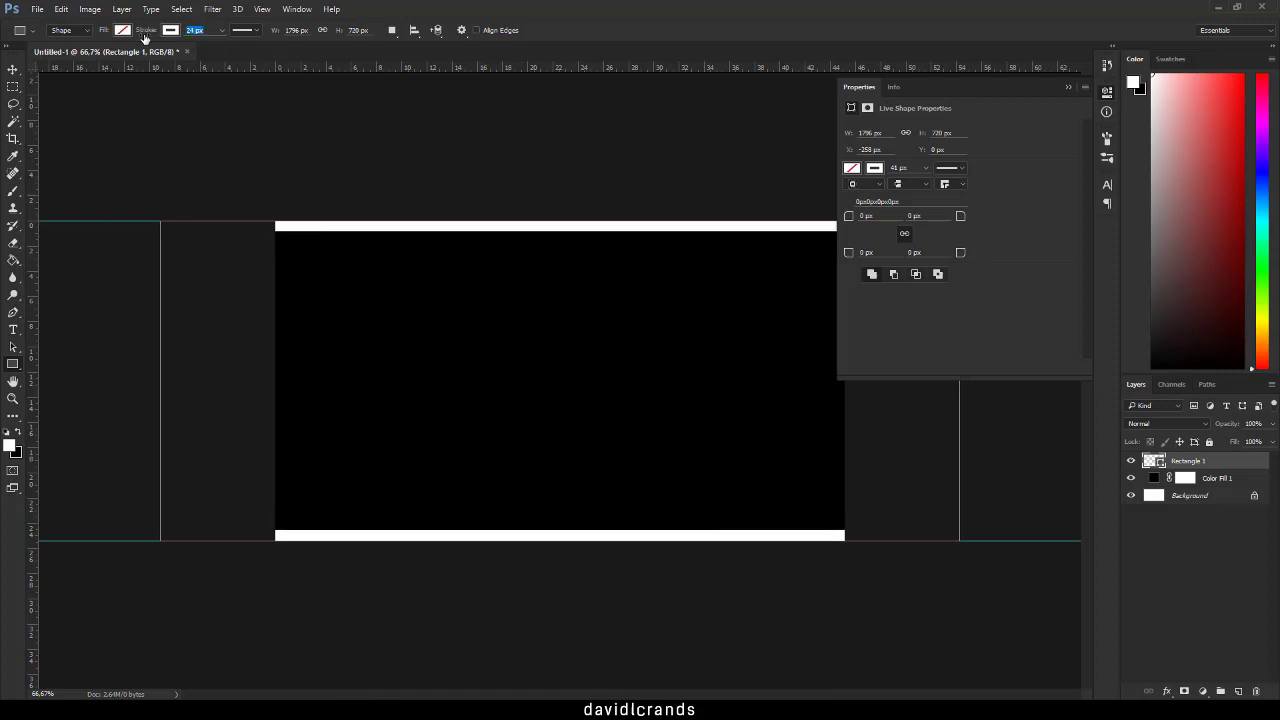
click(1106, 98)
right_click(622, 278)
click(629, 285)
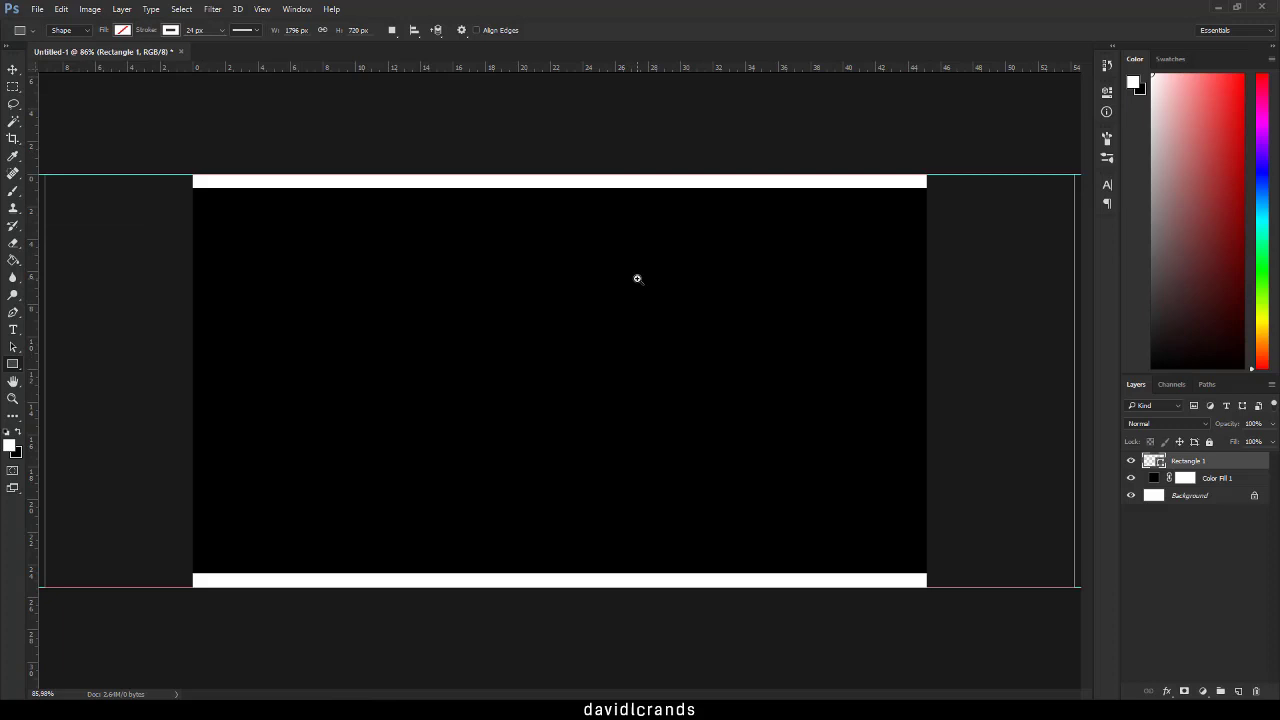
Step: Select the Move tool, view the banner at 100%, and select the Color Fill 1 layer
right_click(637, 278)
click(647, 284)
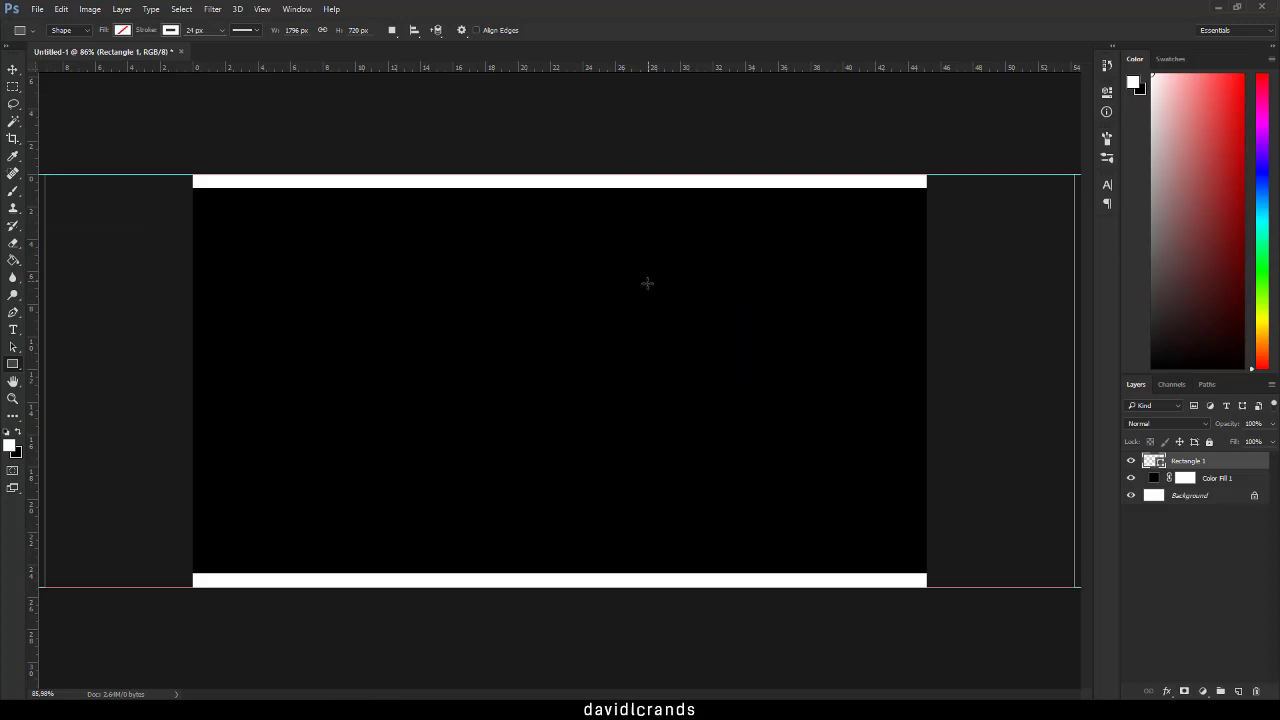
click(13, 70)
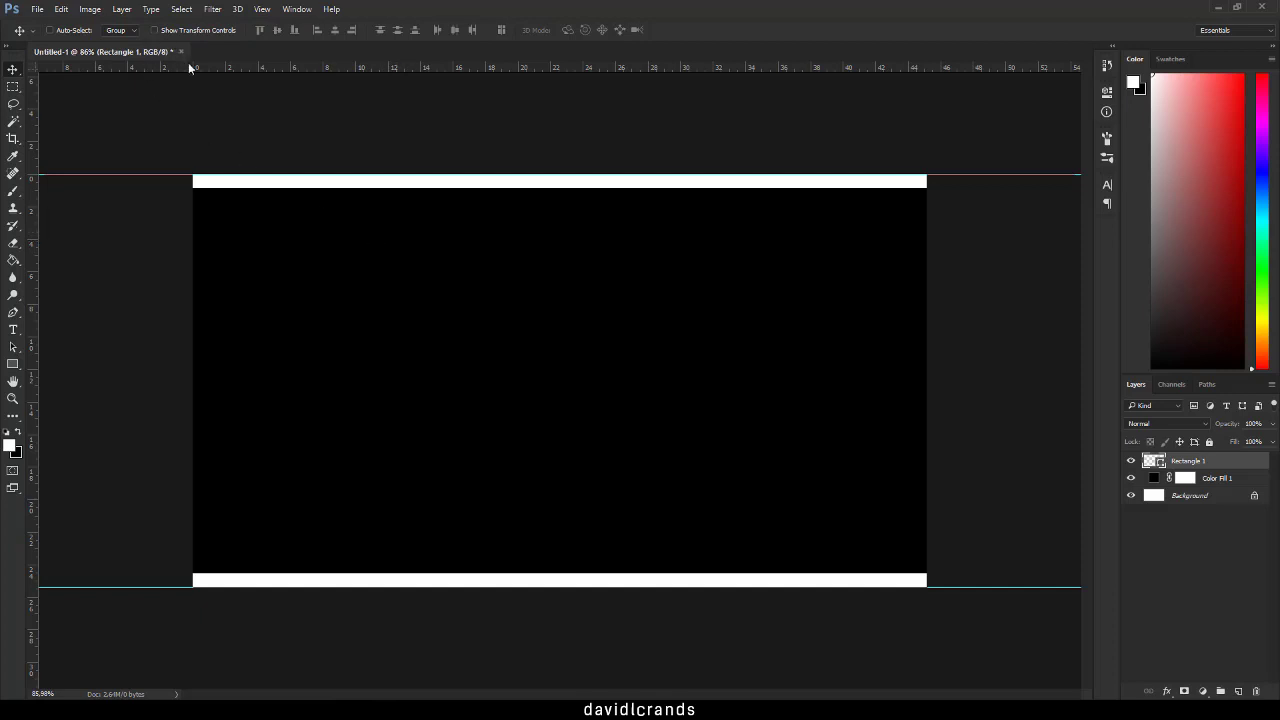
right_click(440, 253)
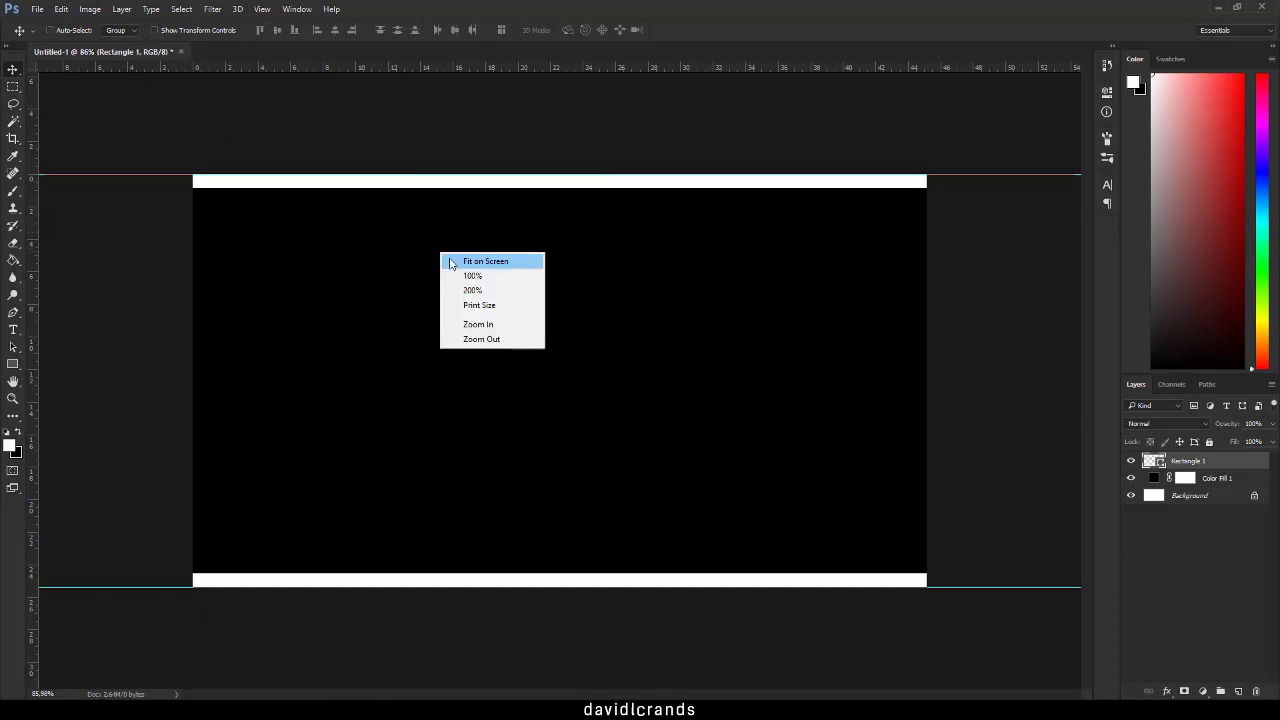
click(450, 263)
right_click(628, 262)
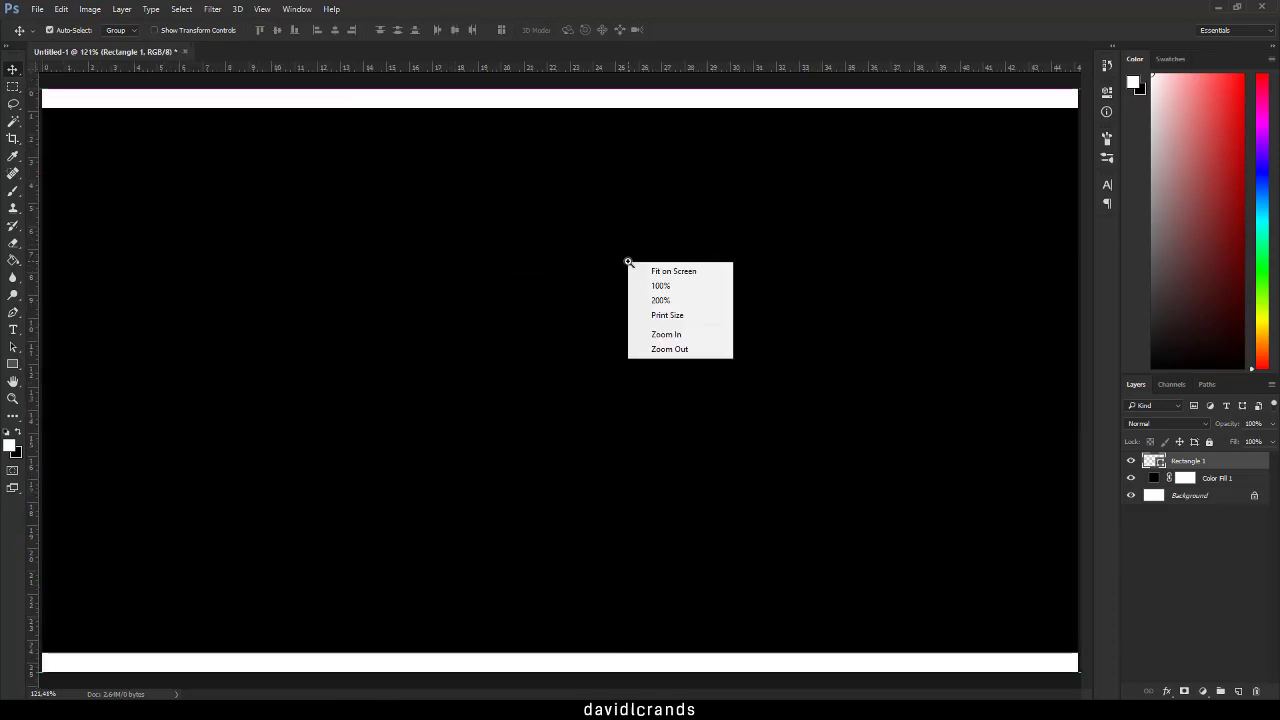
click(669, 349)
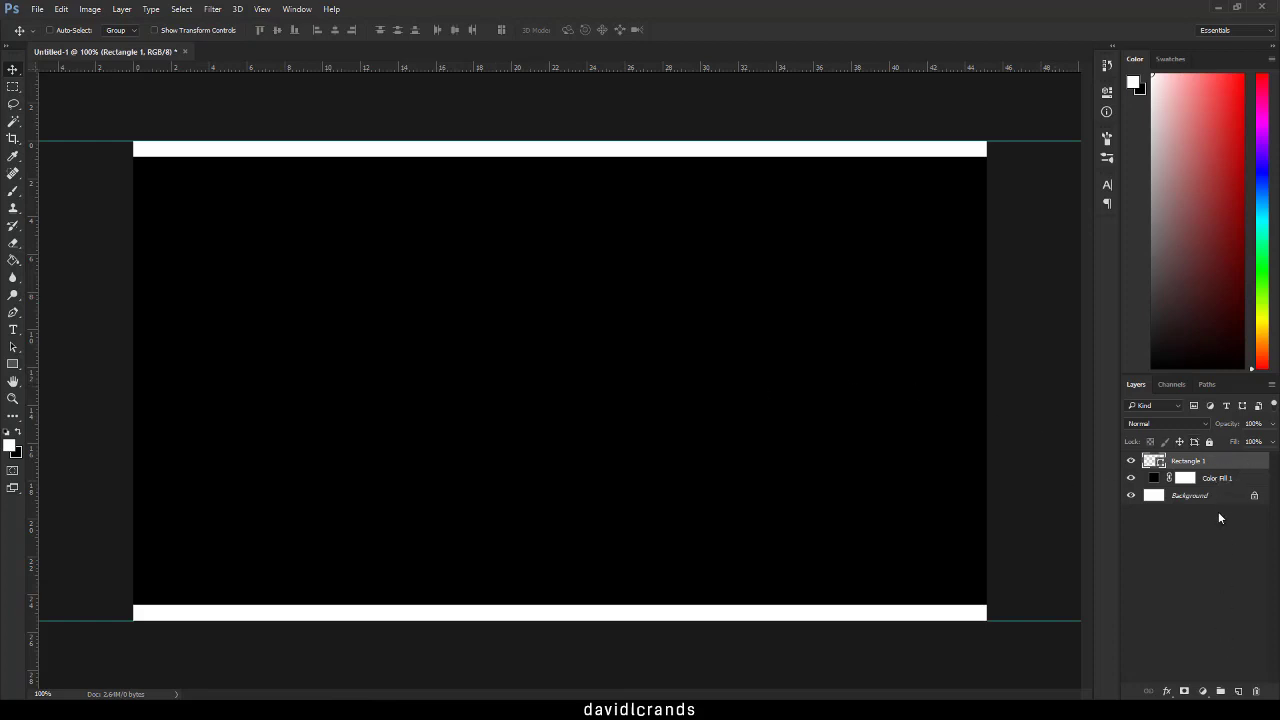
click(1216, 478)
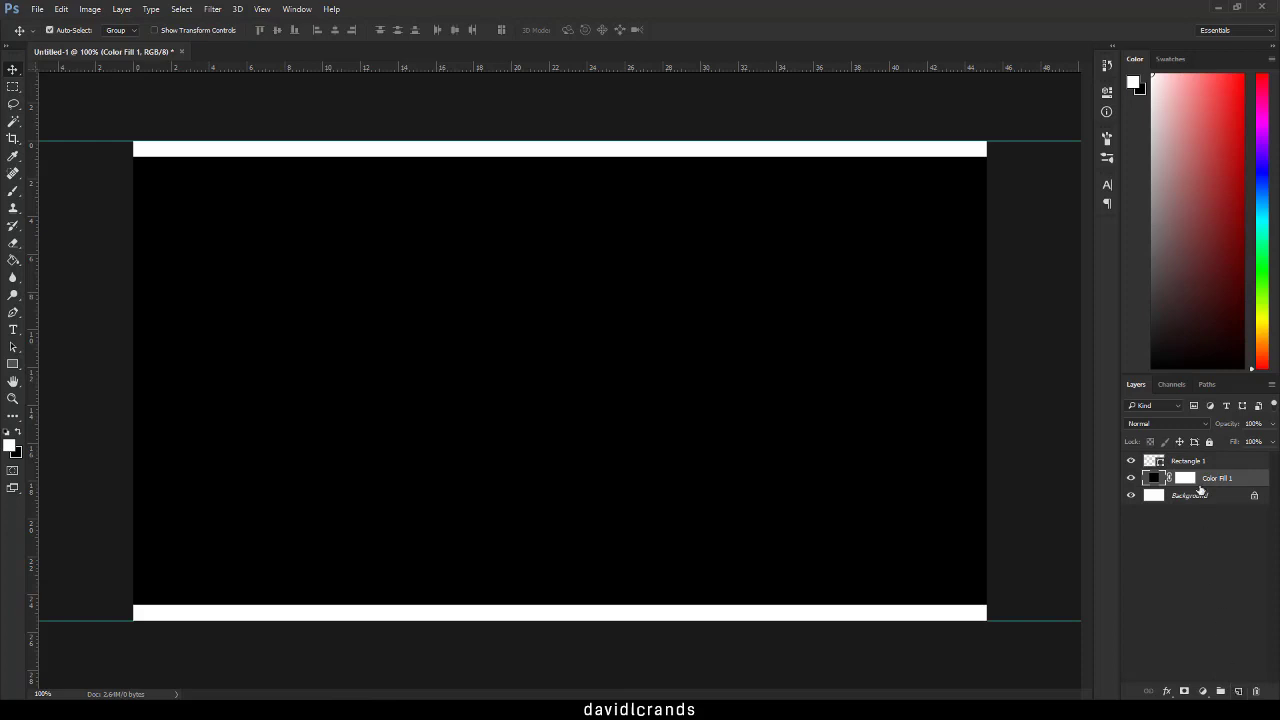
Step: Delete an accidental Color Fill 1 duplicate and set Color Fill 1 opacity to 80%
drag(1200, 488, 1212, 498)
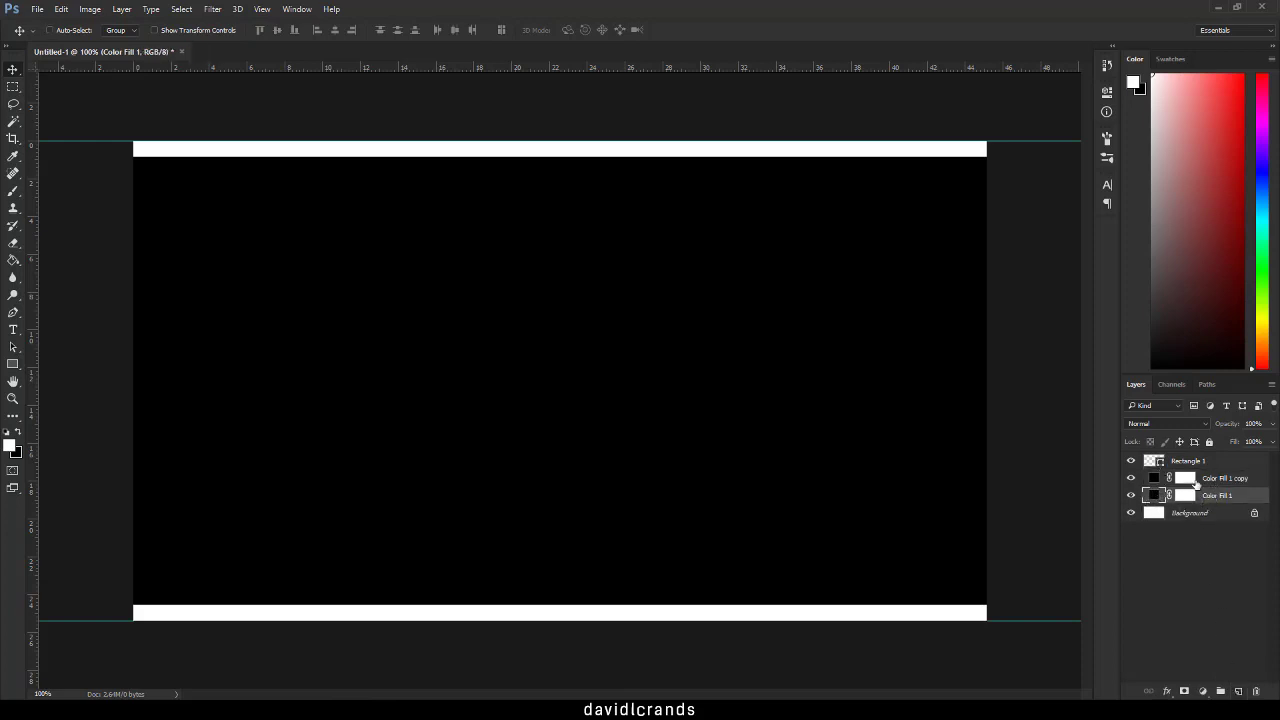
drag(1157, 497, 1214, 484)
key(Delete)
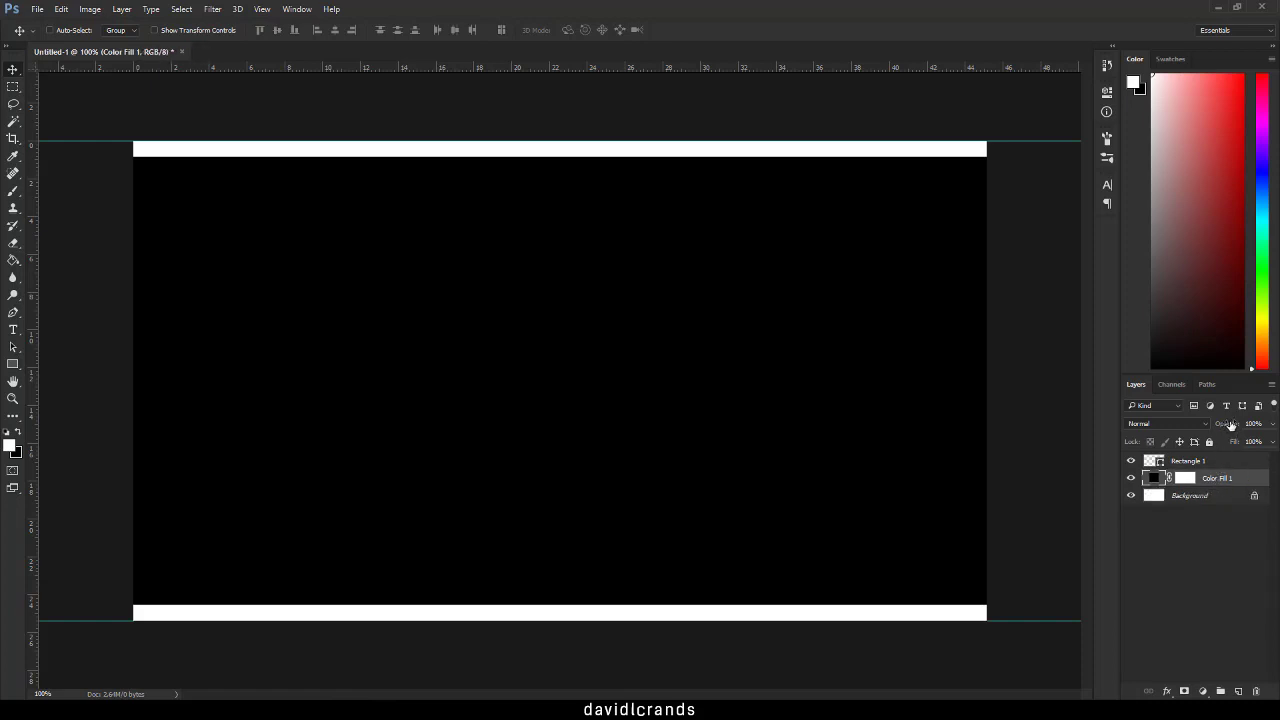
drag(1228, 429, 1222, 424)
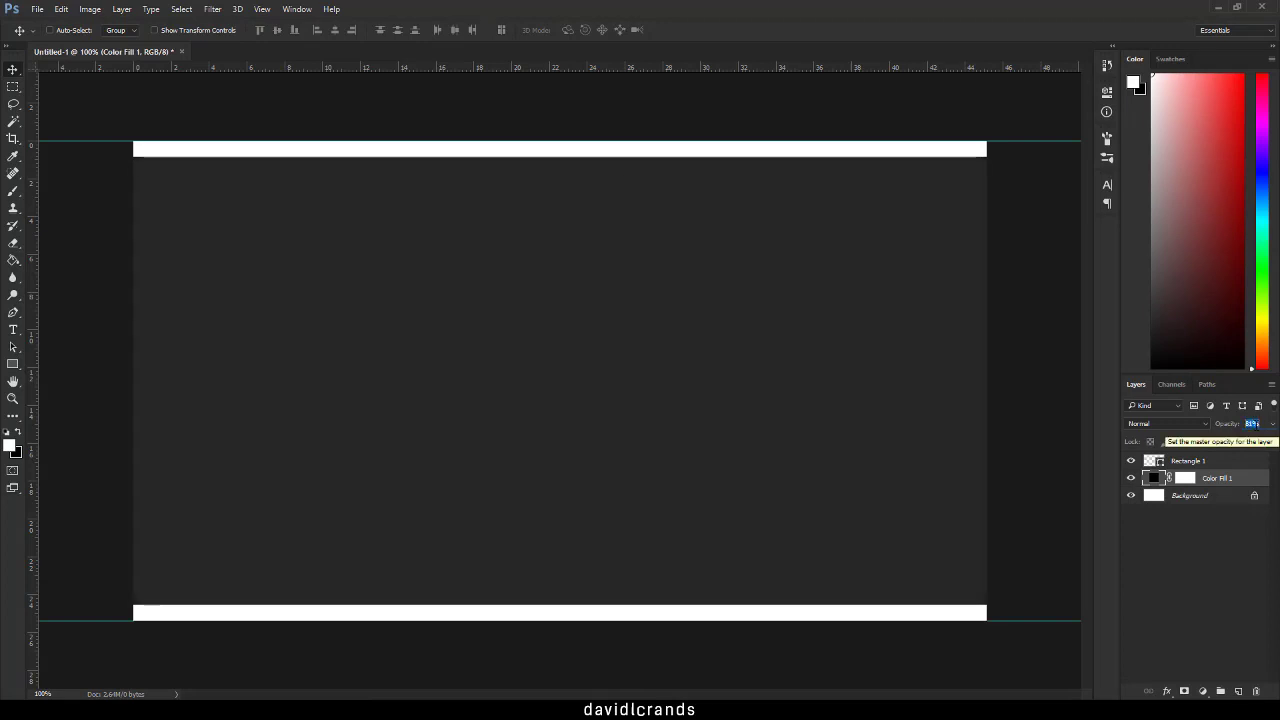
text(80)
key(Return)
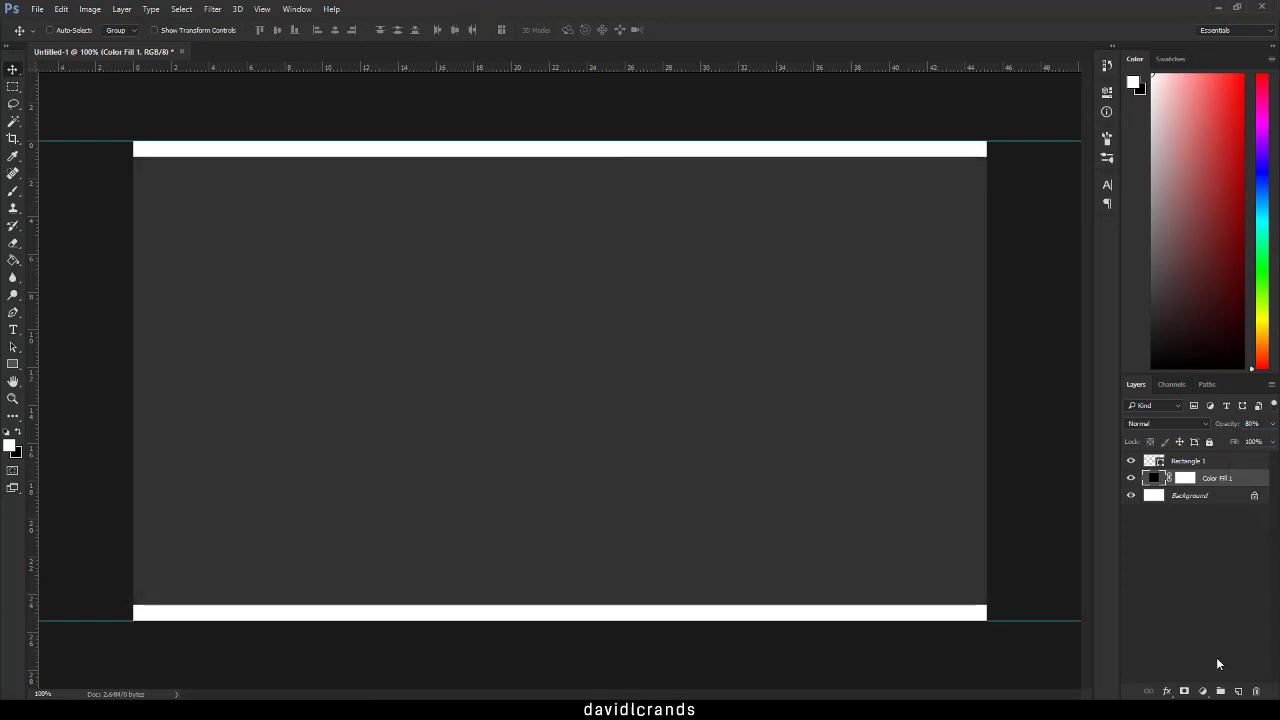
Step: Reset colours to black and white, then add a linear 90° gradient fill layer at 80% opacity
click(1203, 690)
click(1196, 423)
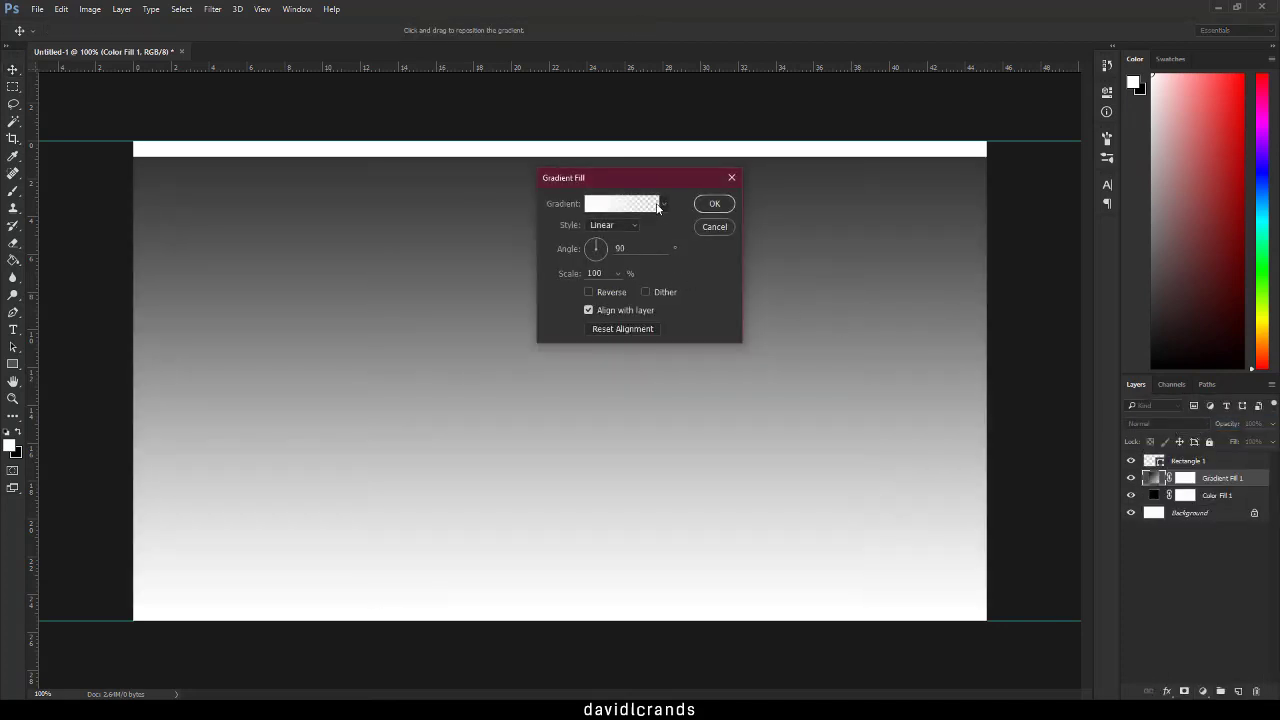
click(731, 178)
click(7, 438)
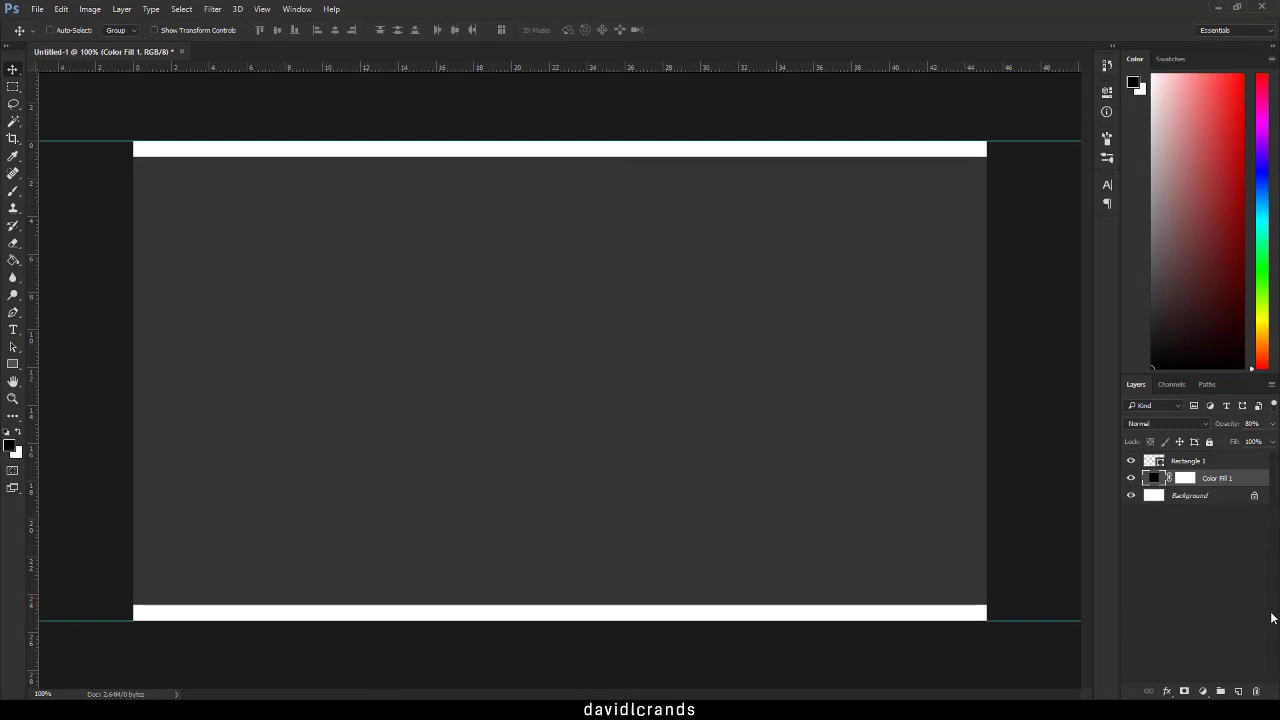
click(1200, 692)
click(1190, 431)
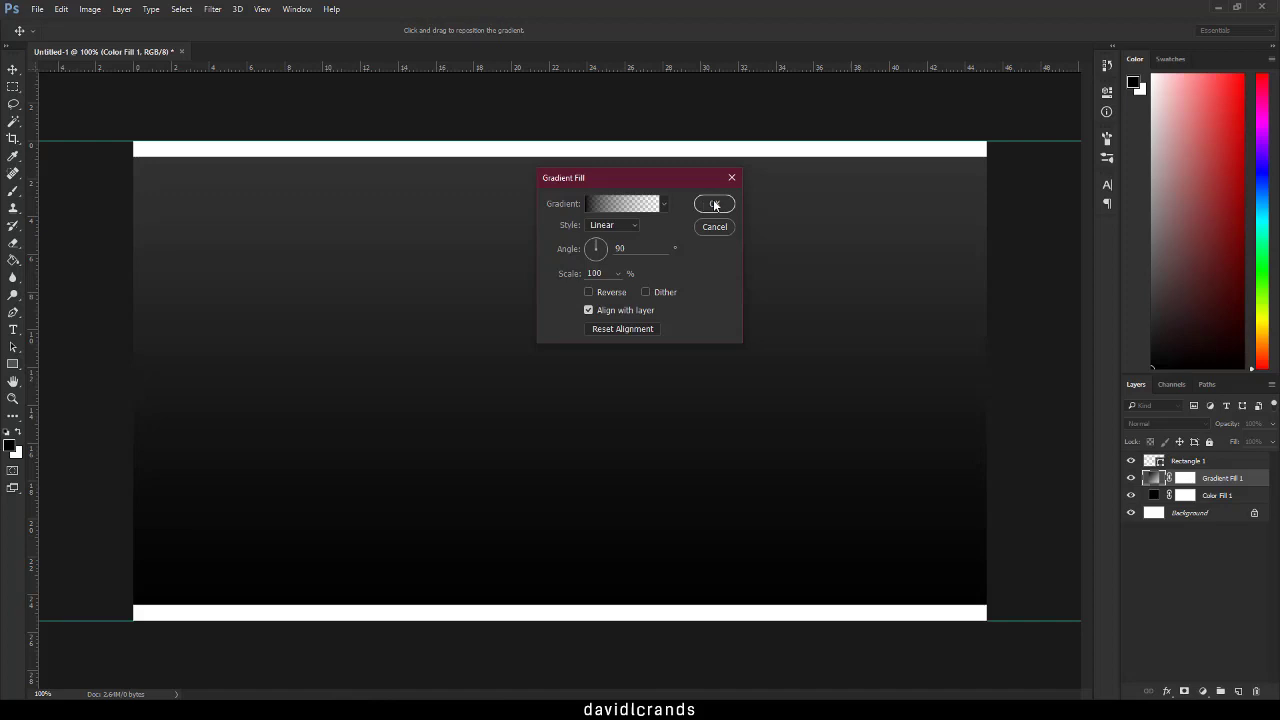
key(Return)
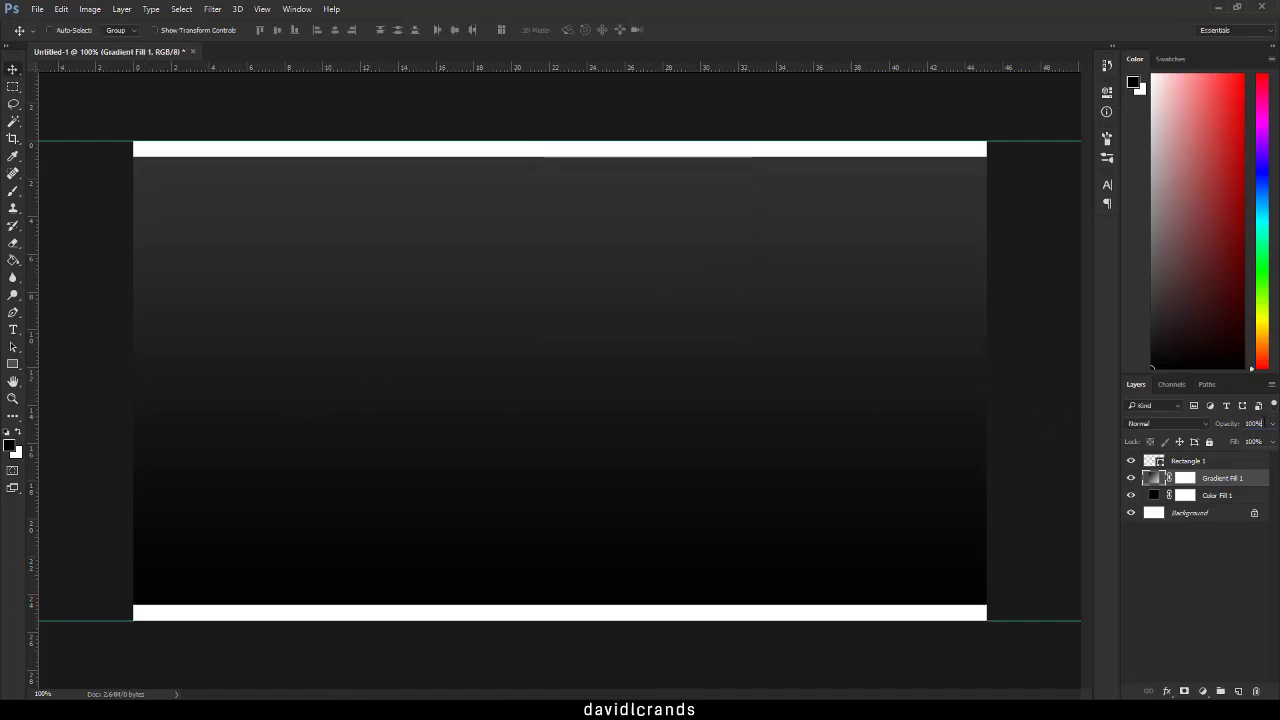
drag(1269, 426, 1262, 424)
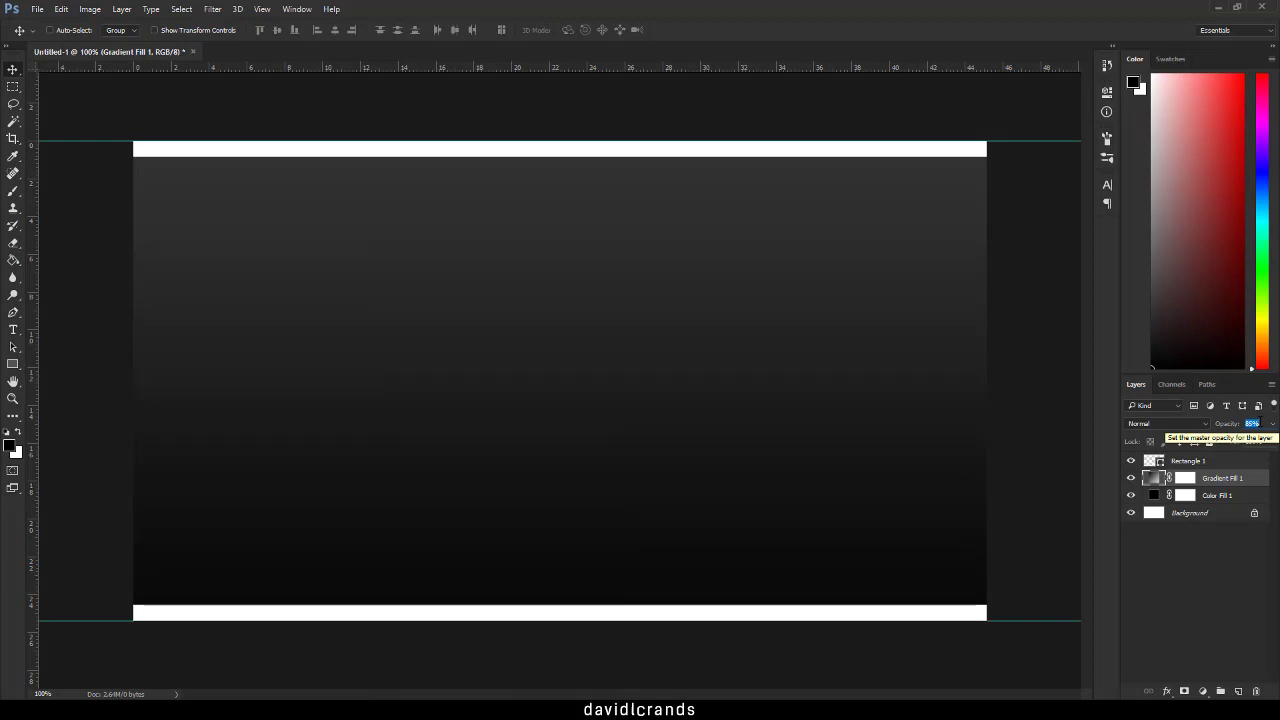
text(75)
key(Return)
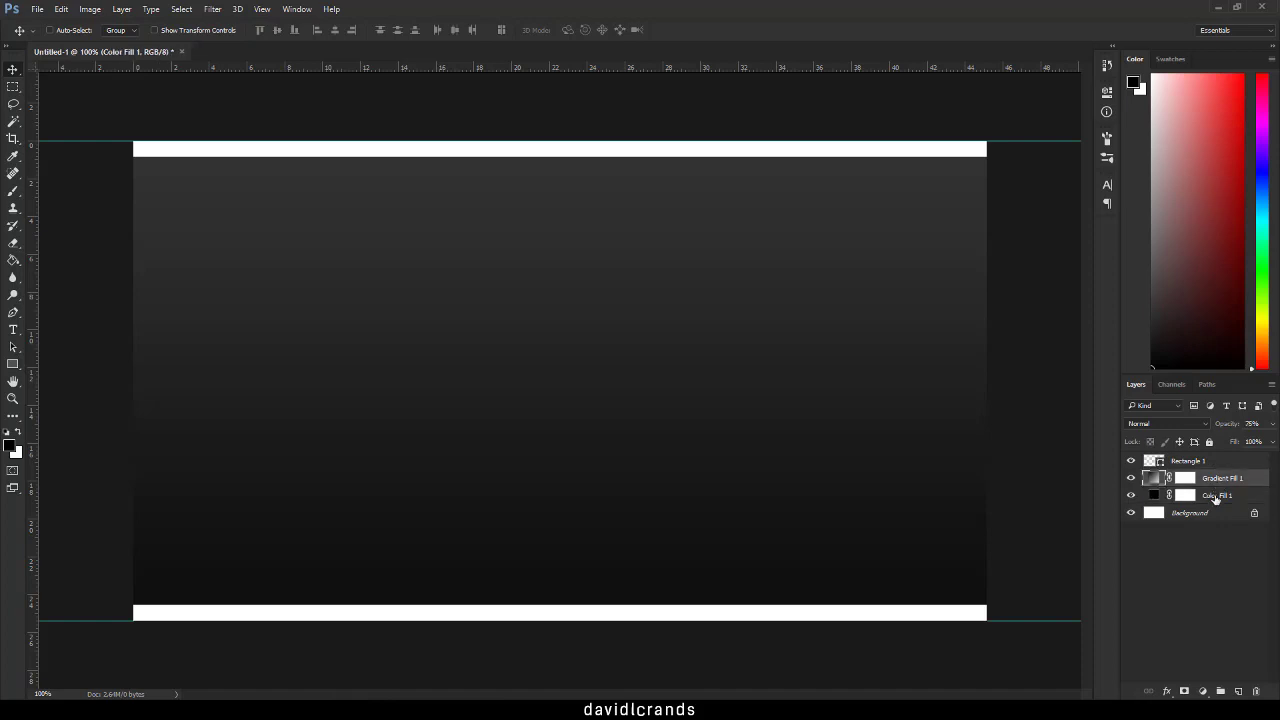
Step: Add a layer above Background and turn it into a group named BG
click(1210, 498)
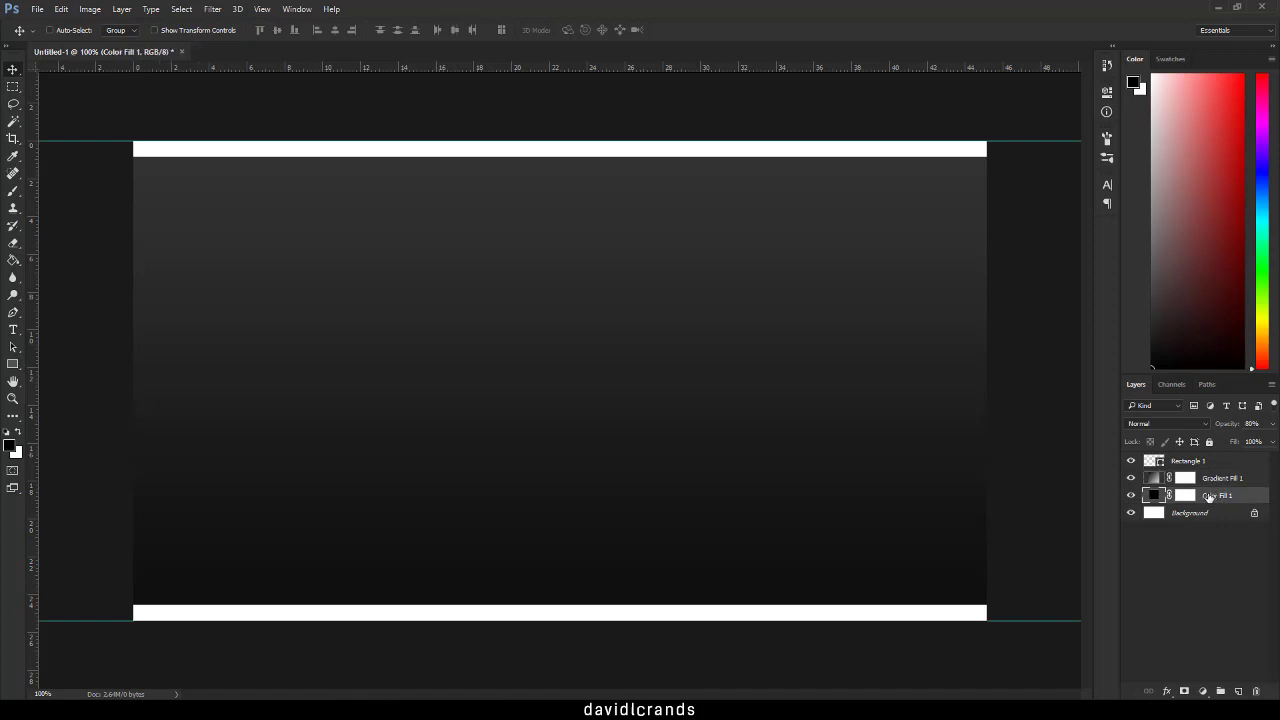
click(1212, 479)
click(1210, 481)
click(1190, 512)
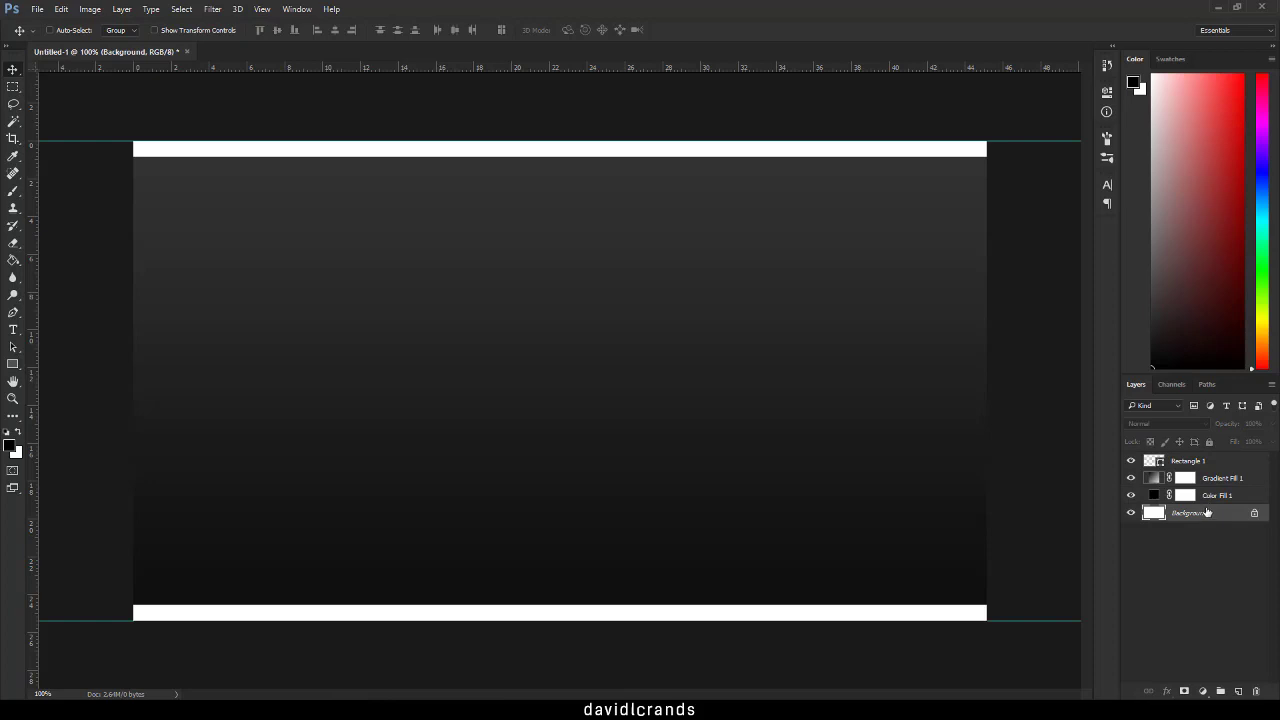
click(1236, 688)
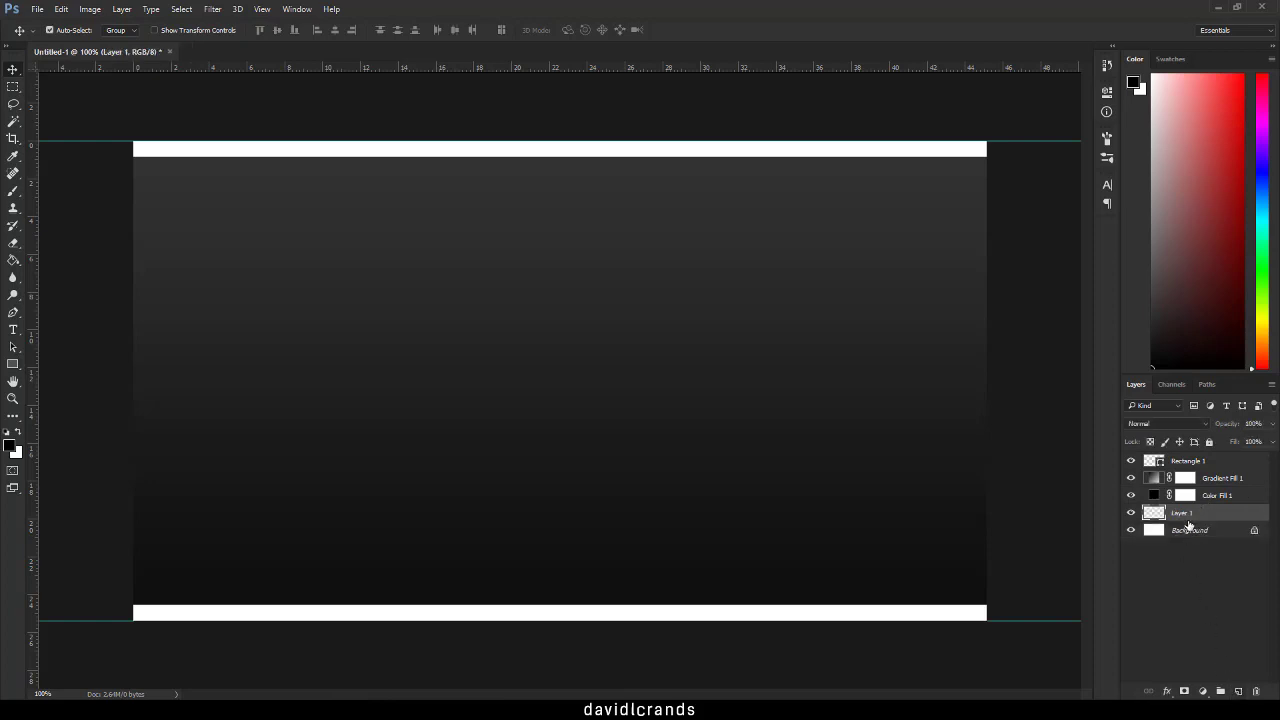
drag(1187, 521, 1220, 691)
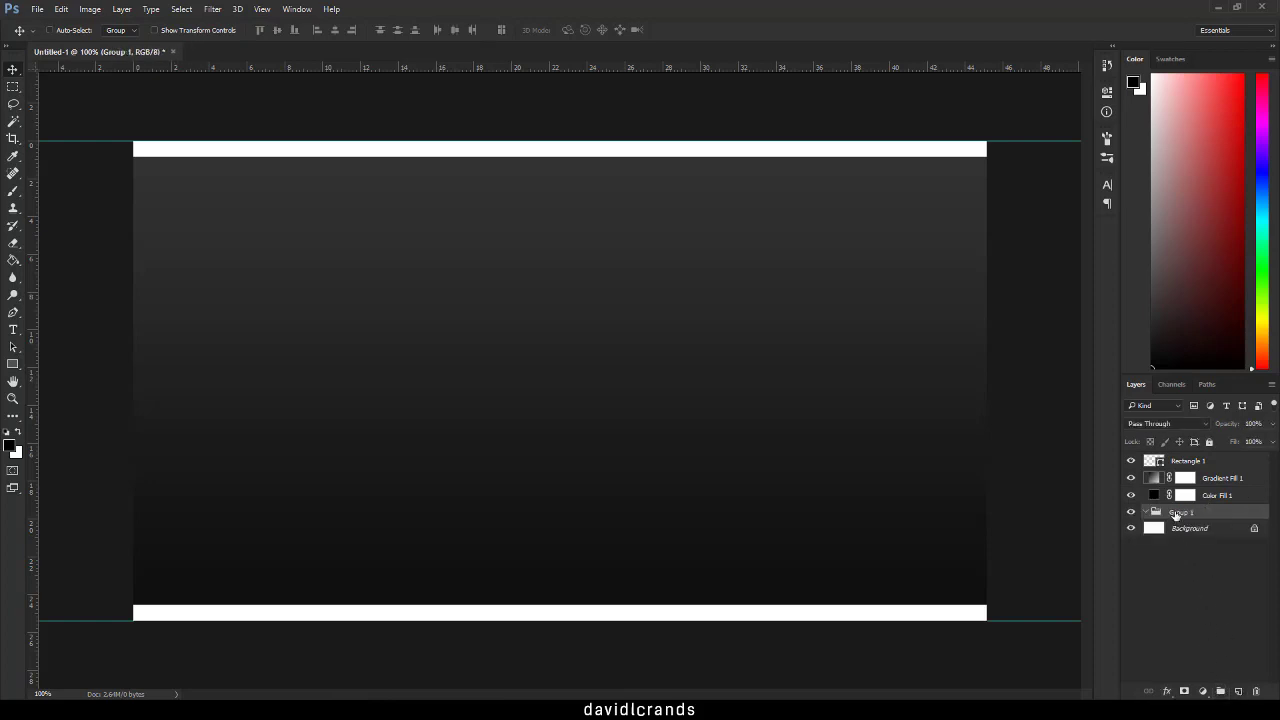
double_click(1178, 512)
text(BG)
key(Return)
Step: Add two more groups above BG, named Center and Txt
click(1220, 691)
double_click(1180, 513)
text(Center)
key(Return)
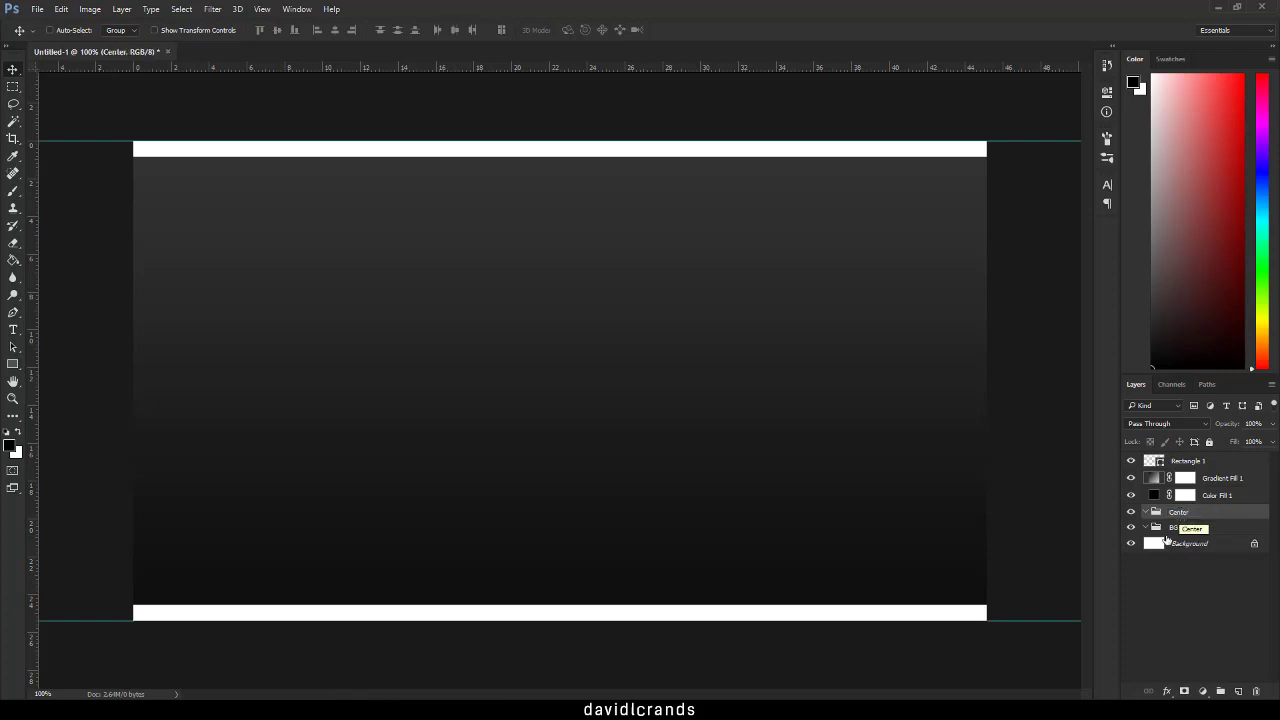
click(1220, 691)
double_click(1181, 513)
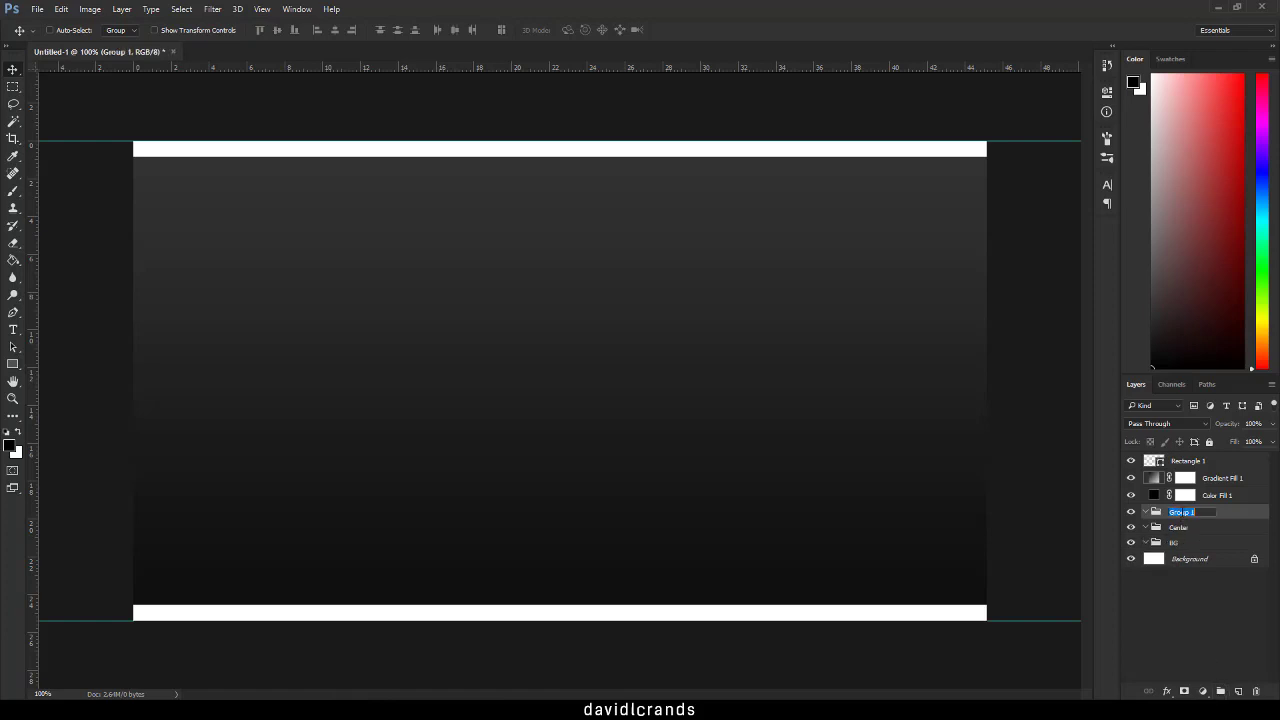
text(Txt)
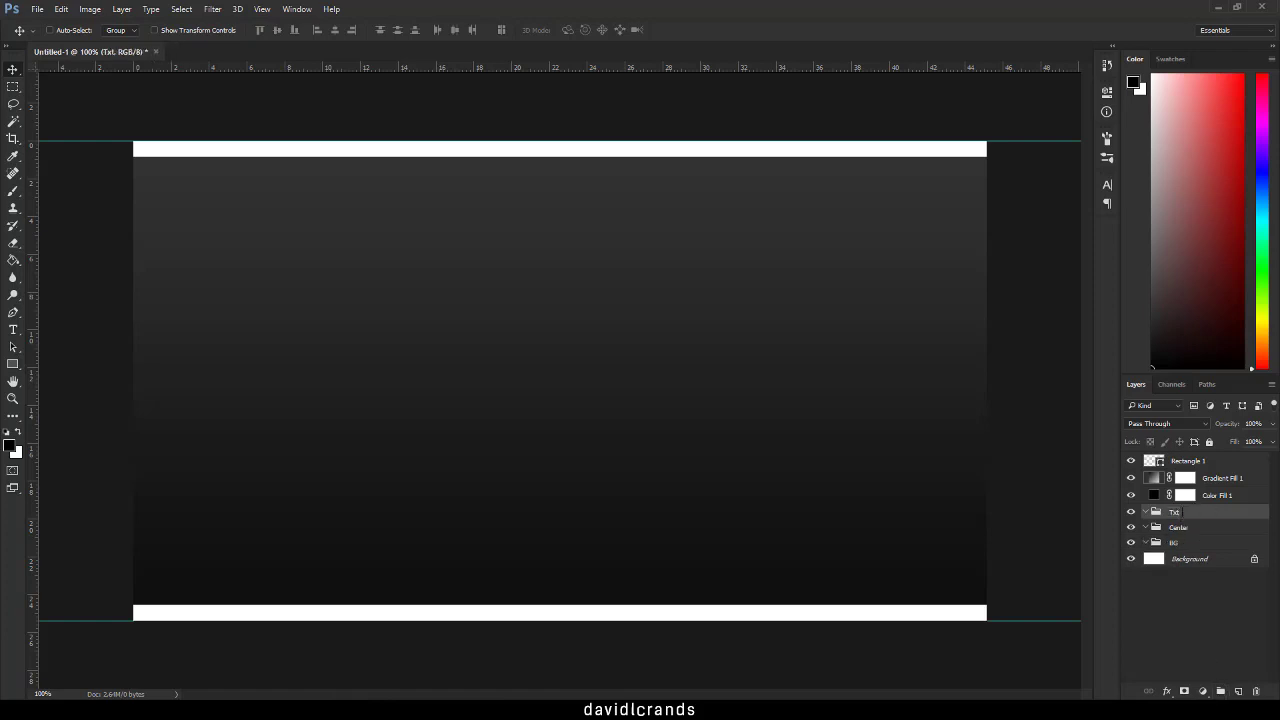
Step: Move the groups above the two fill layers and select the Center group
click(1187, 545)
shift+click(1190, 527)
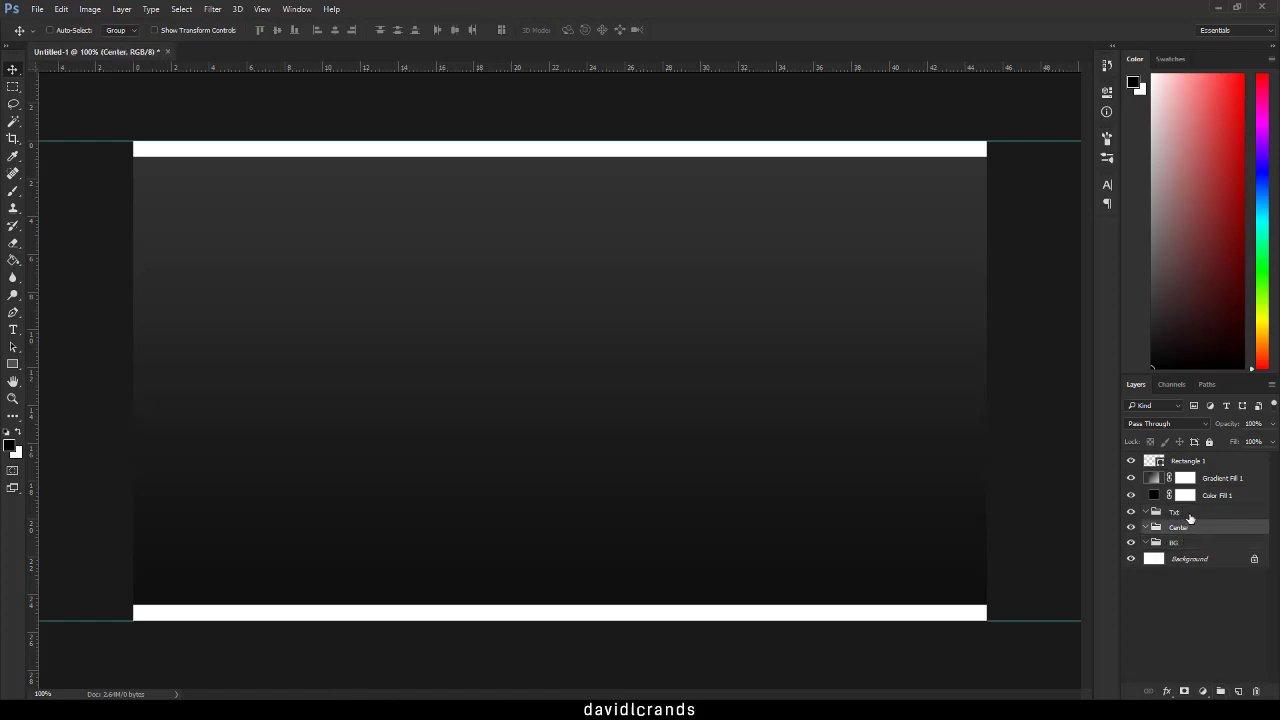
drag(1186, 512, 1199, 464)
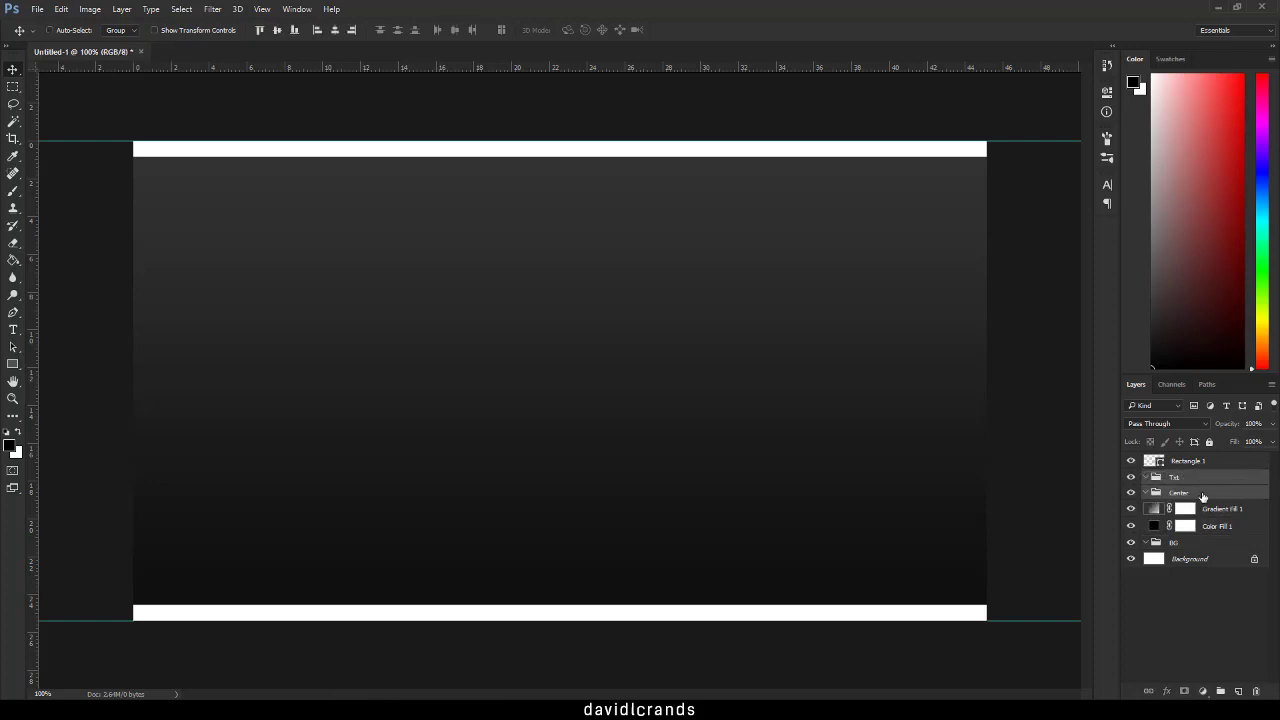
click(1200, 493)
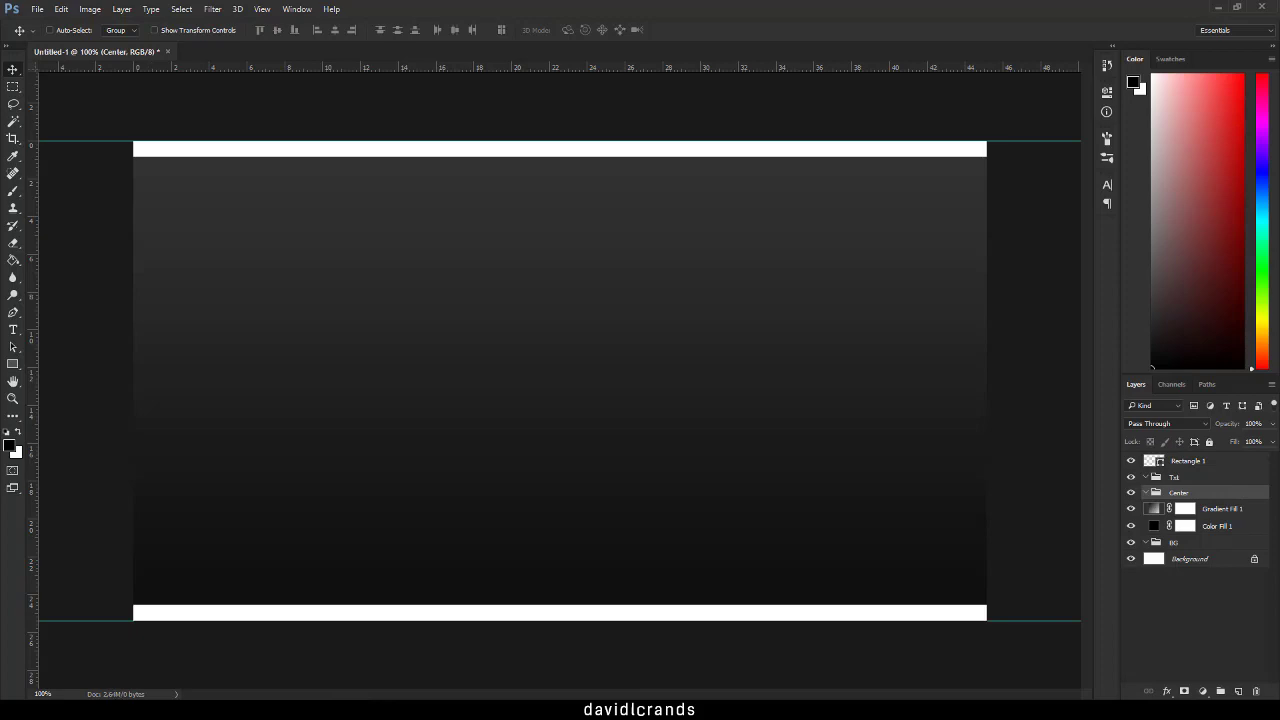
Step: Open Editing > [CRANDS] Wallpaper and drag Epic Hana Macchia.jpg onto the banner canvas
click(90, 650)
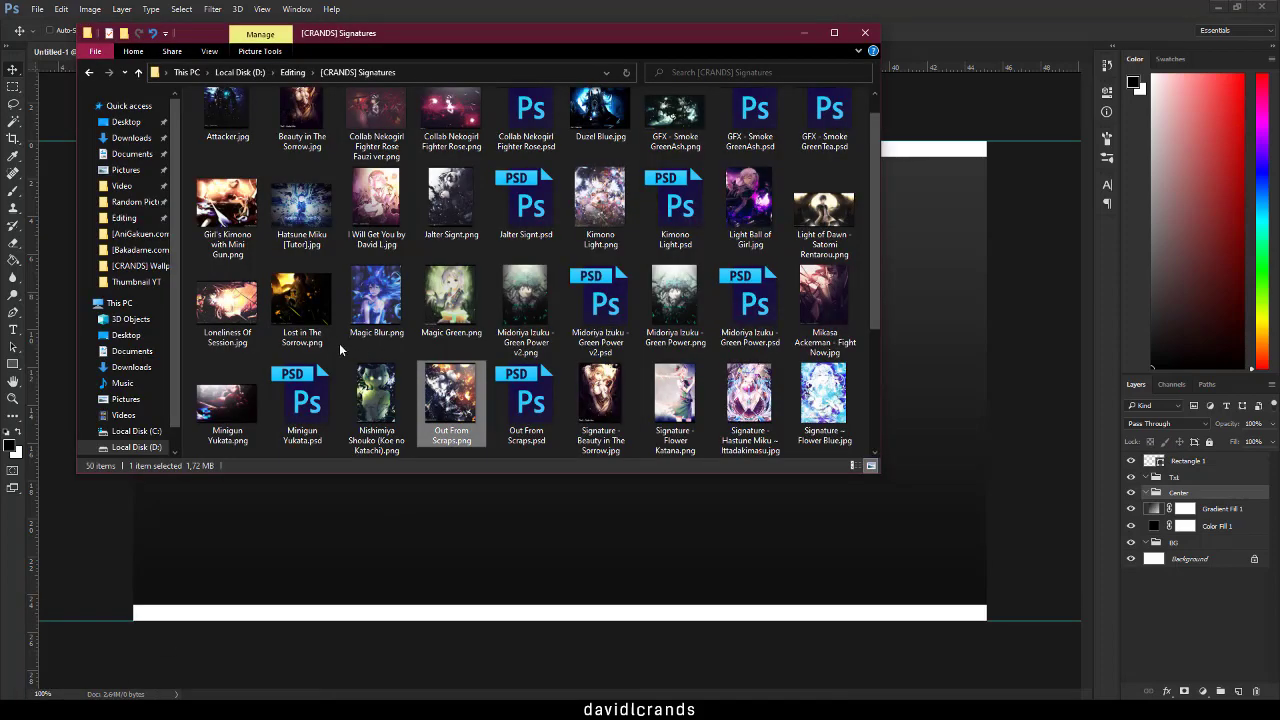
scroll(340, 349, up, 1)
click(89, 72)
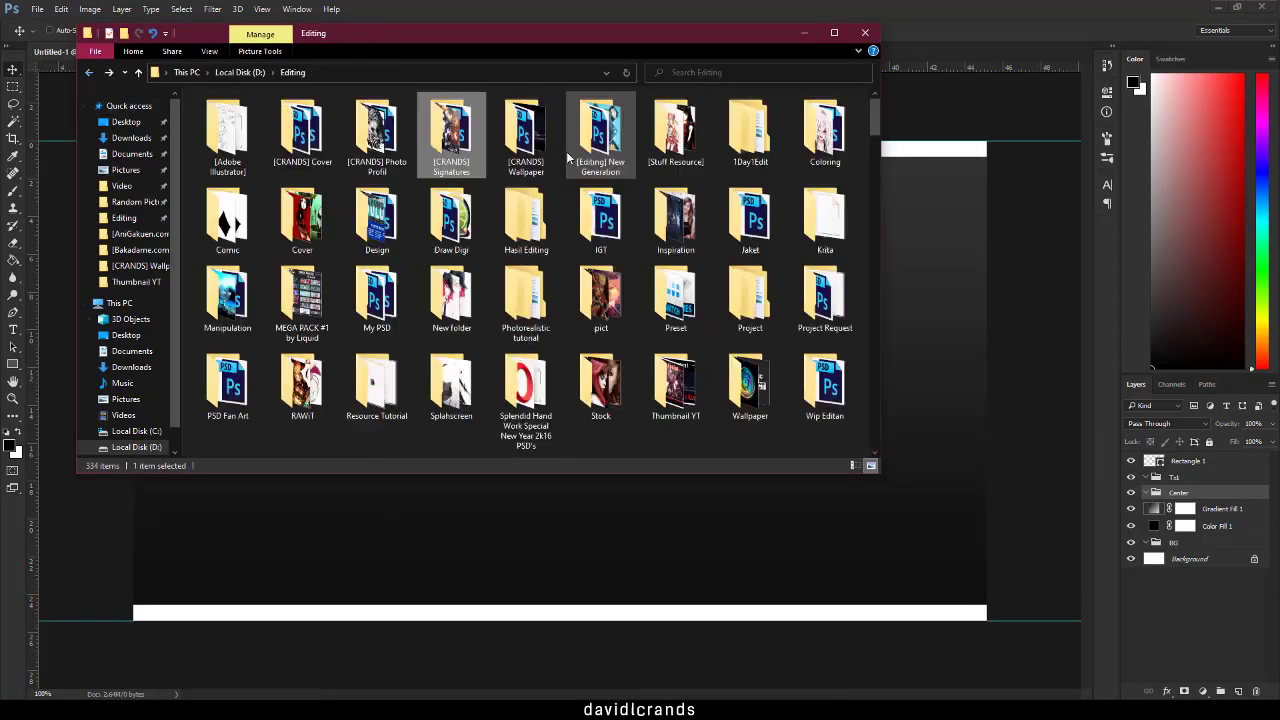
double_click(530, 140)
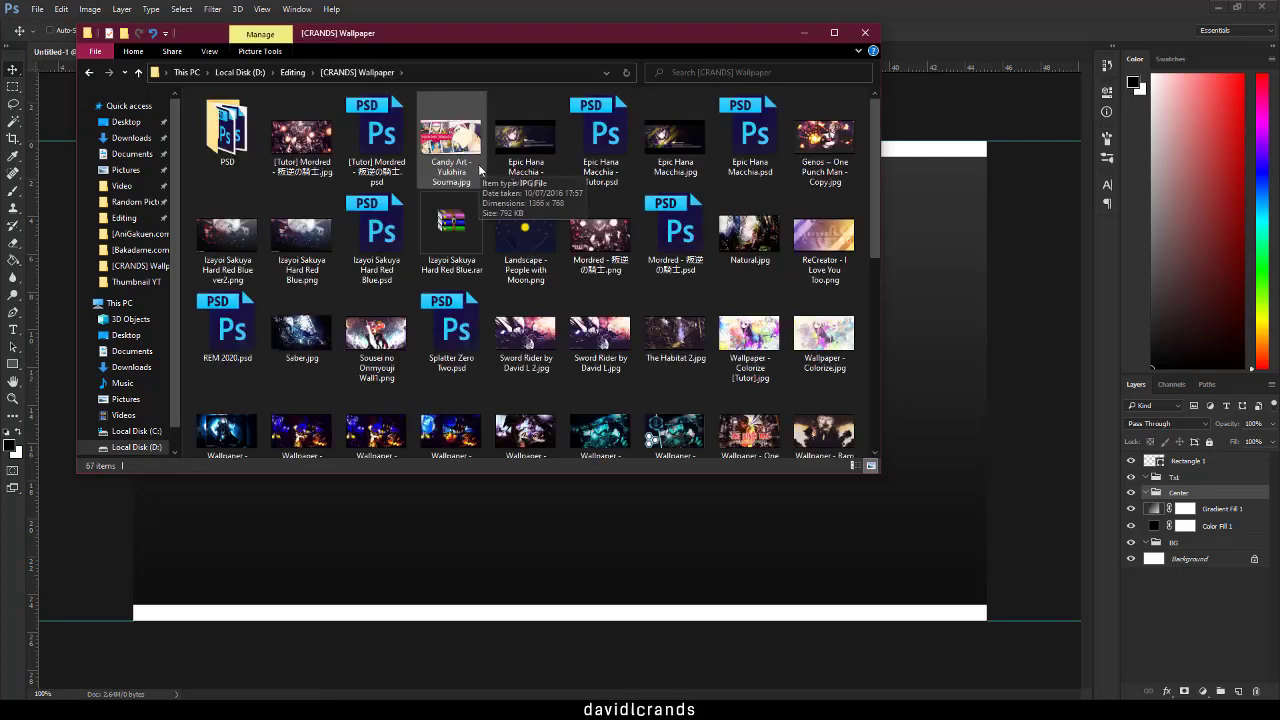
click(527, 140)
drag(660, 152, 643, 522)
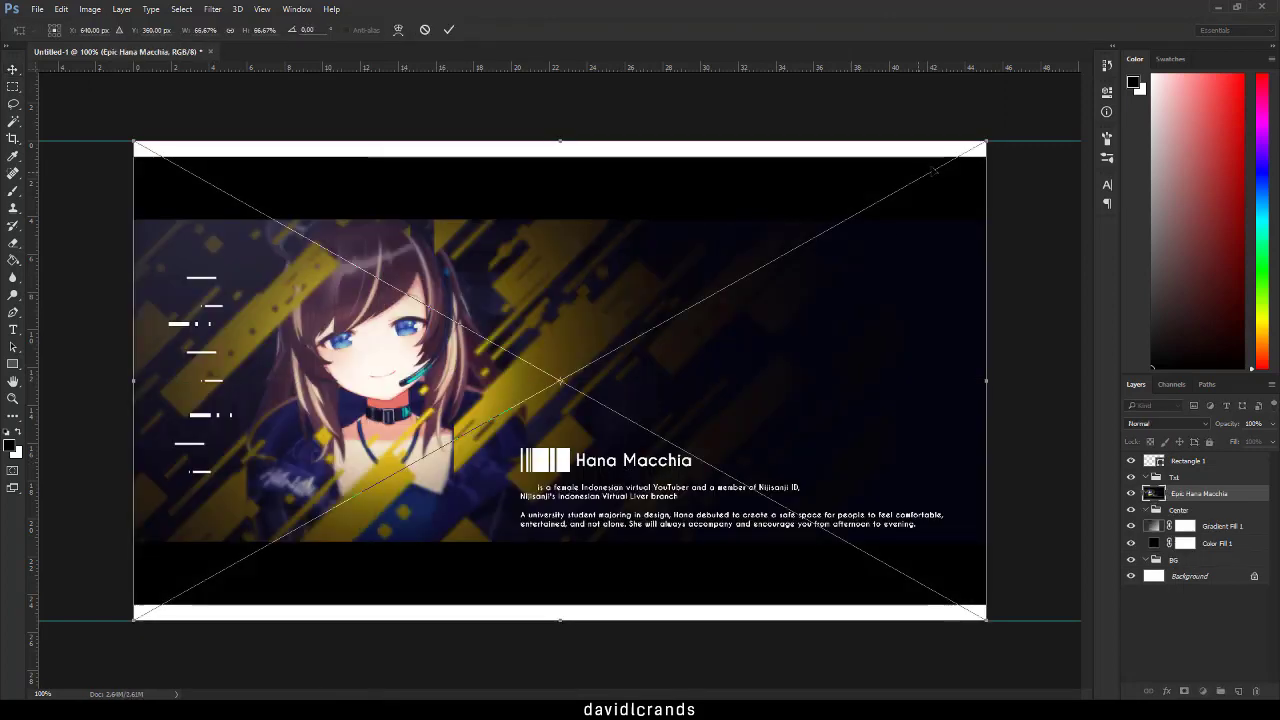
Step: Shrink the Epic Hana Macchia artwork to about 53.5% around its centre and commit
mouse_move(985, 141)
mouse_down()
mouse_move(898, 203)
mouse_move(909, 201)
mouse_up()
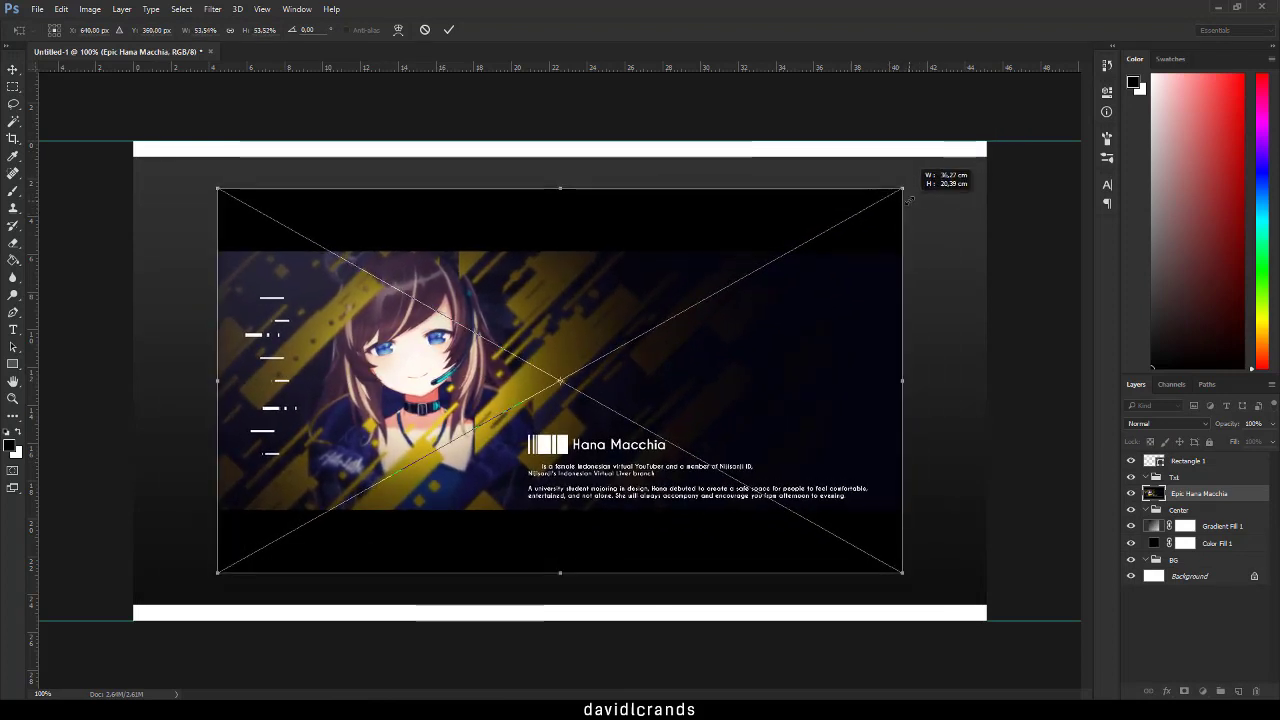
key(Return)
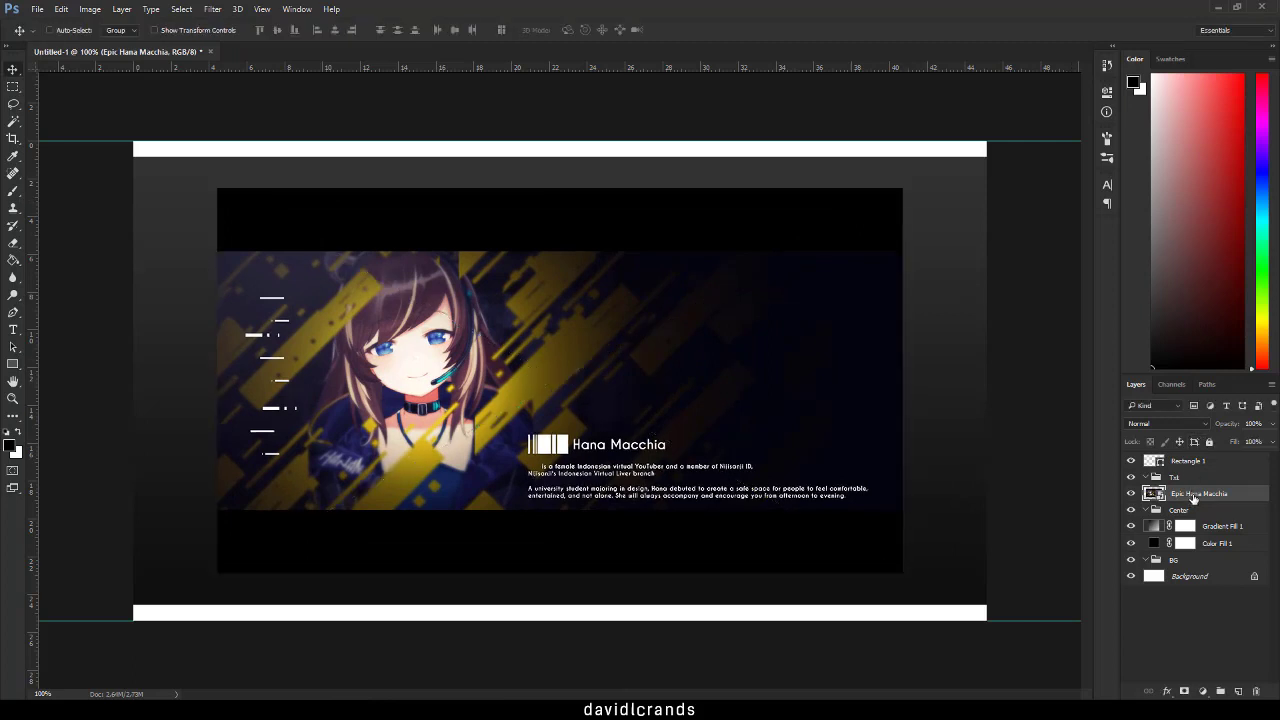
right_click(1193, 498)
Step: Duplicate the artwork, moving the copy into the BG group and the original into Center
click(1226, 495)
key(ctrl+j)
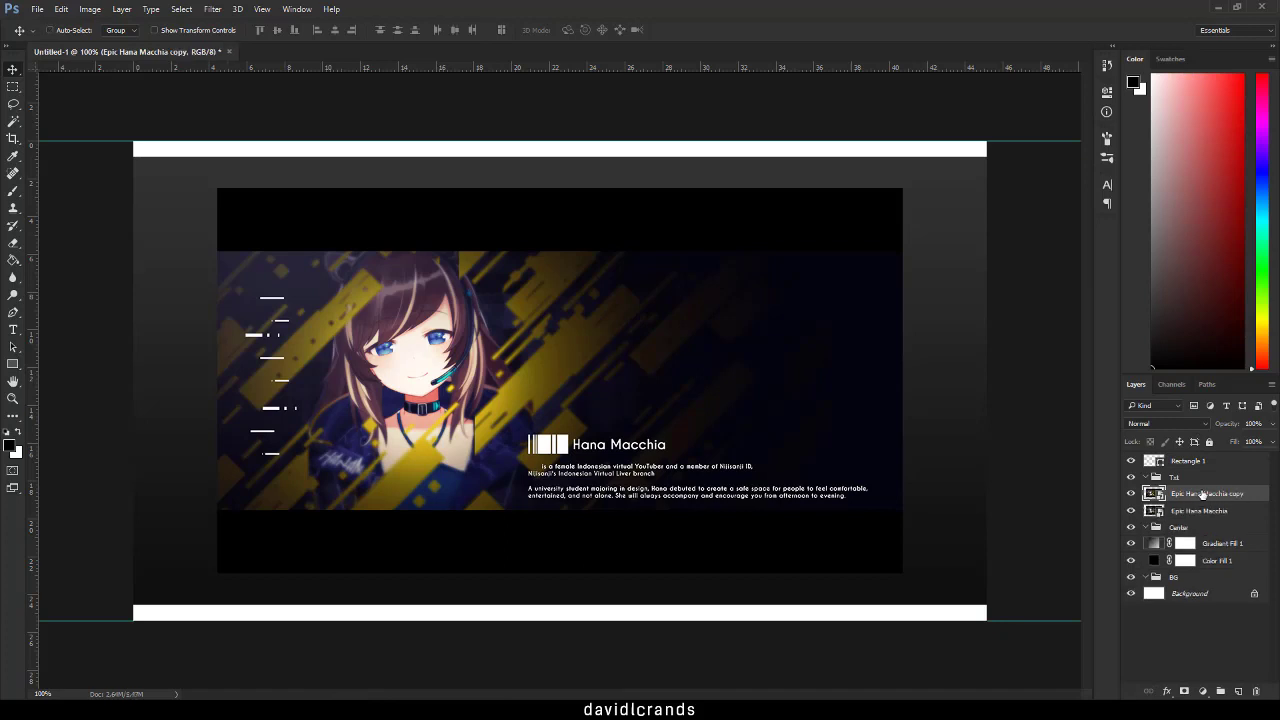
drag(1203, 494, 1172, 580)
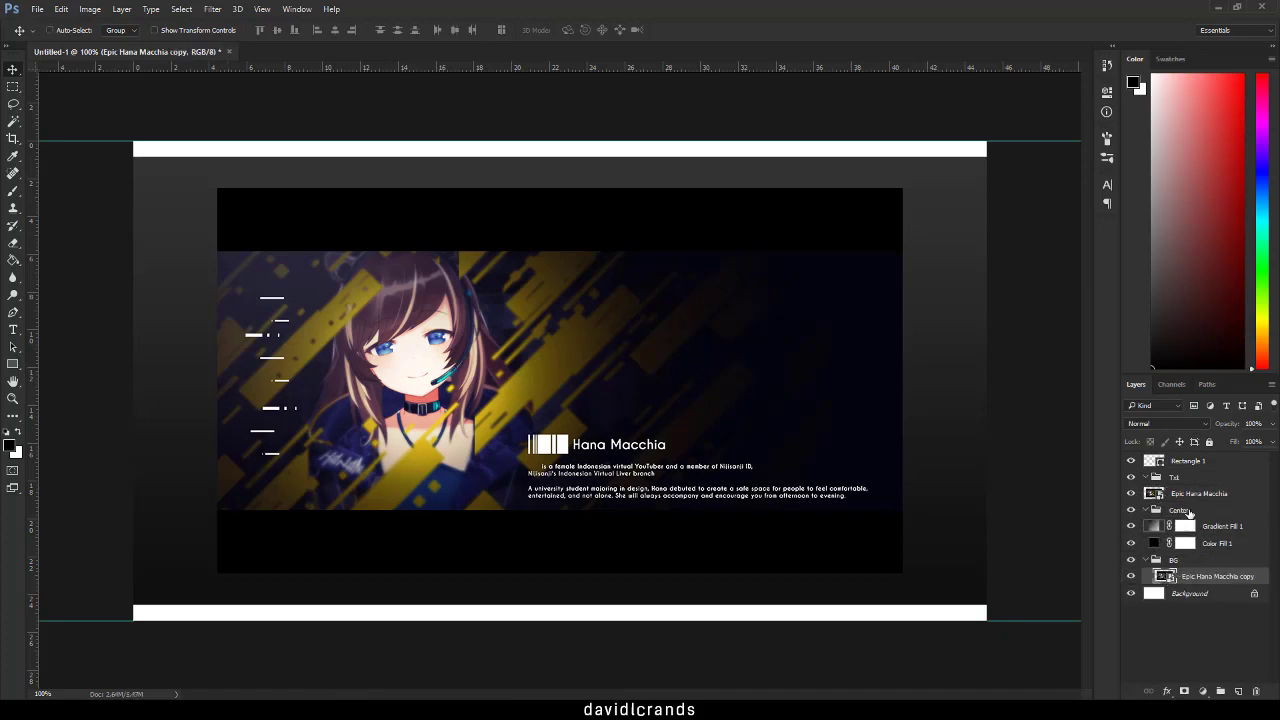
drag(1198, 500, 1204, 512)
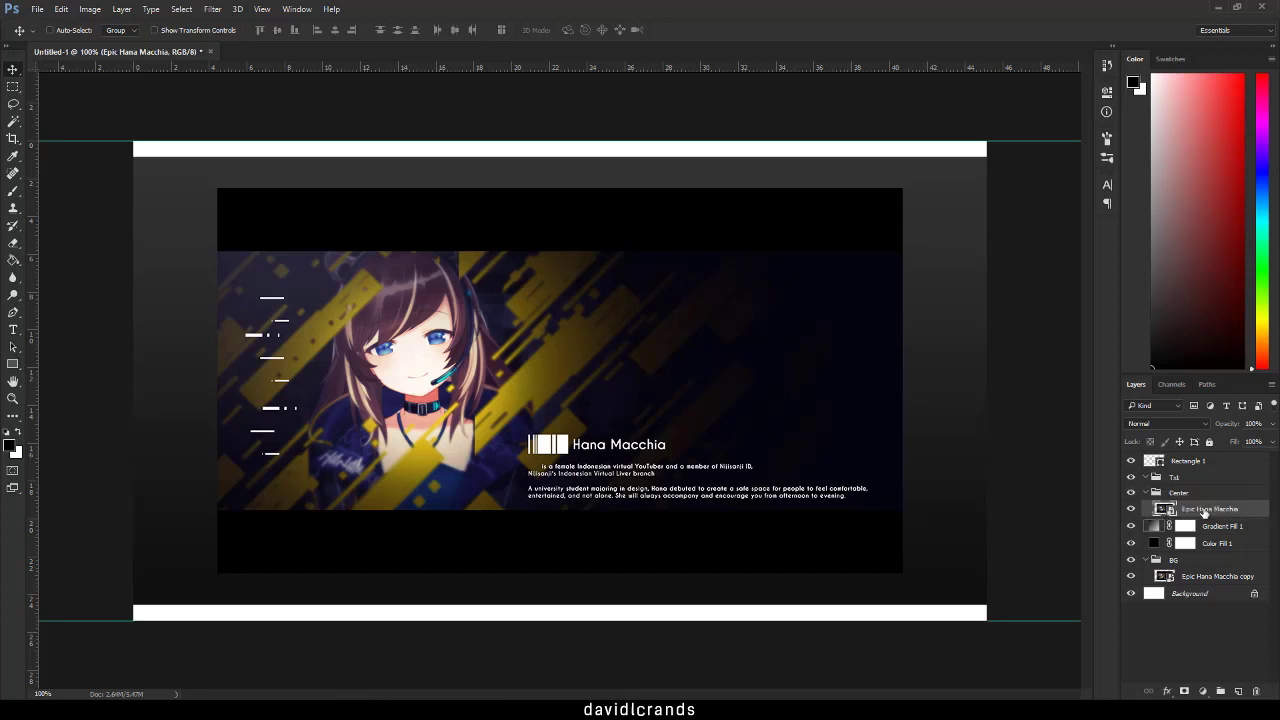
Step: Scale the Epic Hana Macchia copy up to fill the whole banner as a backdrop
click(1195, 577)
key(ctrl+t)
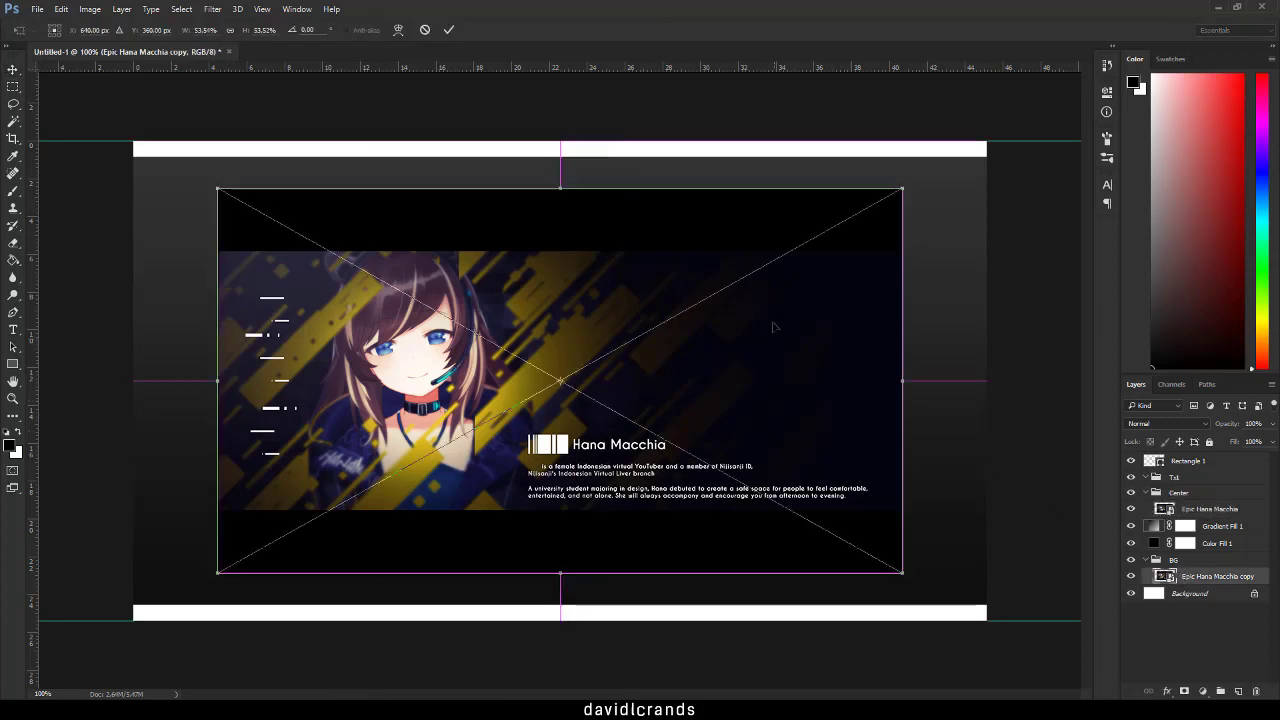
mouse_move(902, 185)
mouse_down()
mouse_move(1027, 145)
mouse_move(1032, 116)
mouse_up()
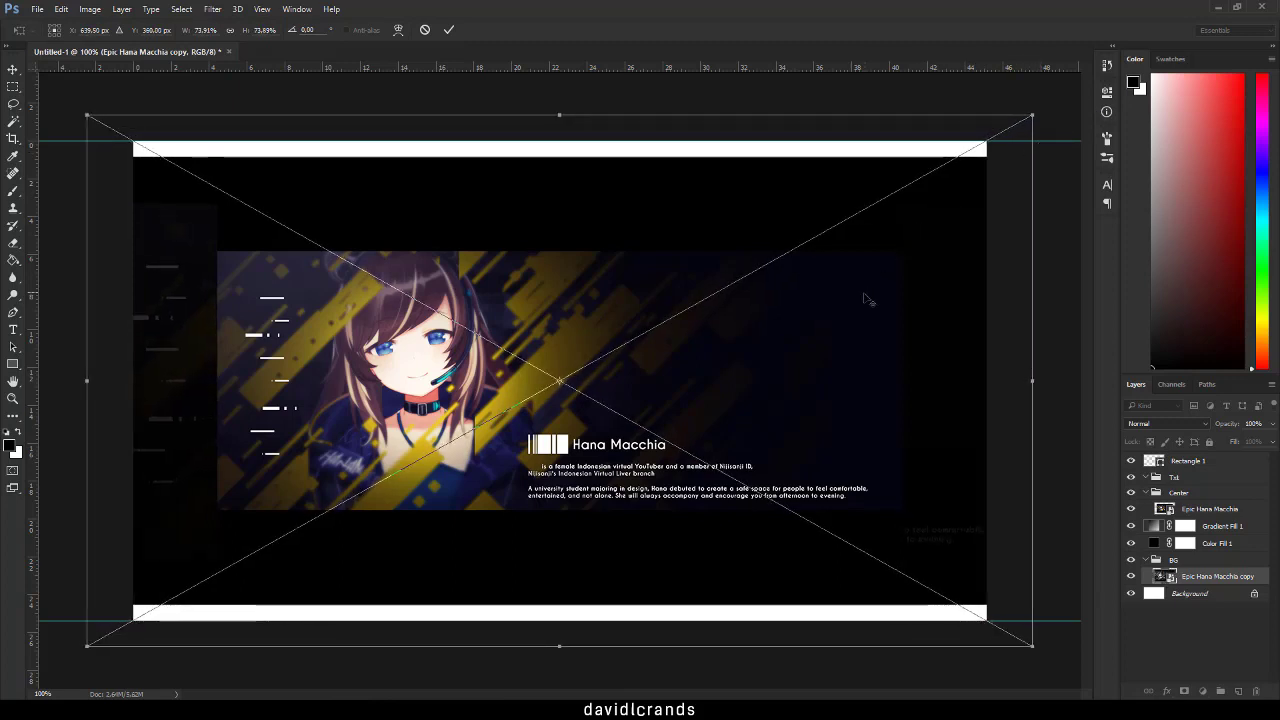
key(Return)
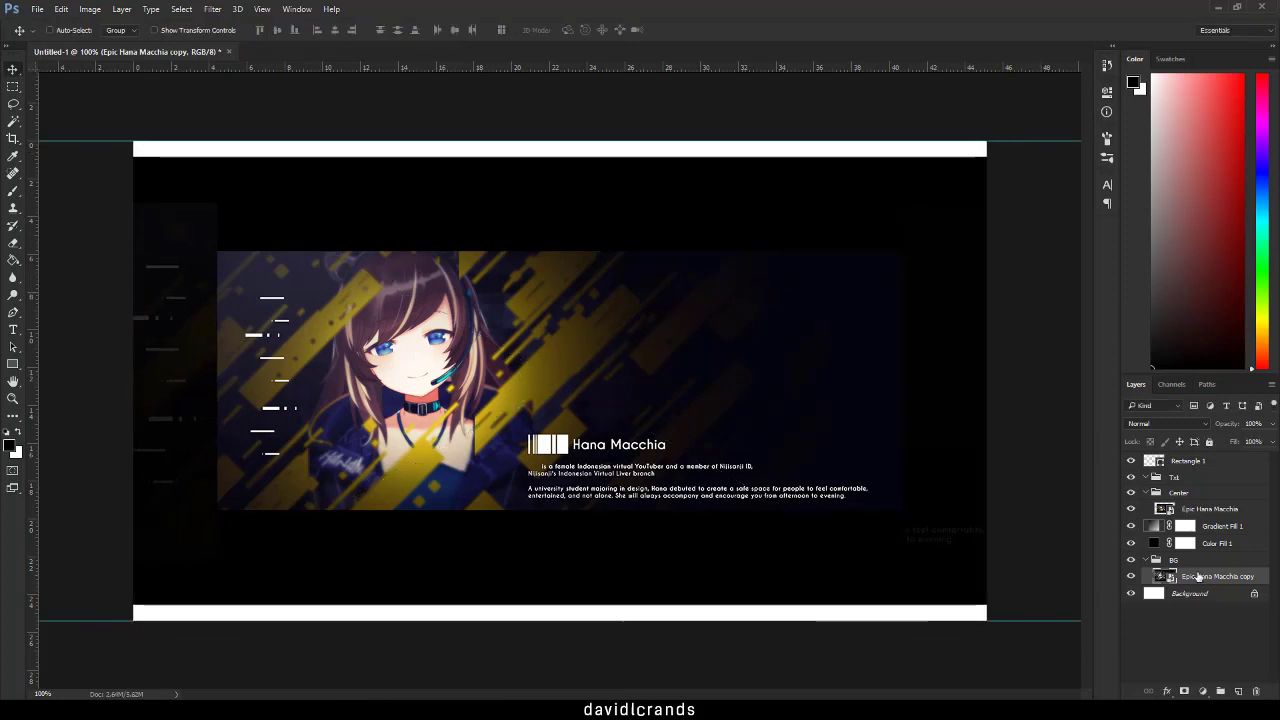
Step: Lower Color Fill 1 opacity to about 65% so the backdrop copy shows faintly
click(1220, 543)
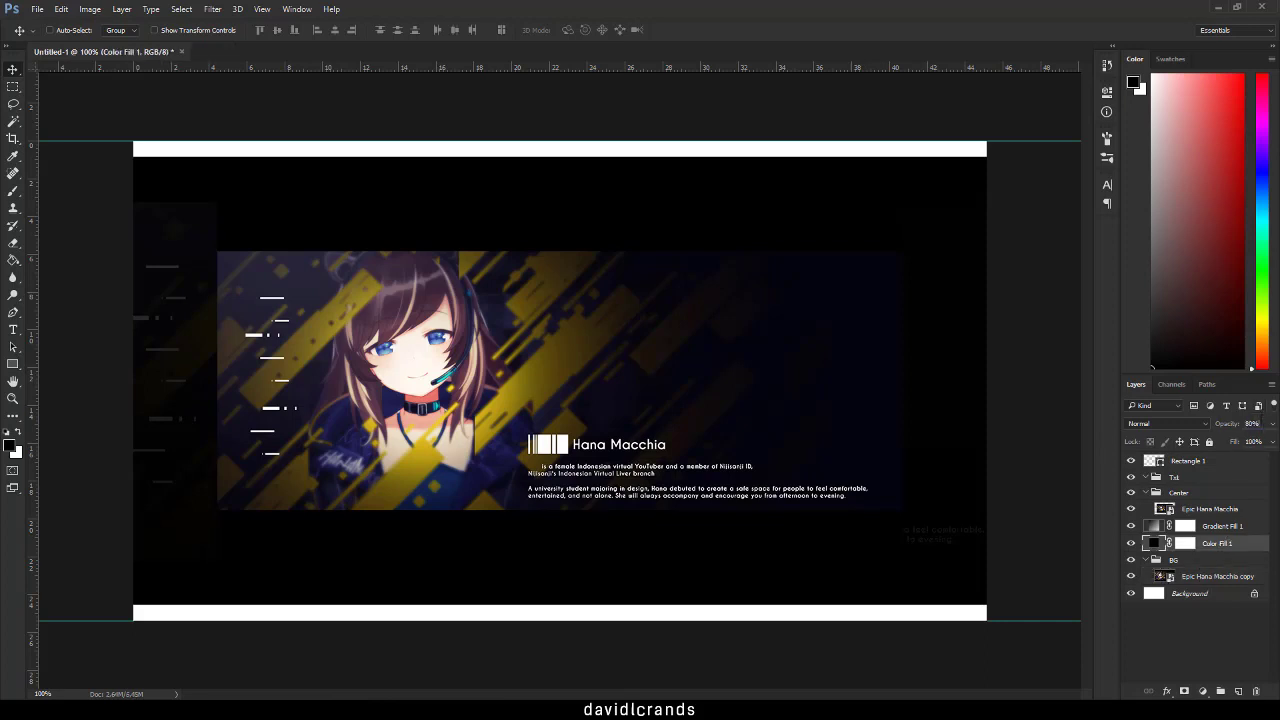
click(1252, 423)
text(65)
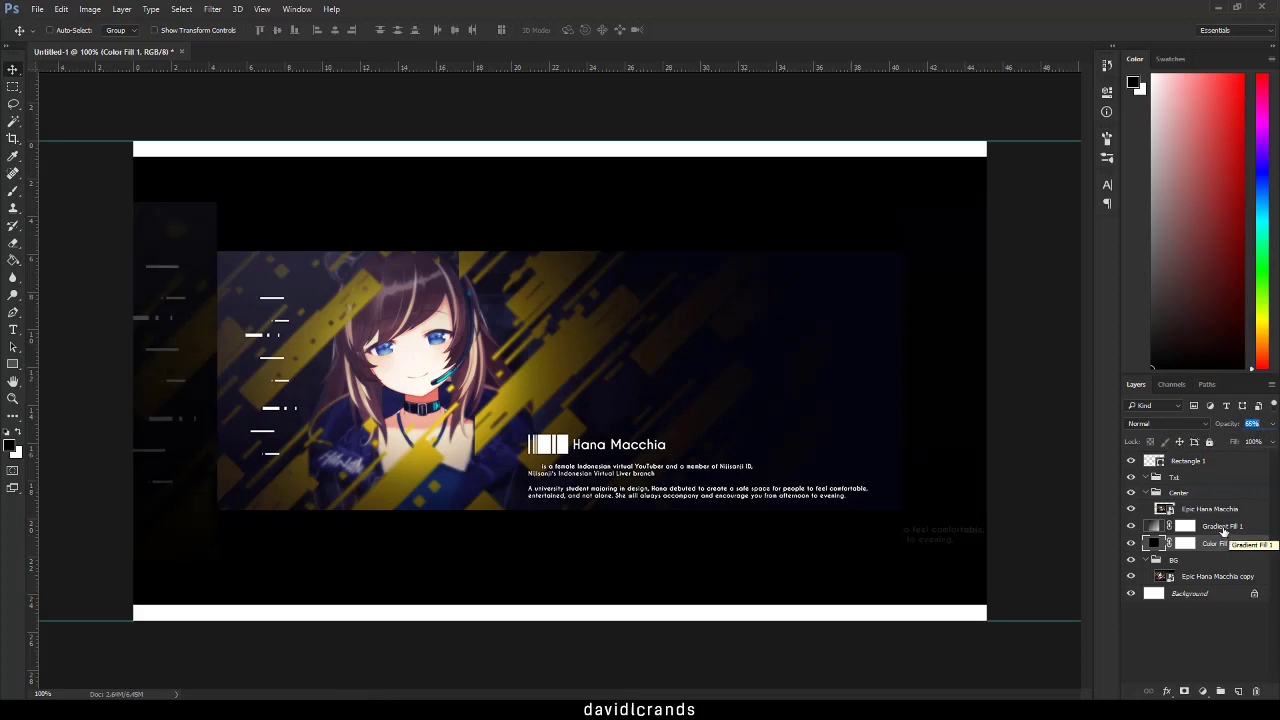
click(1228, 527)
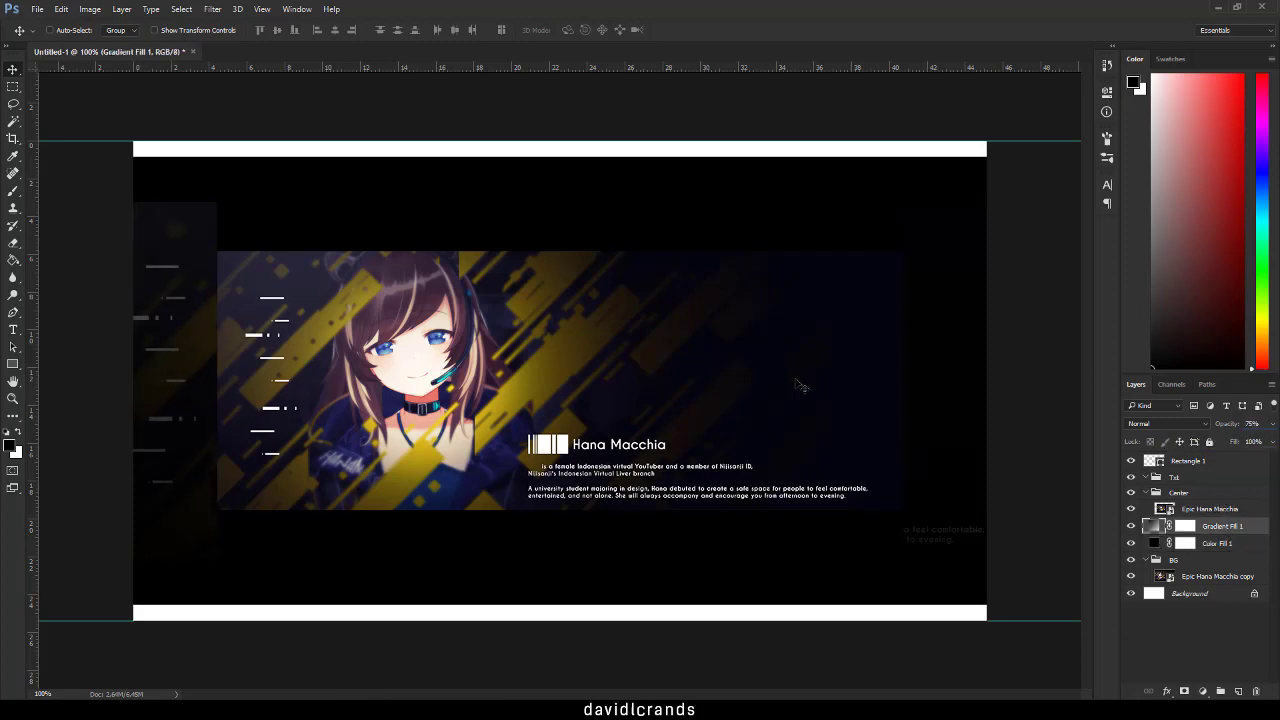
click(1190, 493)
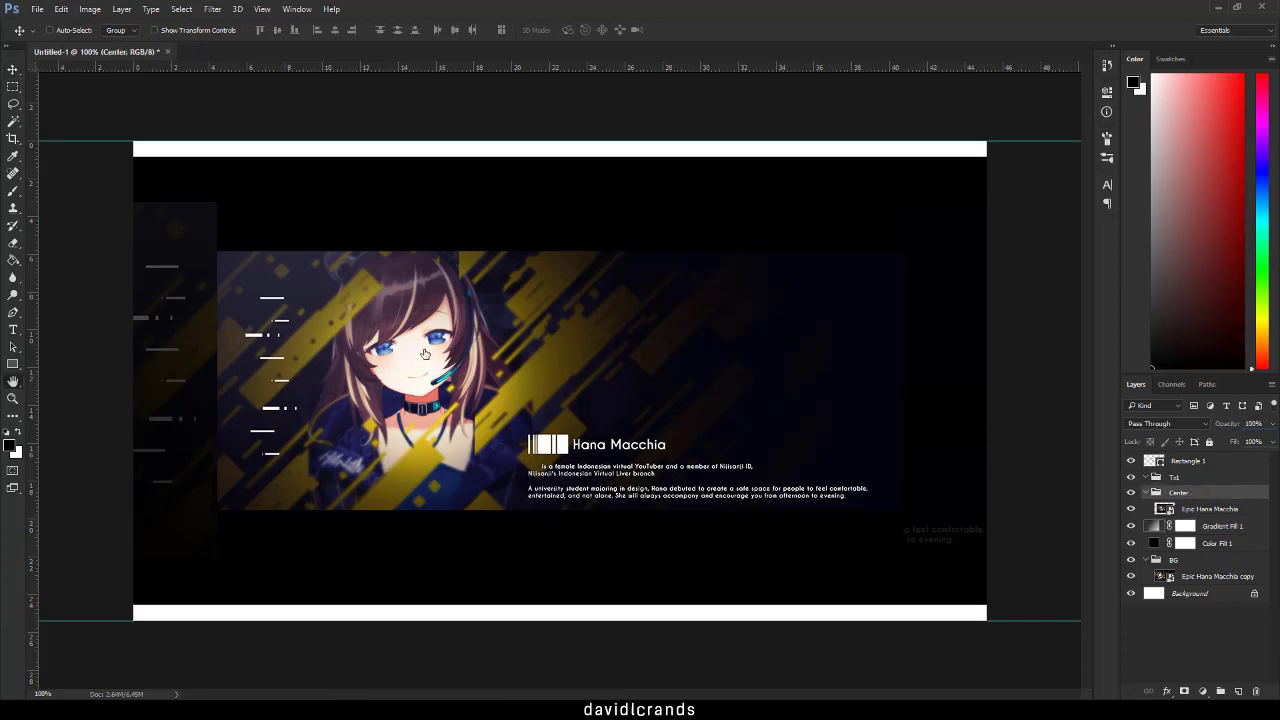
Step: Give the Center group a #ffcc00 yellow Outer Glow at 13 px size and 100% opacity
double_click(1195, 492)
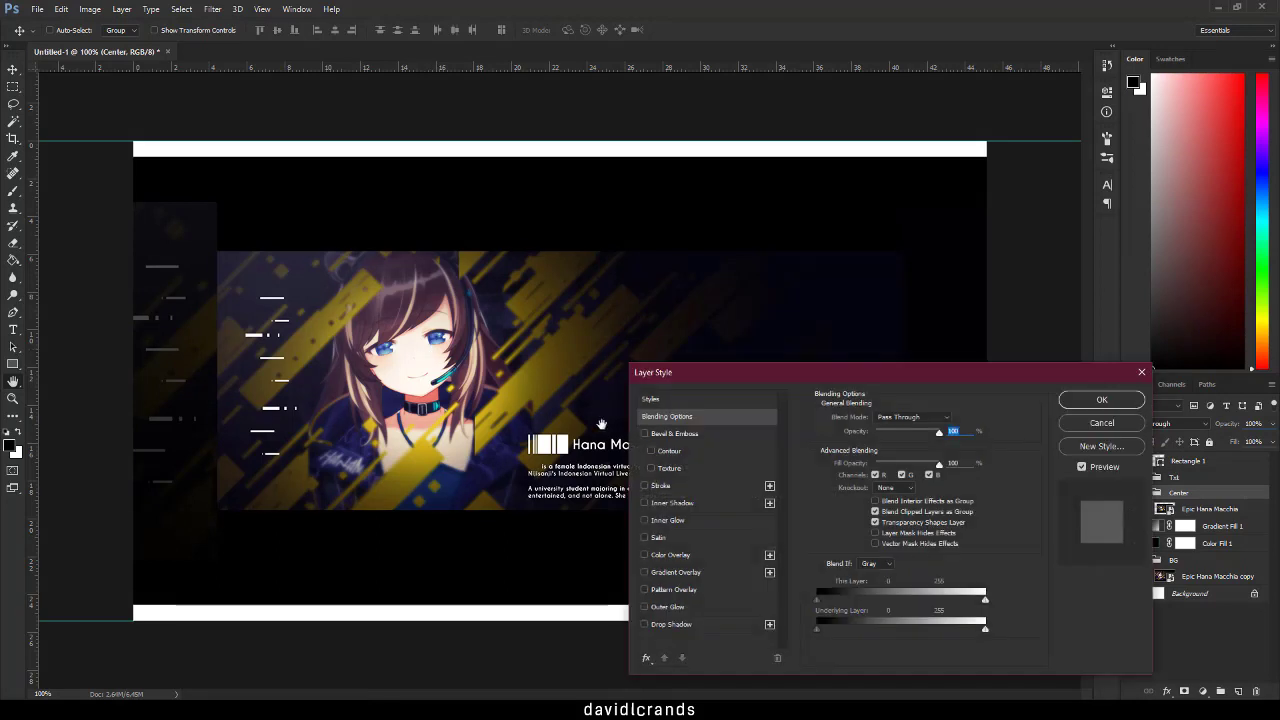
click(690, 607)
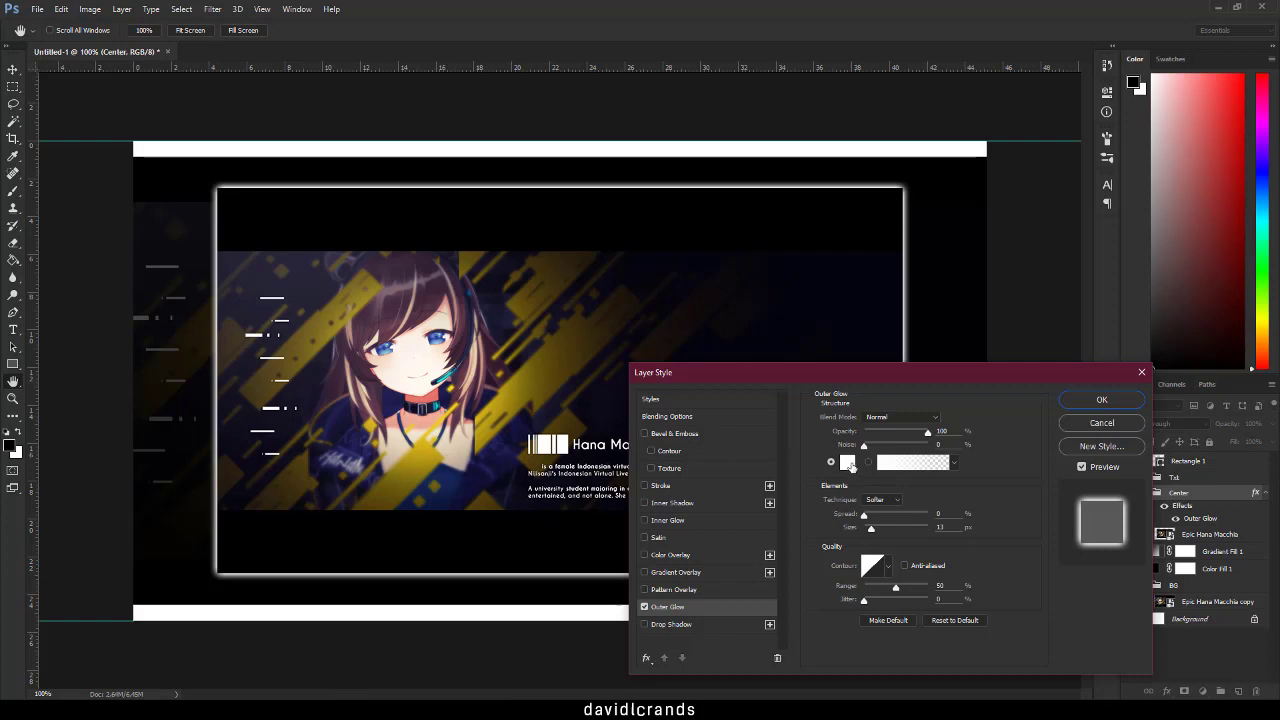
click(847, 462)
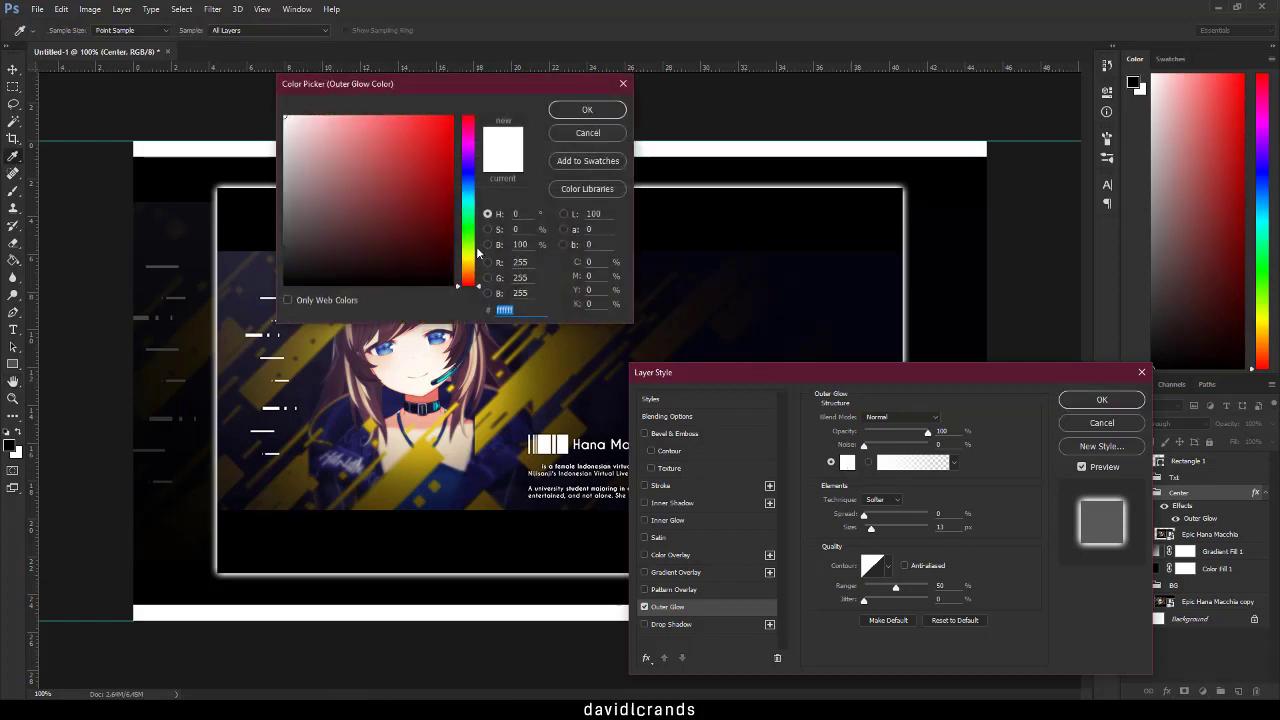
click(468, 263)
click(452, 116)
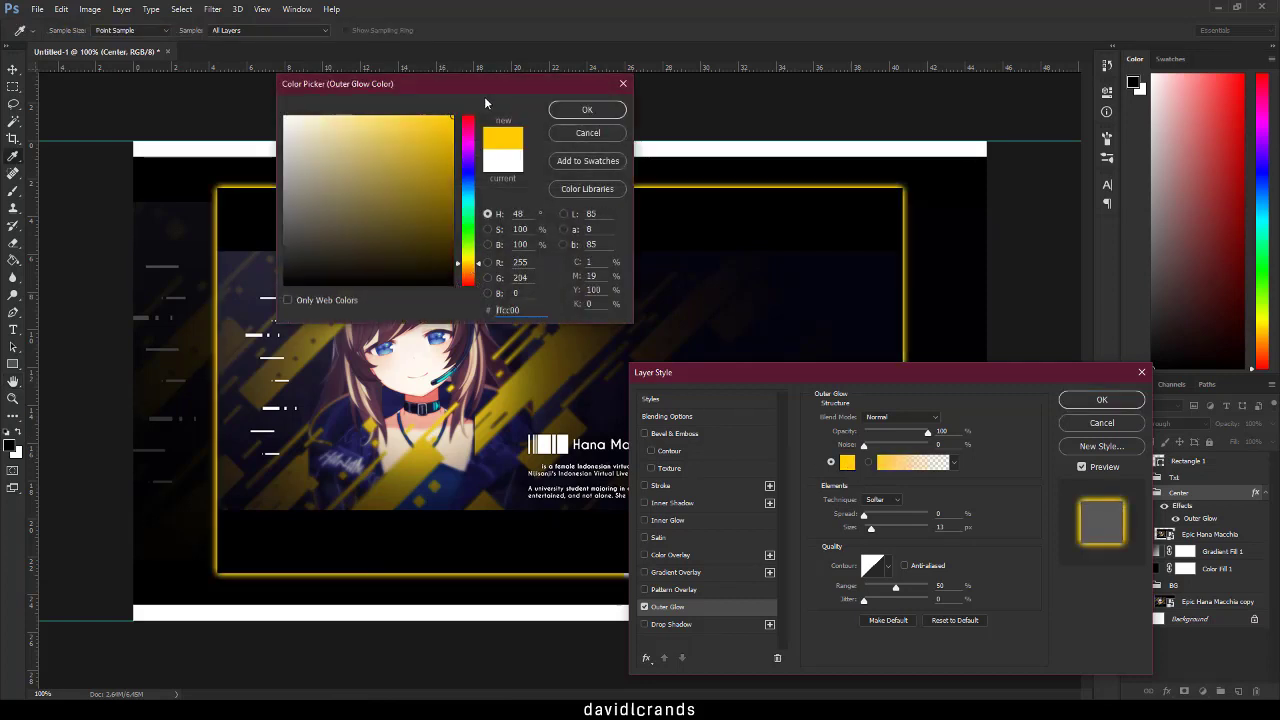
click(601, 112)
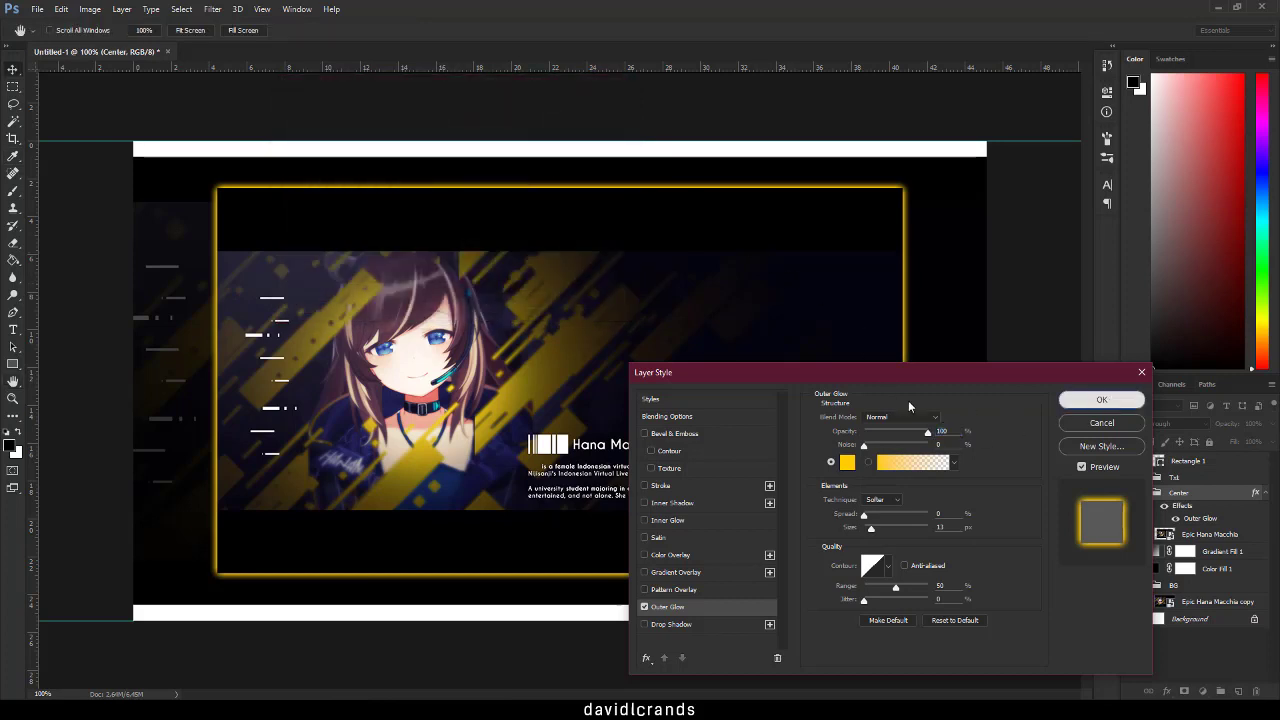
click(1100, 400)
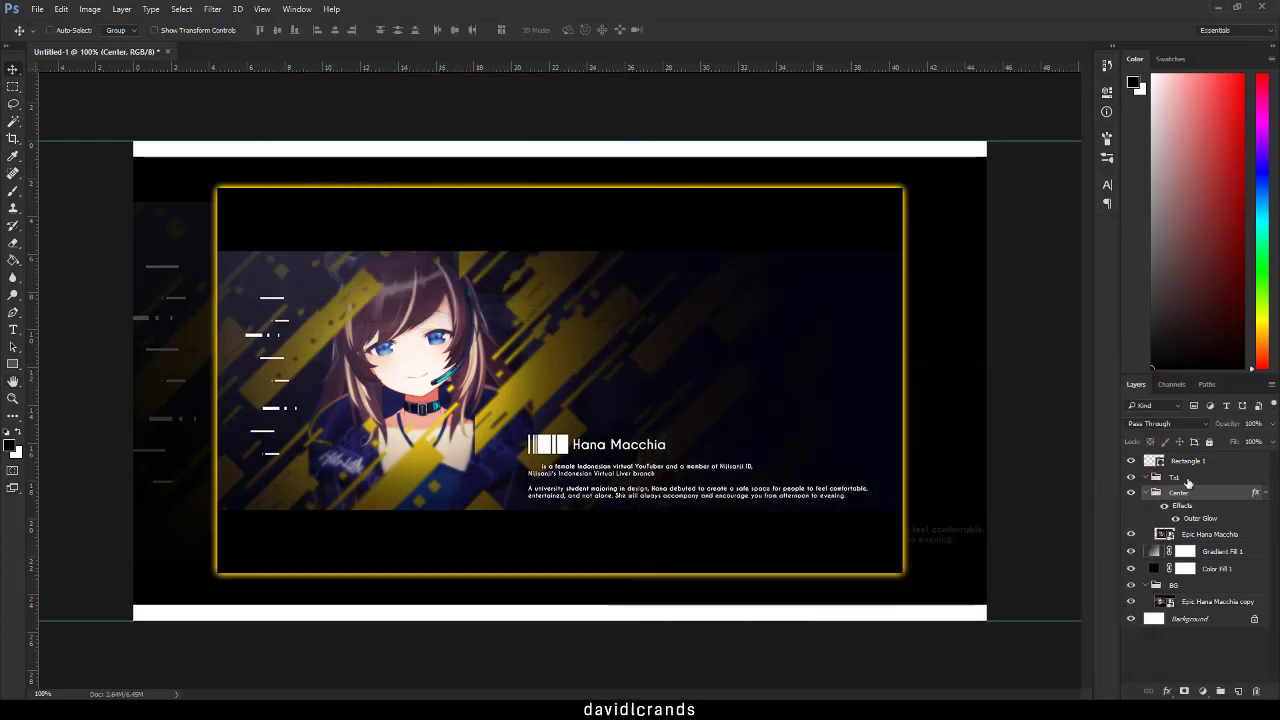
Step: Add white 'Title 1' text in Kelson Sans Bold 105 pt near the banner's top, inside the Txt group
click(1148, 481)
click(1147, 493)
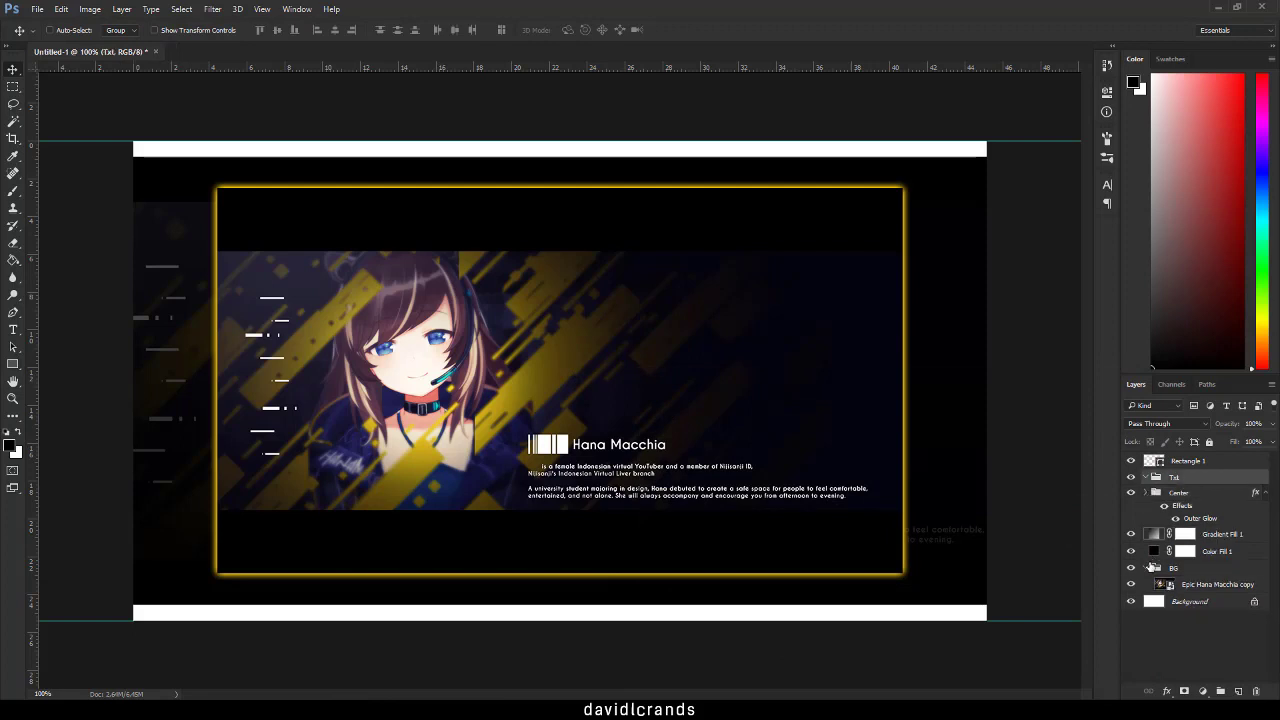
click(1147, 567)
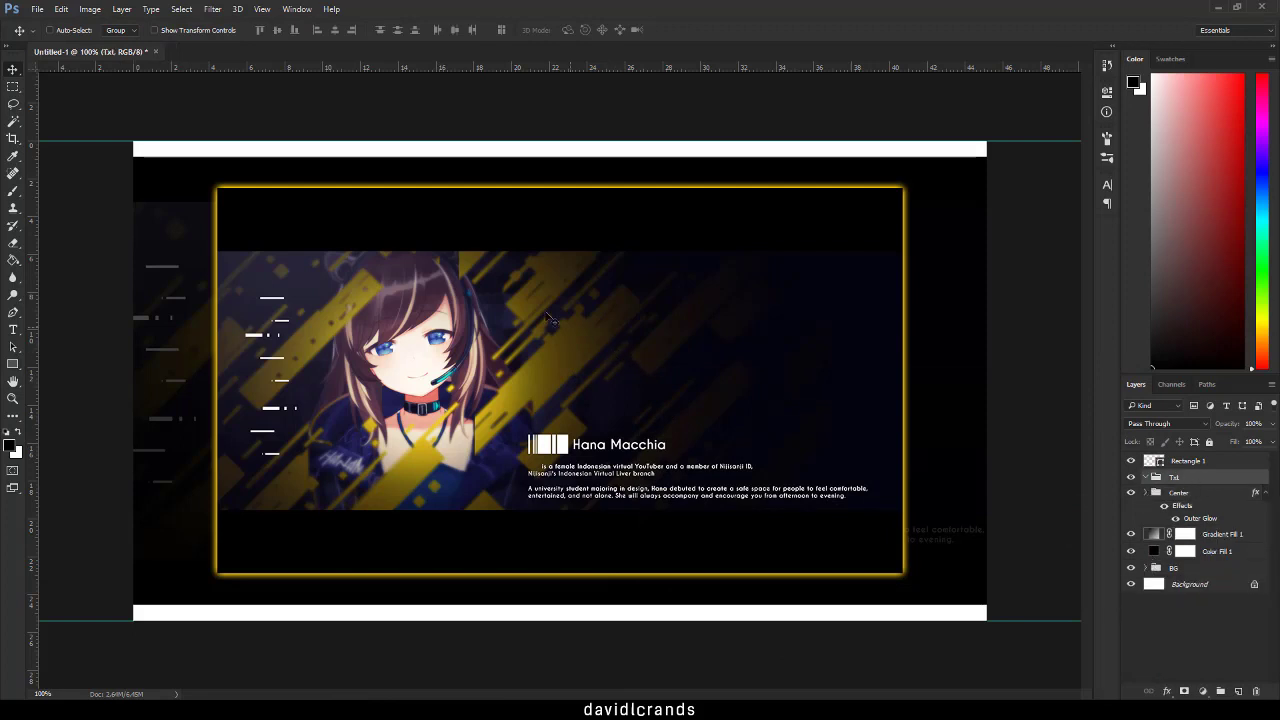
key(t)
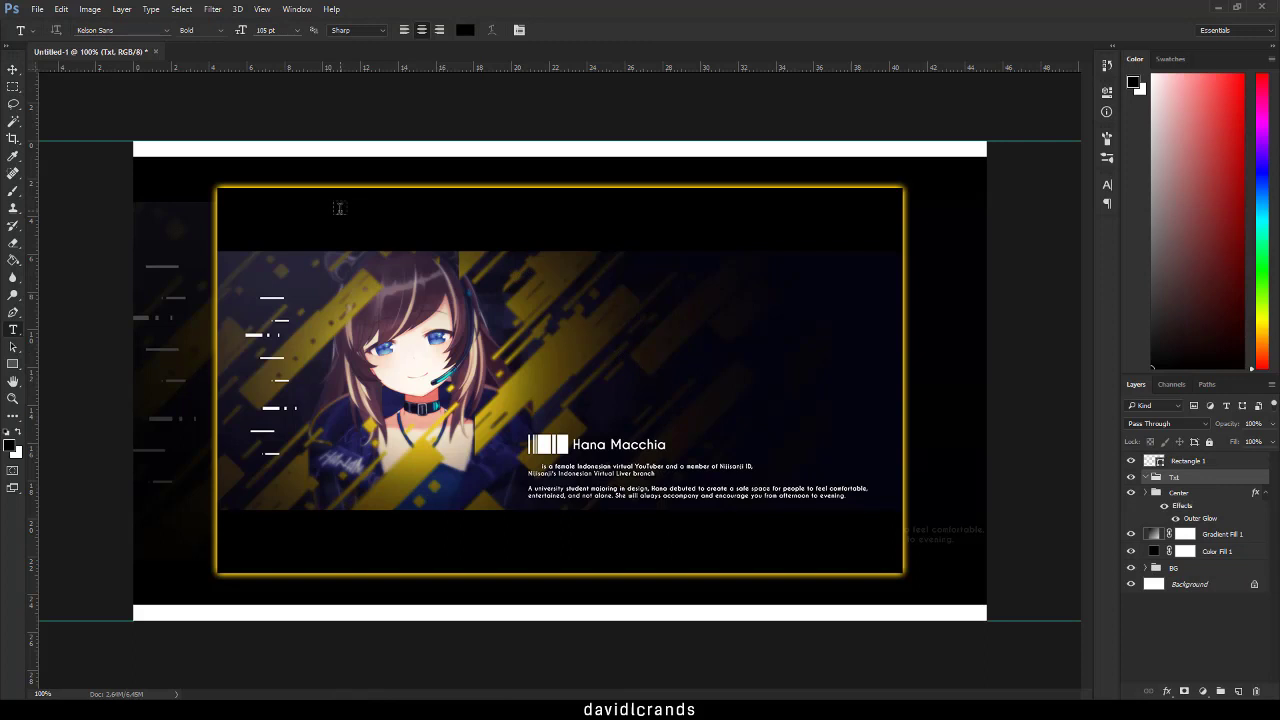
click(464, 31)
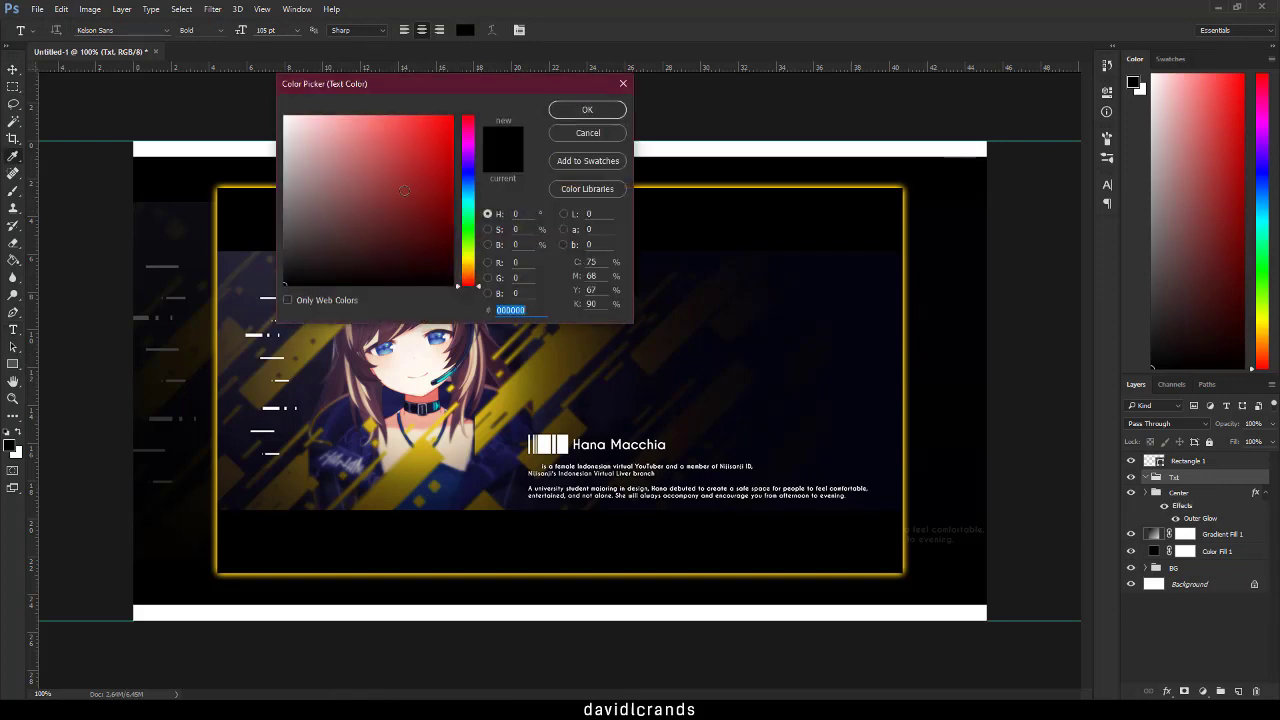
text(ffffff)
click(587, 106)
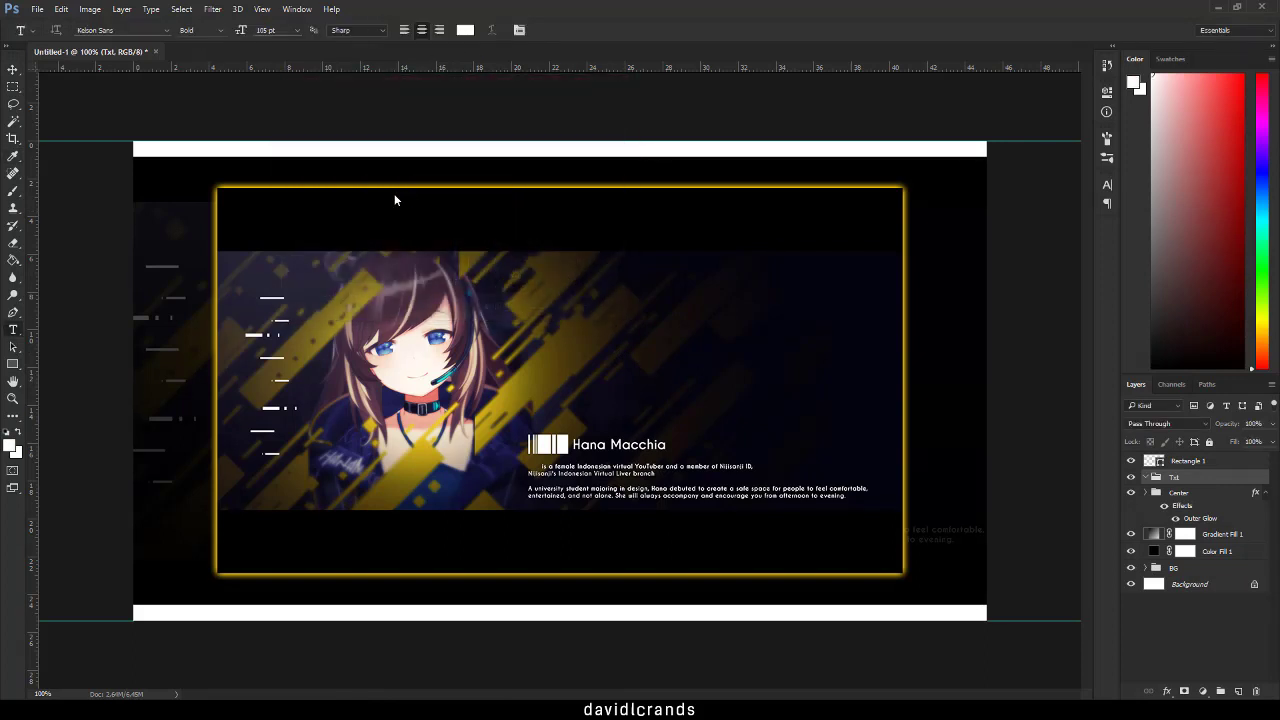
click(336, 199)
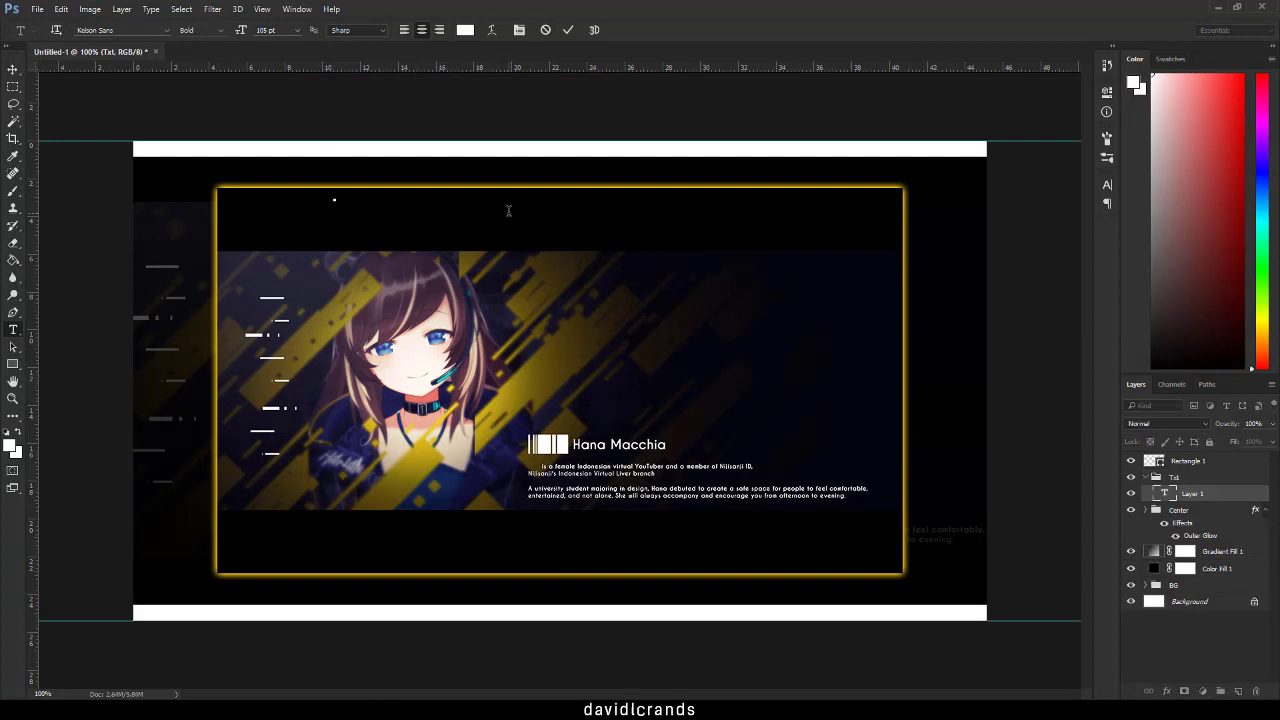
text(Ti)
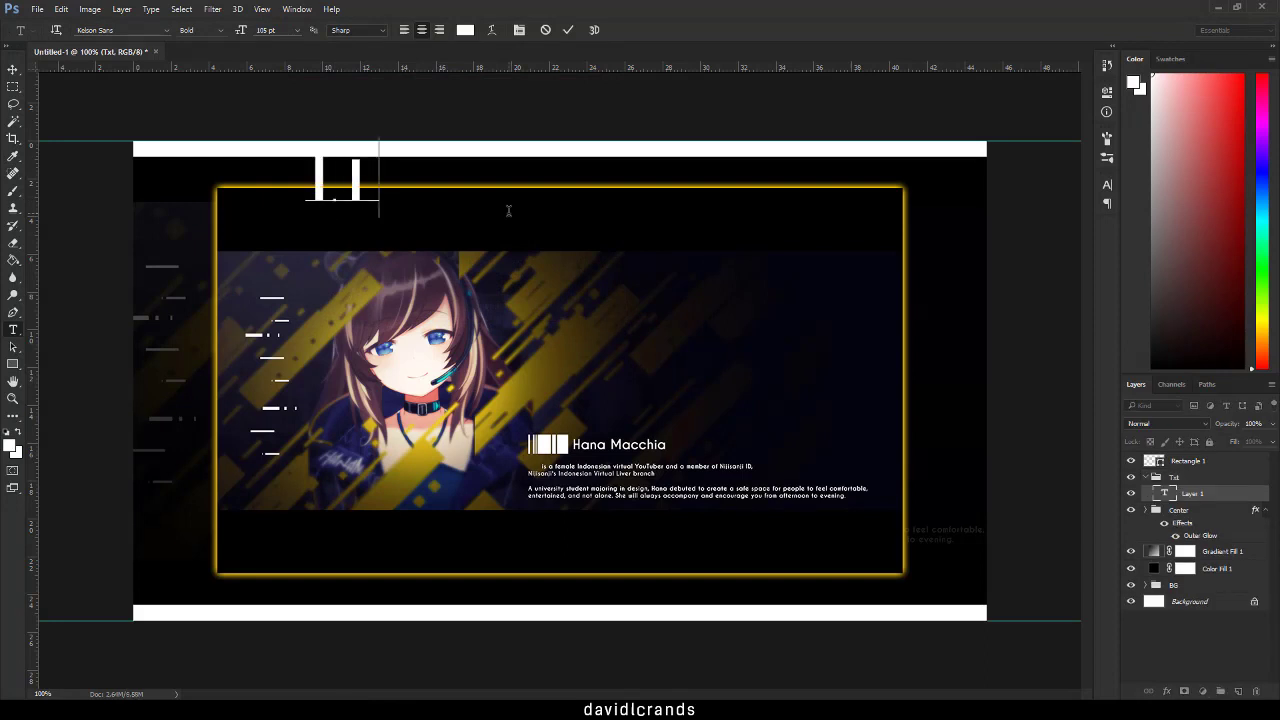
text(tle 1)
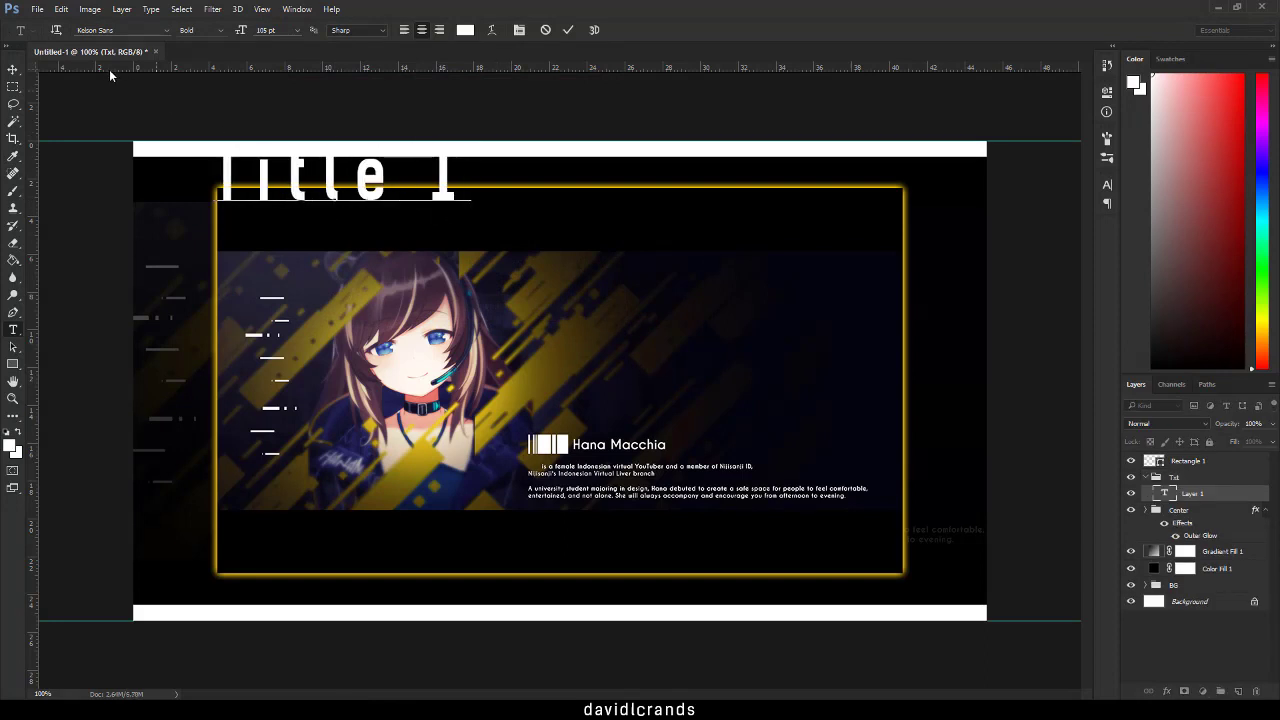
click(11, 70)
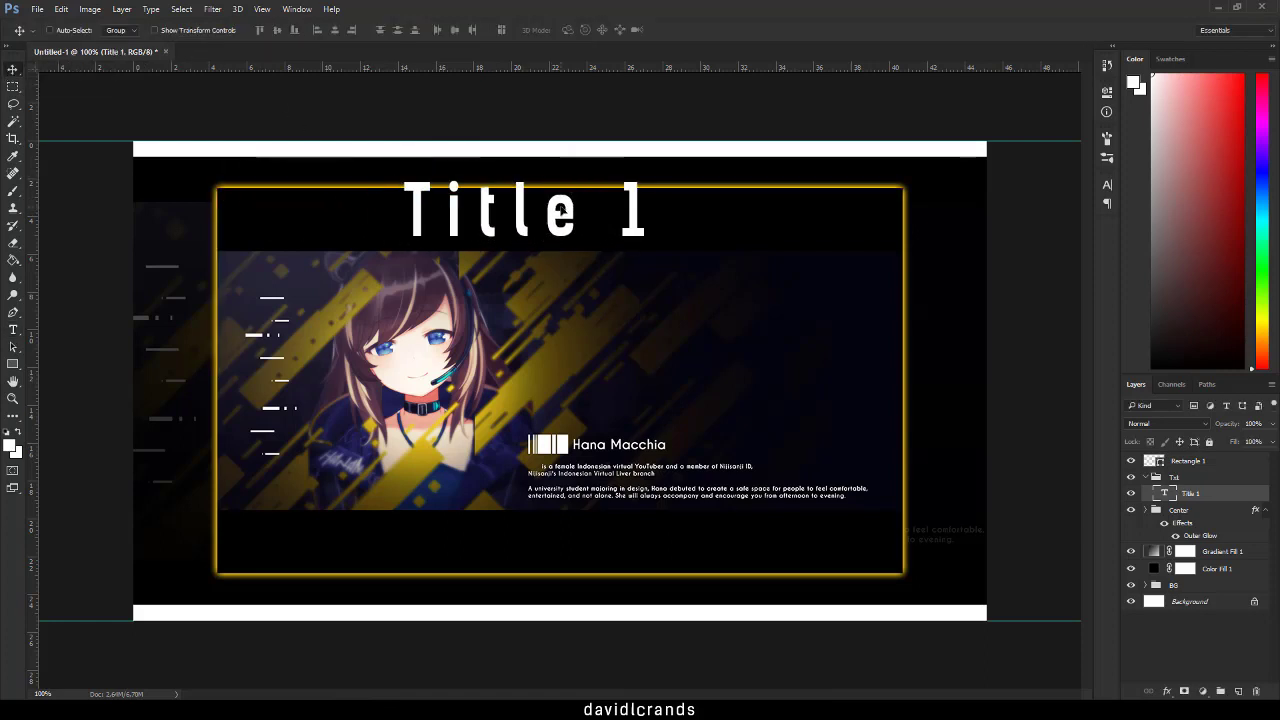
Step: Add a vertical guide at 22.50 cm, centre Title 1 on it, nudge it, and duplicate it
drag(30, 225, 560, 330)
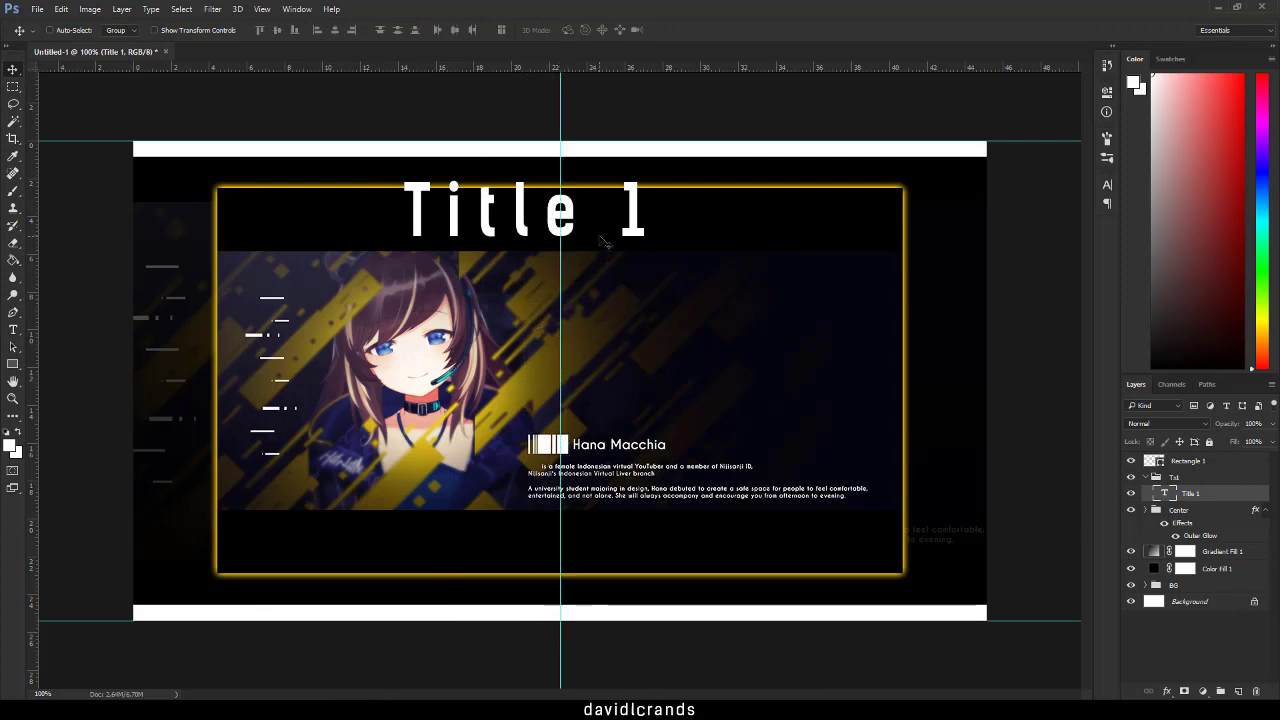
drag(603, 233, 612, 228)
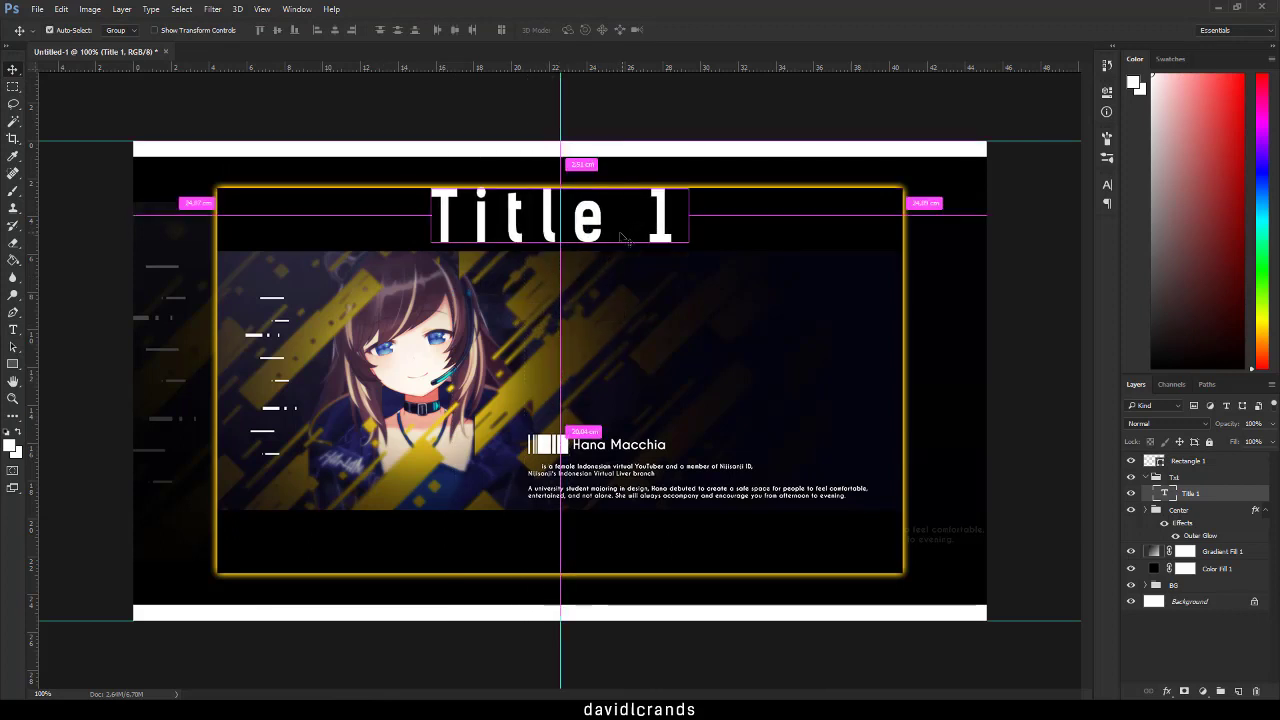
key(ctrl+t)
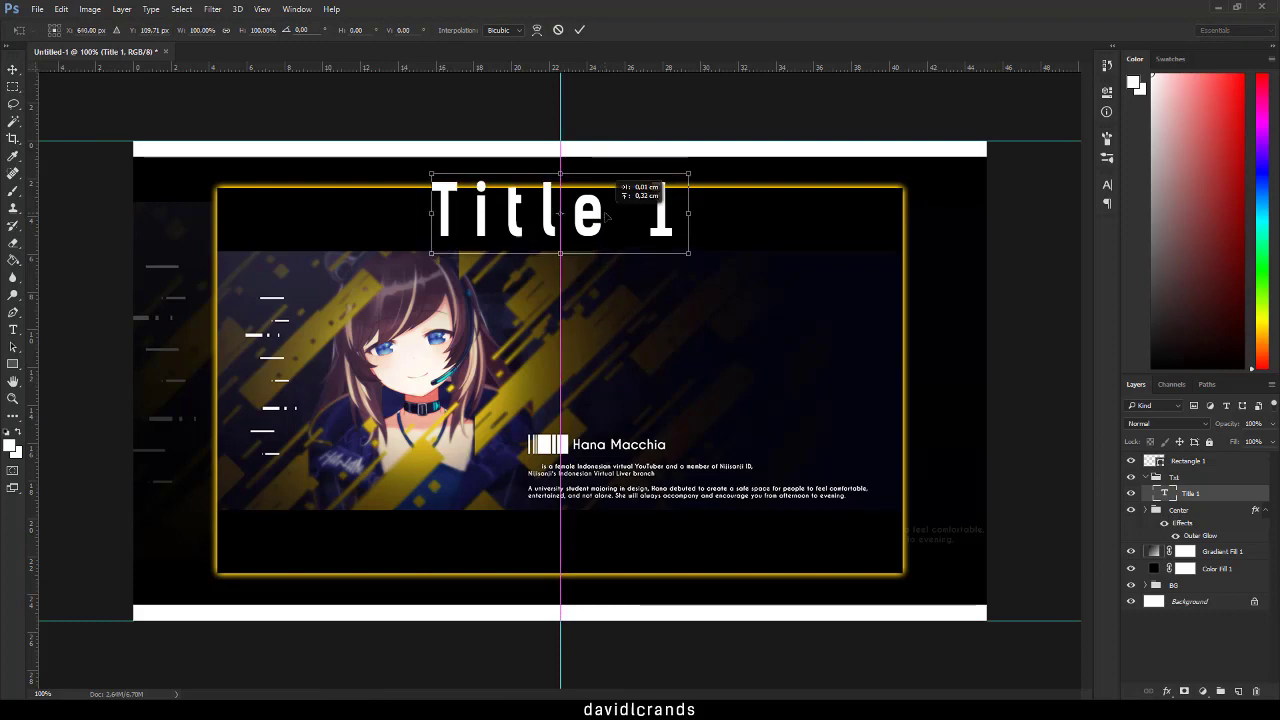
key(Return)
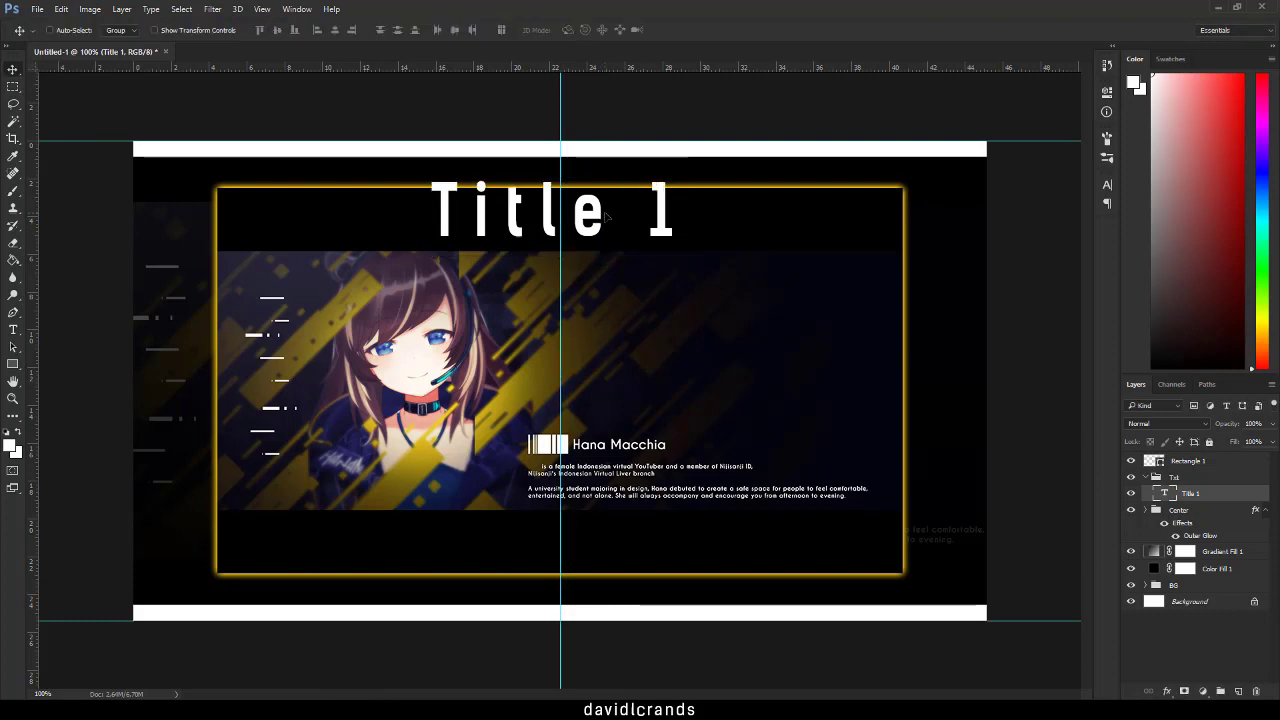
key(Up)
key(Up)
key(Up)
key(Up)
key(Up)
key(Up)
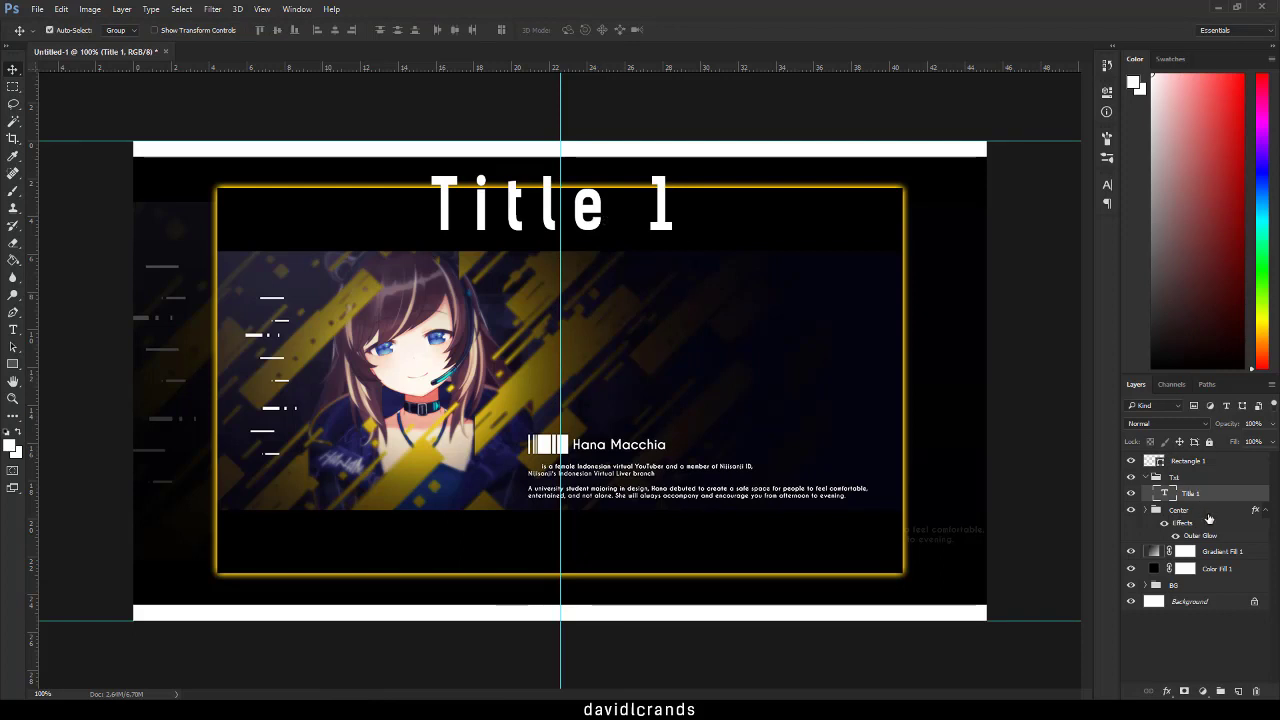
key(ctrl+j)
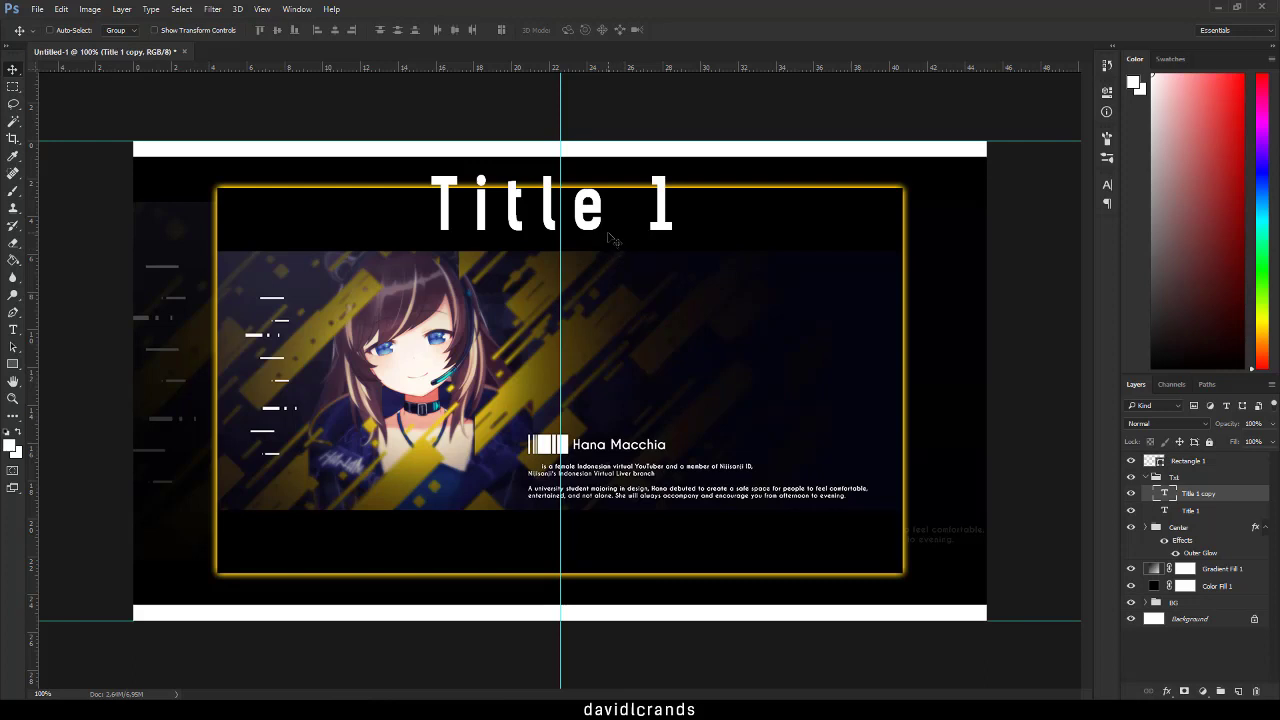
Step: Move the Title 1 copy to the banner's bottom and change its text to 'Title 2'
drag(613, 262, 617, 580)
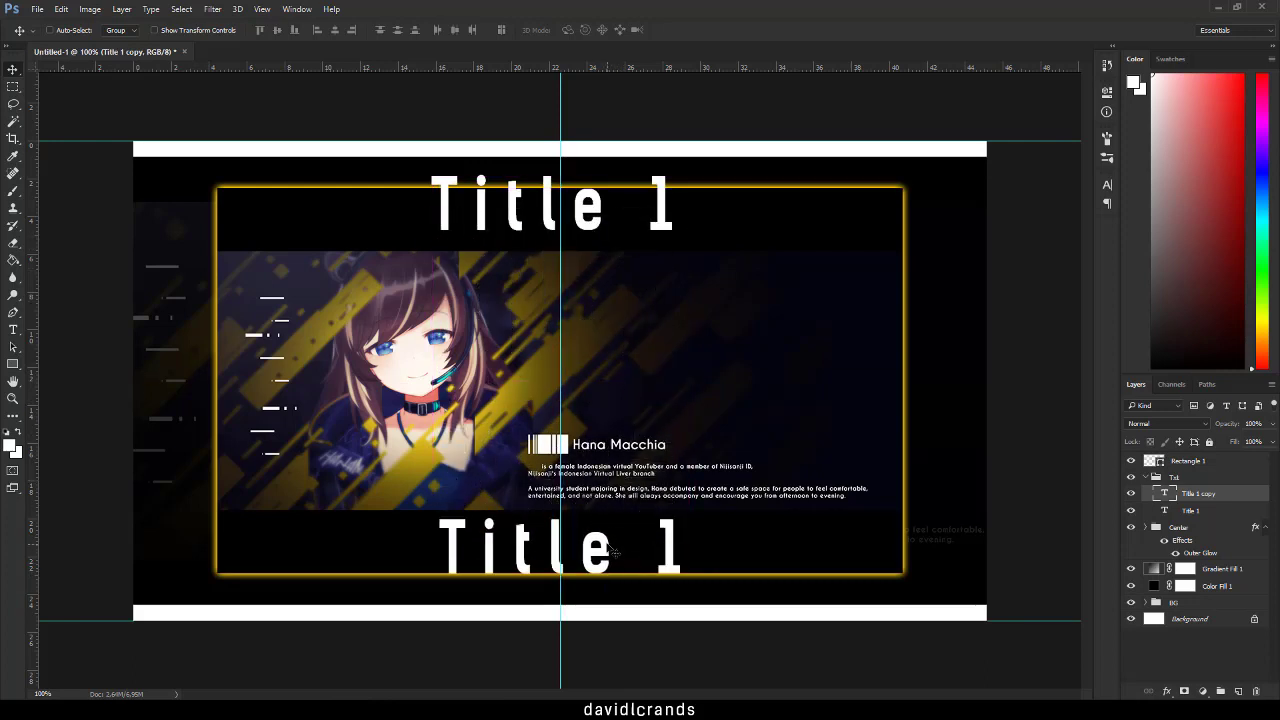
key(t)
click(597, 540)
key(ctrl+a)
text(T)
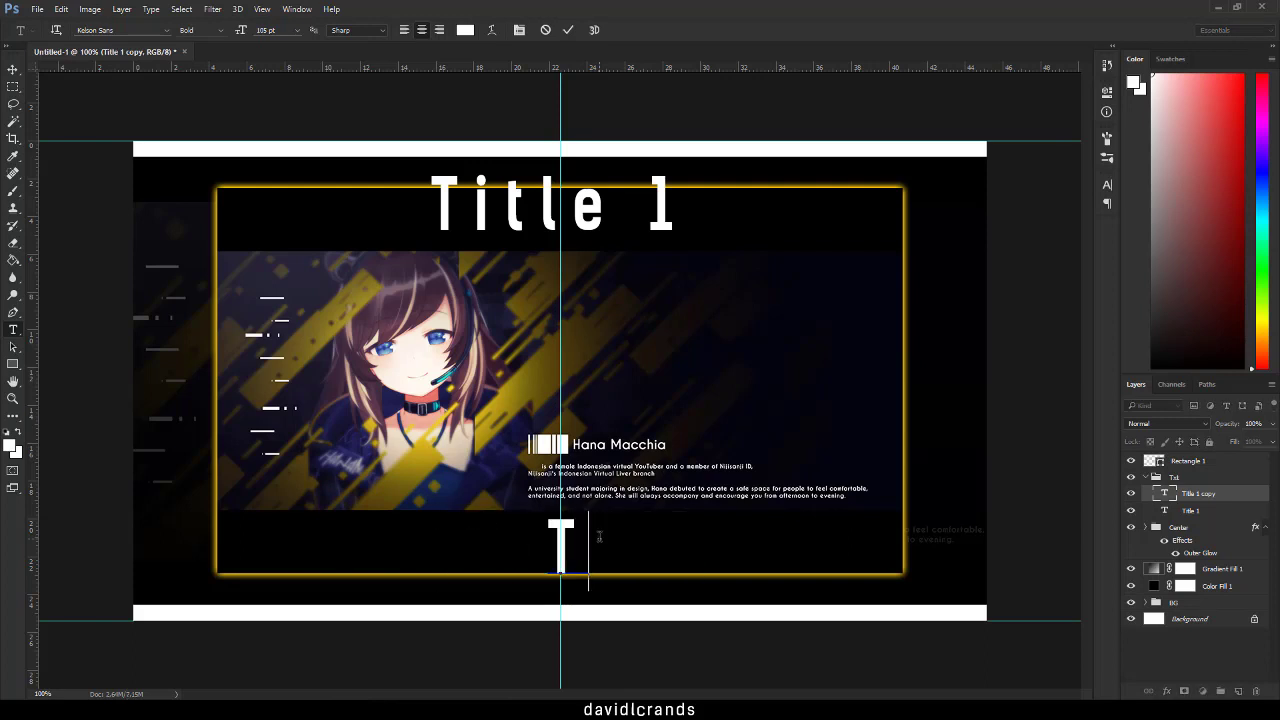
text(itle )
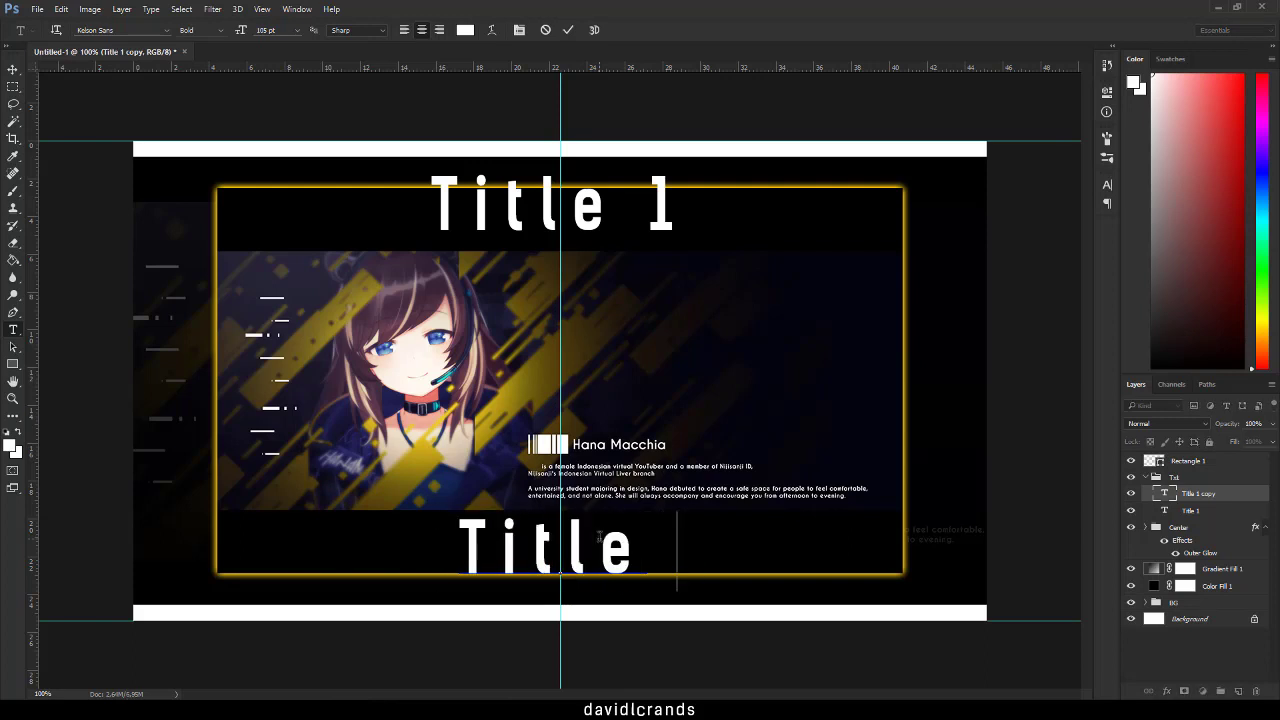
text(2)
click(13, 69)
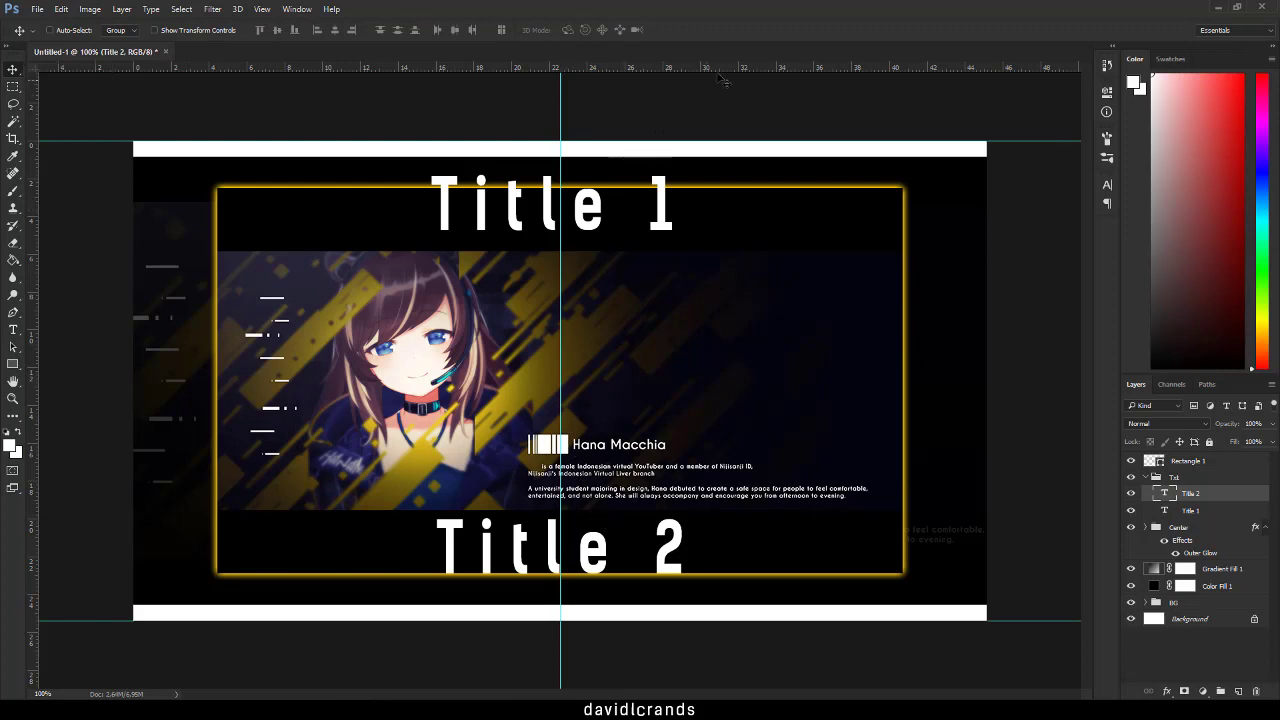
click(1242, 481)
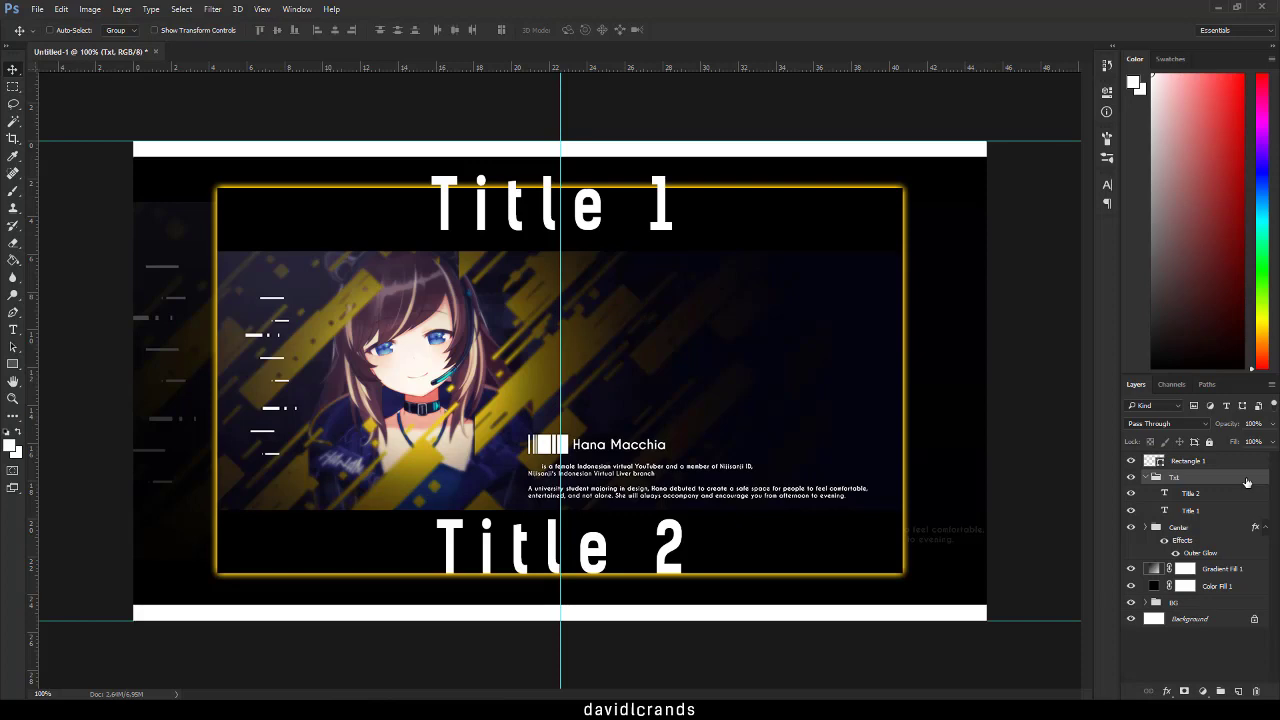
Step: Add a yellow Outer Glow at 74% opacity to the Txt group
double_click(1246, 483)
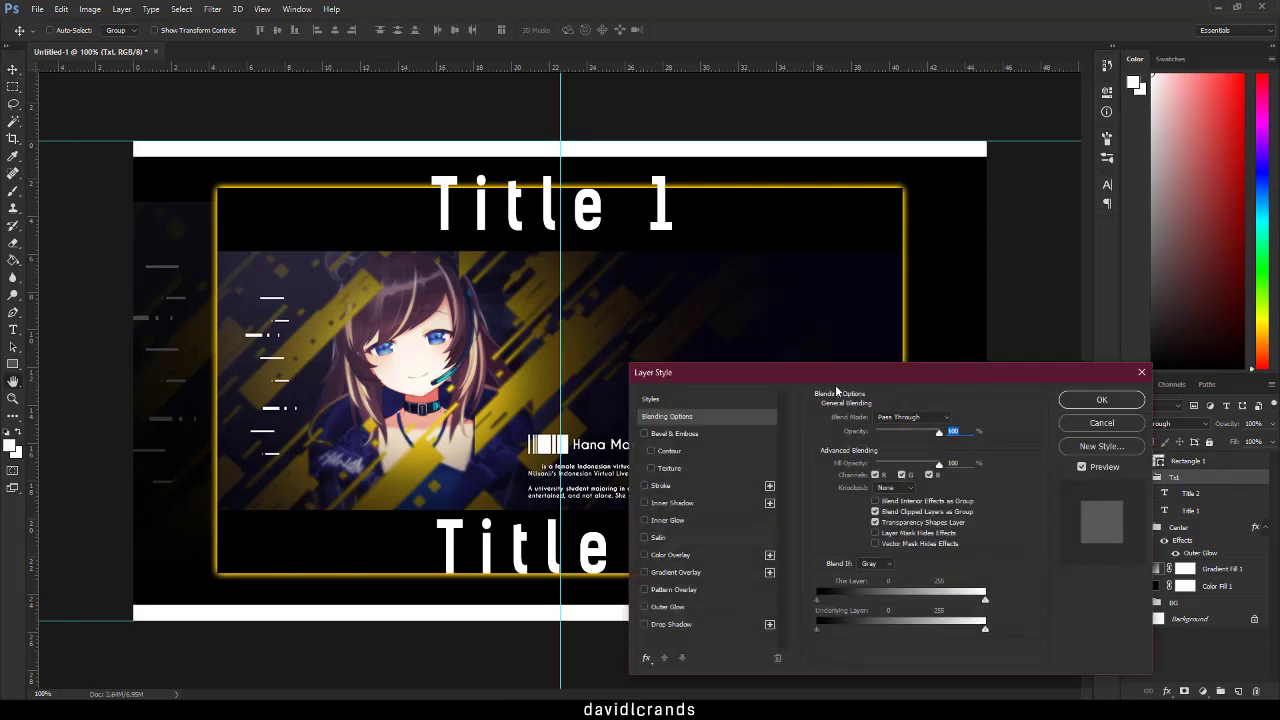
drag(844, 372, 844, 241)
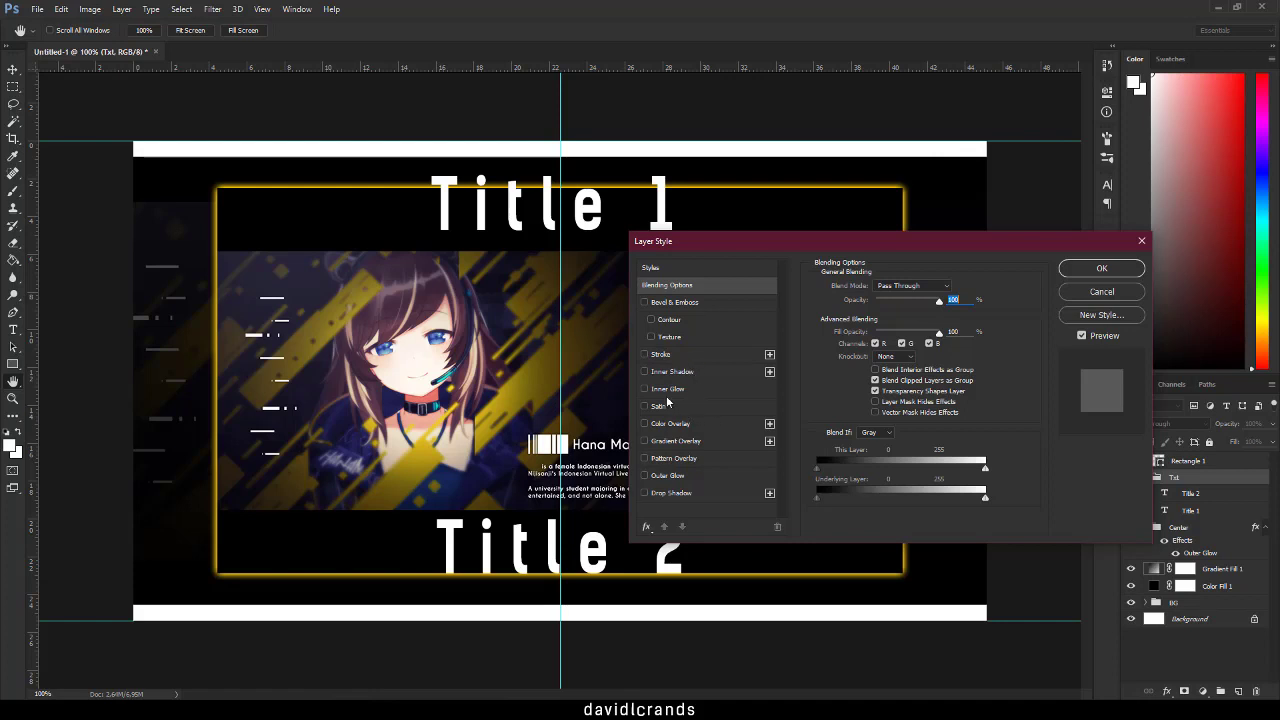
click(702, 476)
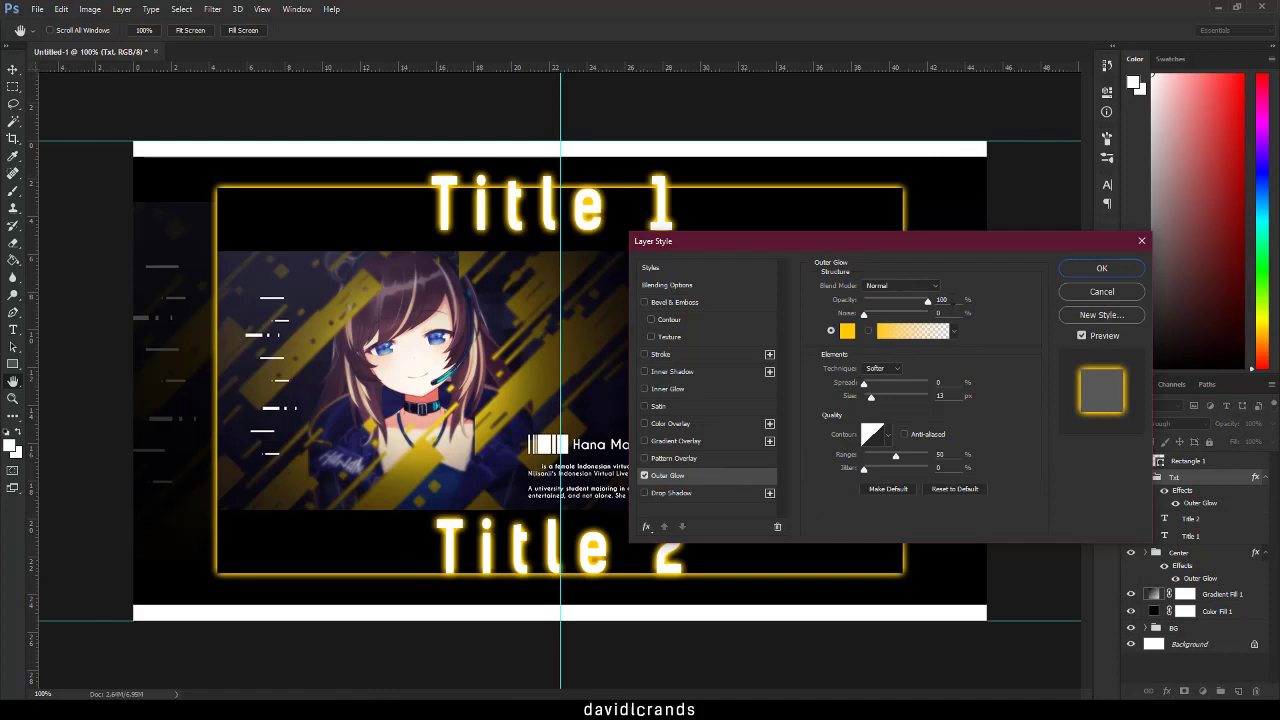
click(940, 299)
key(Down)
key(Down)
key(Down)
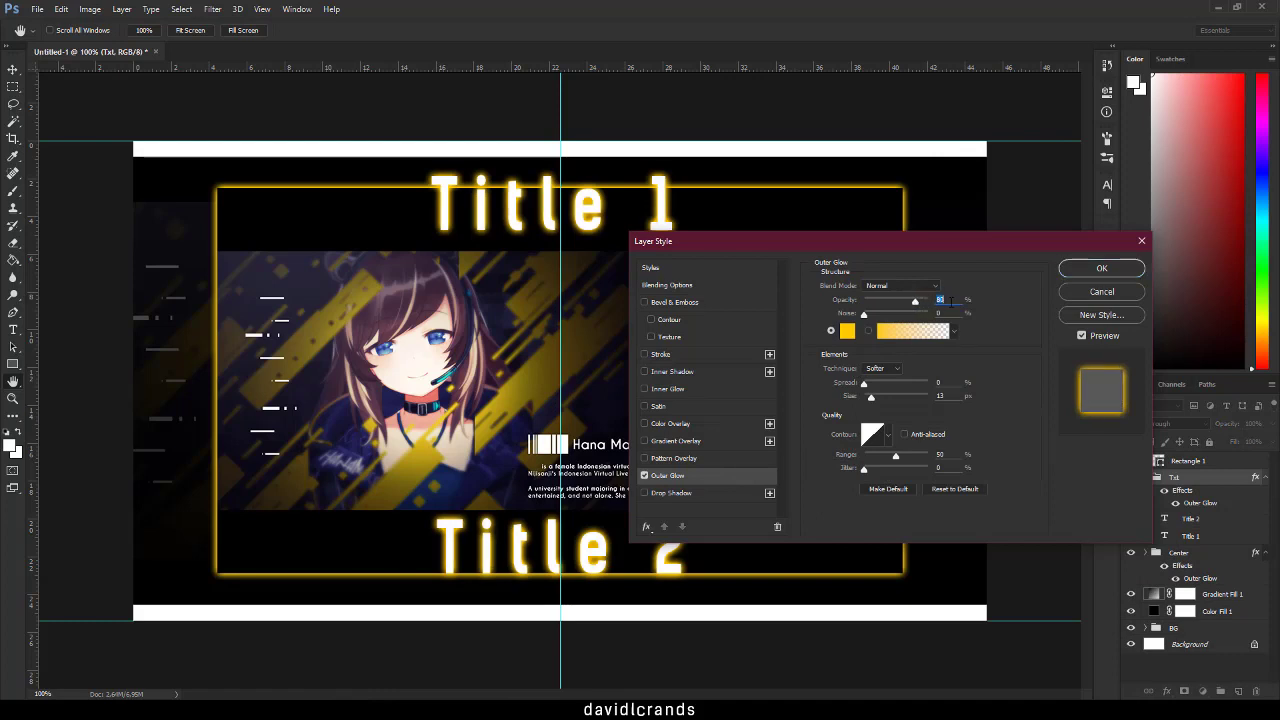
key(Down)
key(Down)
key(Down)
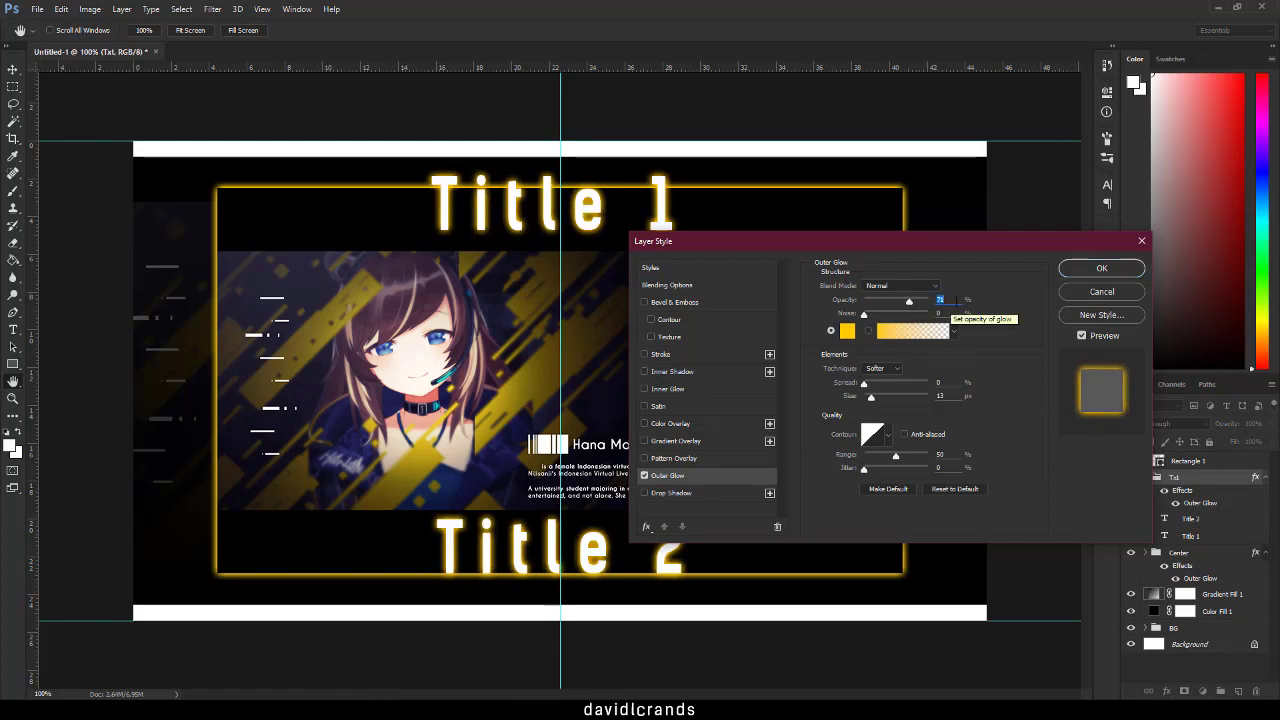
key(Return)
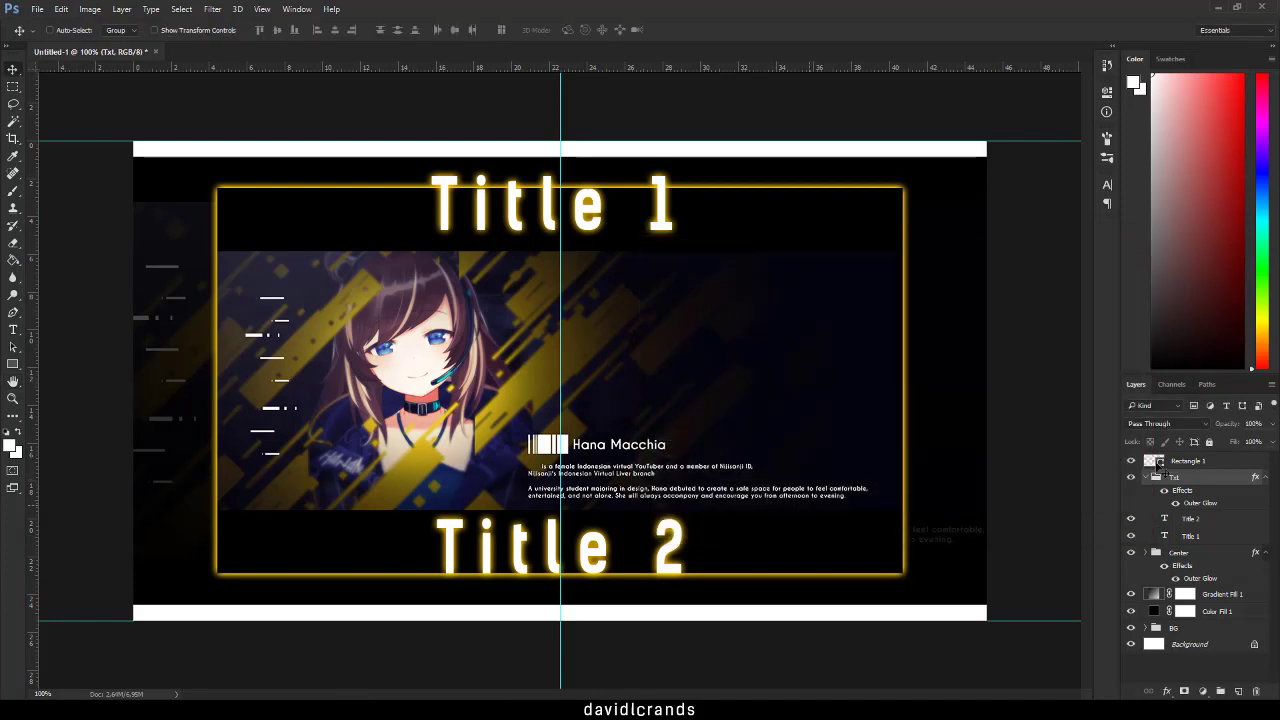
click(1193, 520)
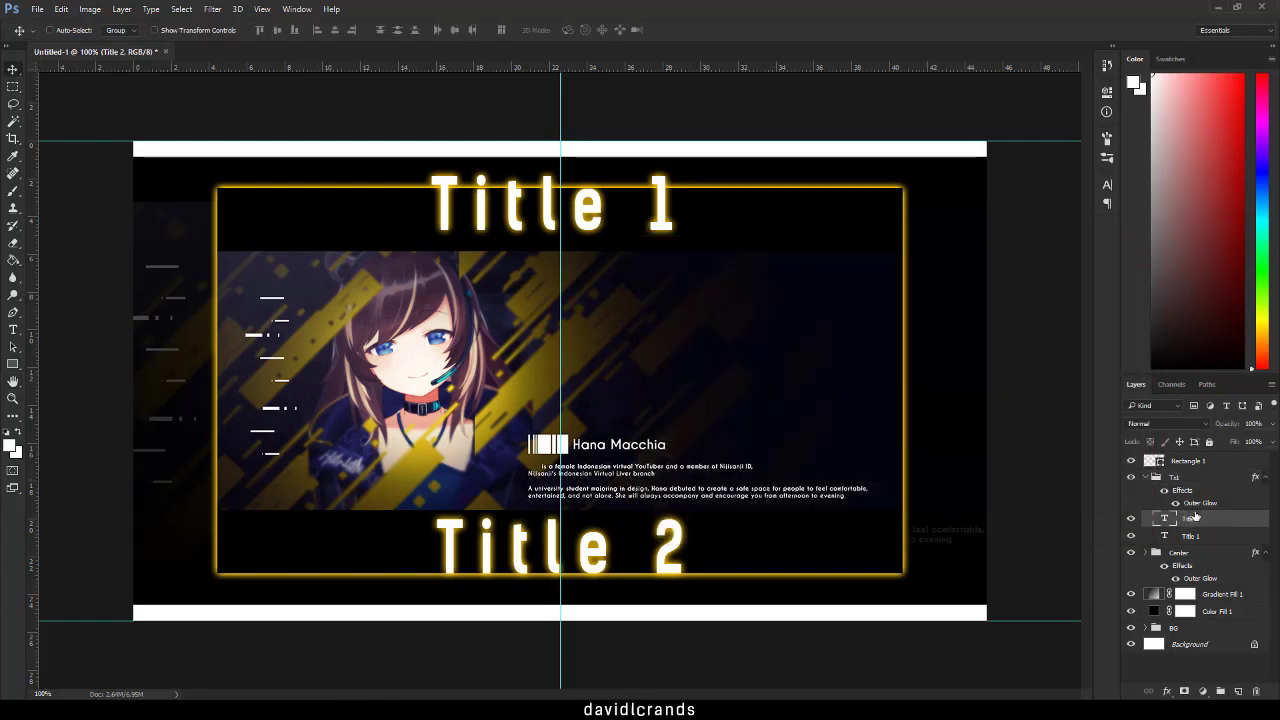
click(1106, 184)
click(1063, 269)
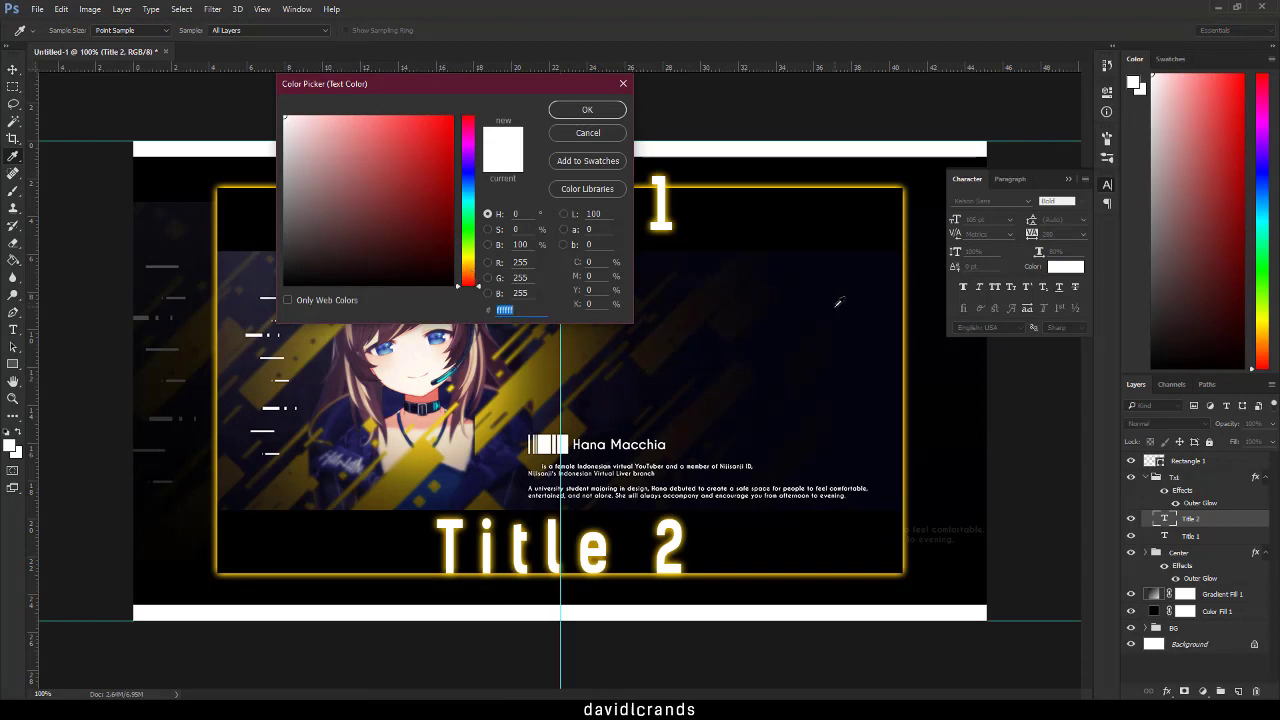
click(836, 304)
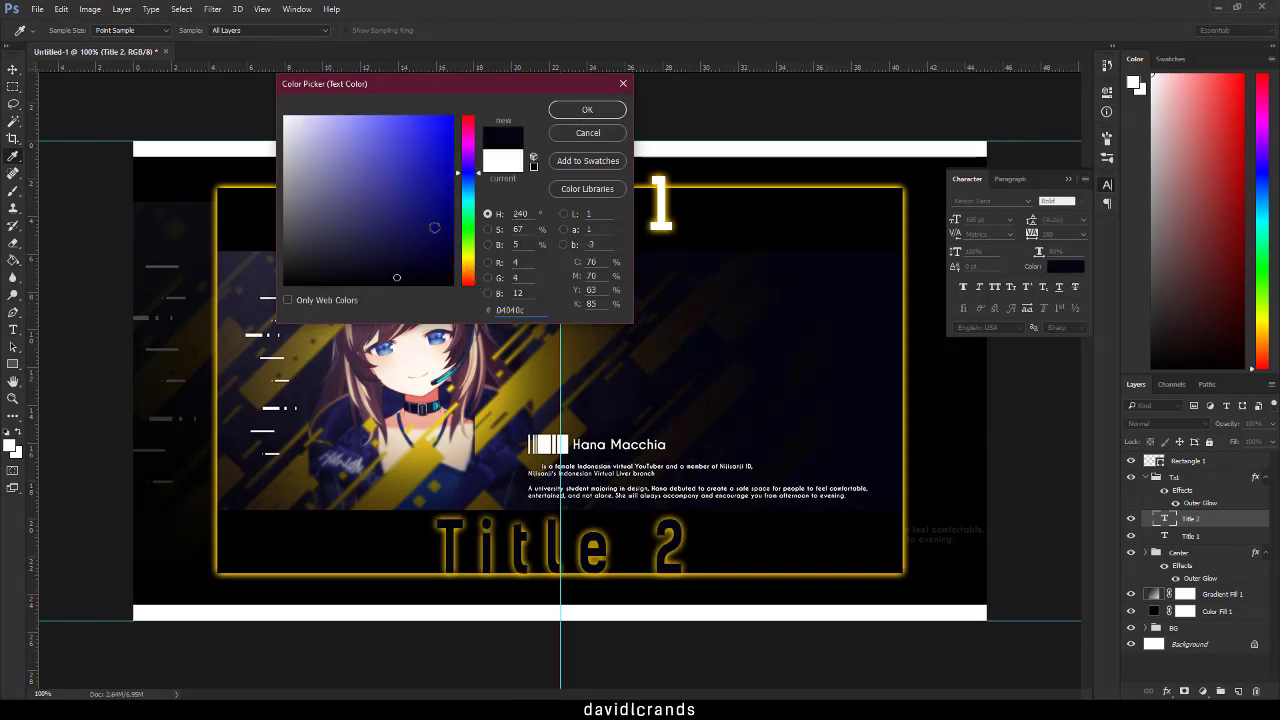
click(409, 207)
click(377, 135)
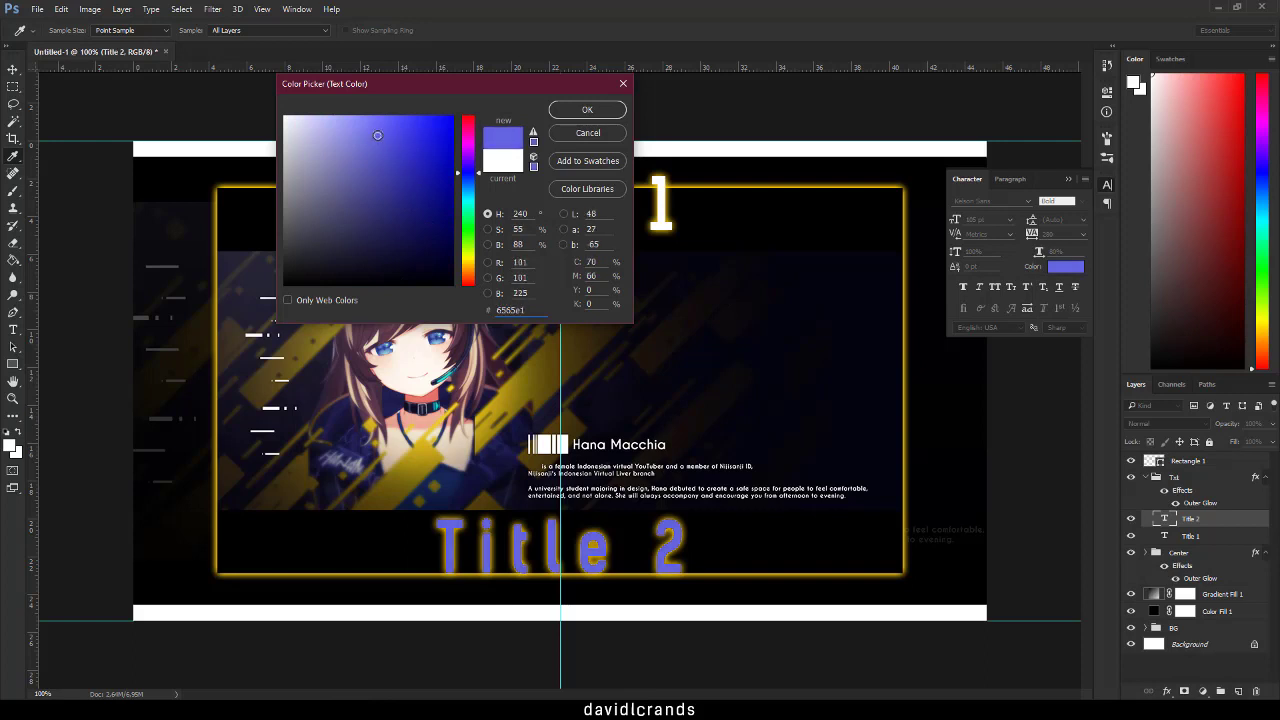
drag(377, 135, 254, 82)
drag(447, 132, 265, 298)
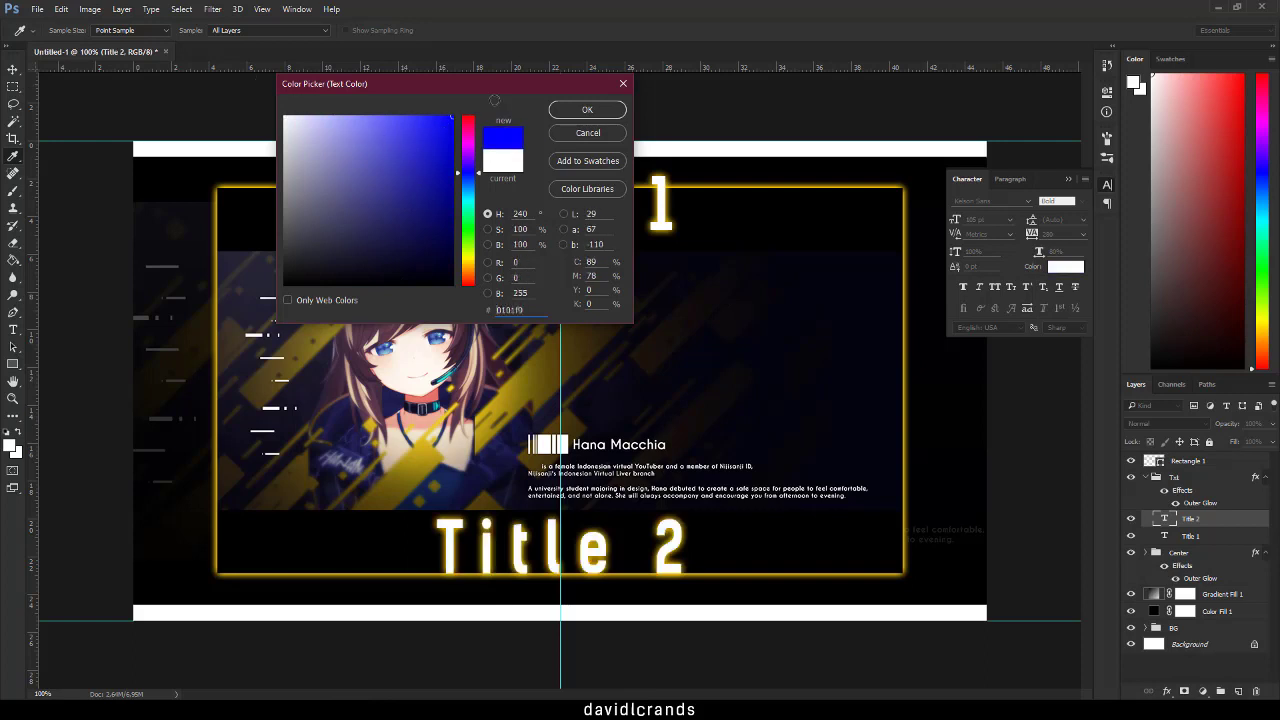
drag(330, 262, 284, 116)
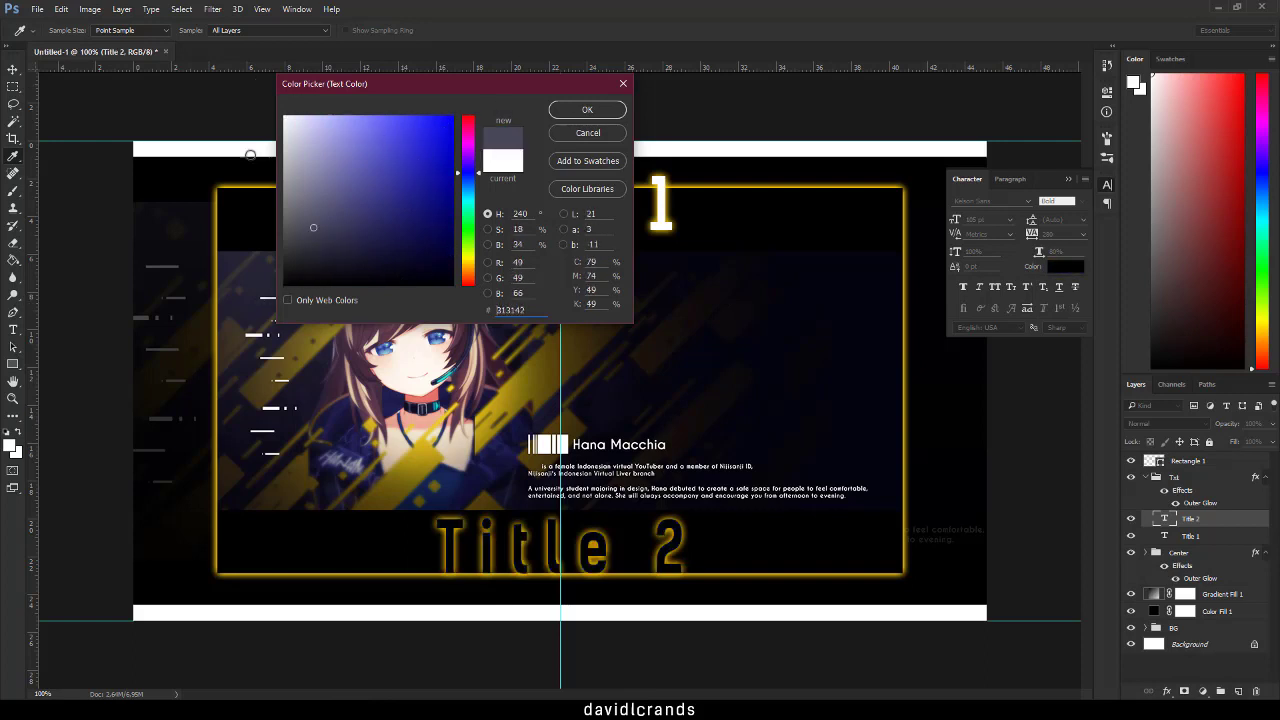
click(623, 84)
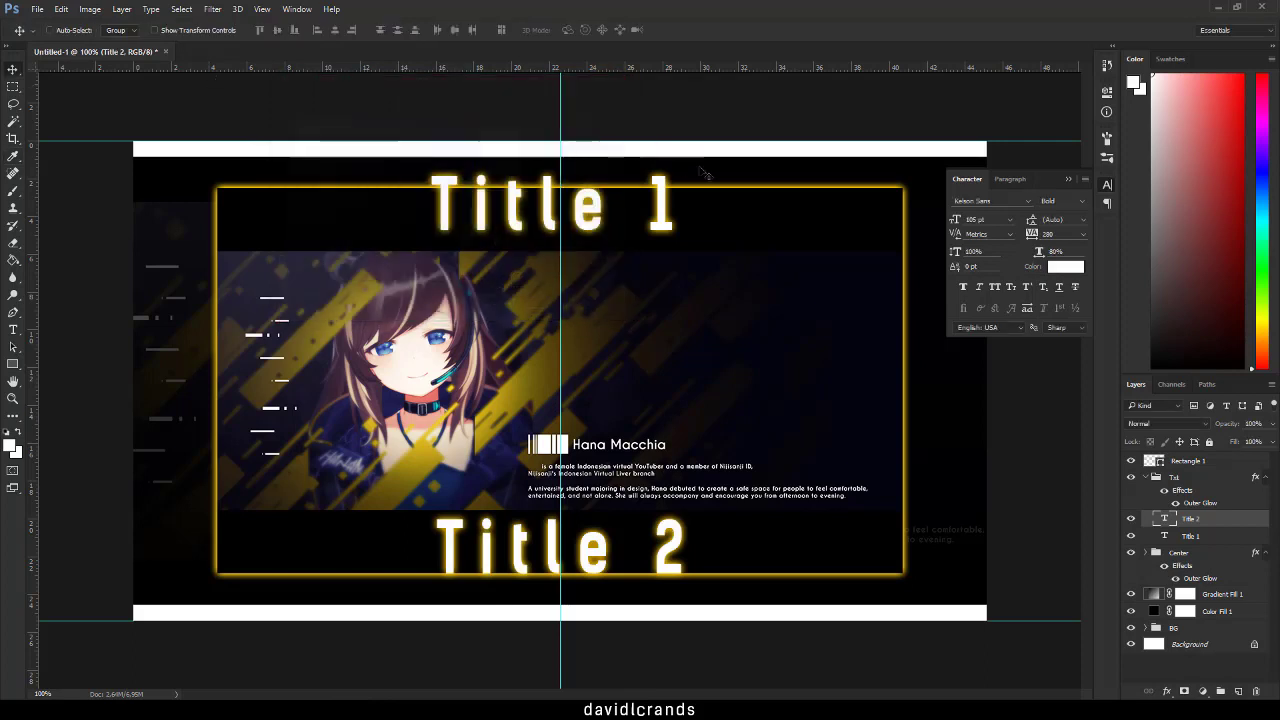
click(1107, 186)
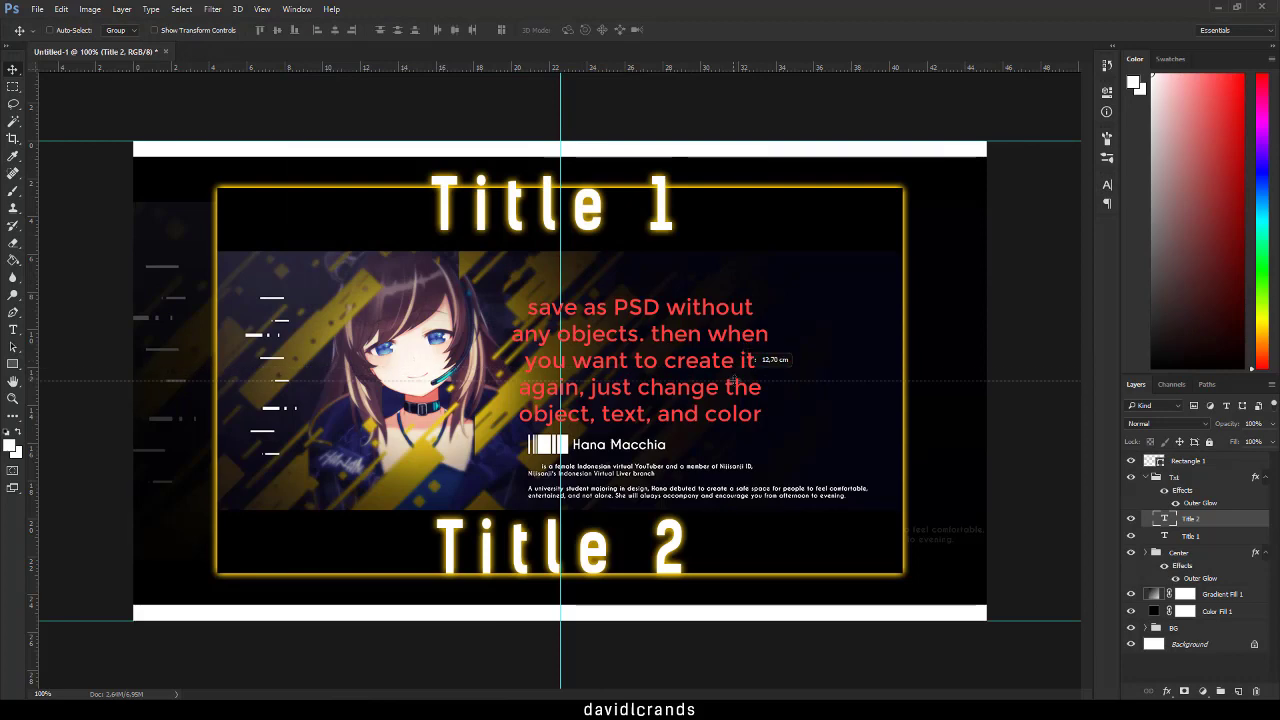
Step: Drag a horizontal guide to the banner's vertical midpoint, about 12.70 cm down
drag(692, 66, 742, 380)
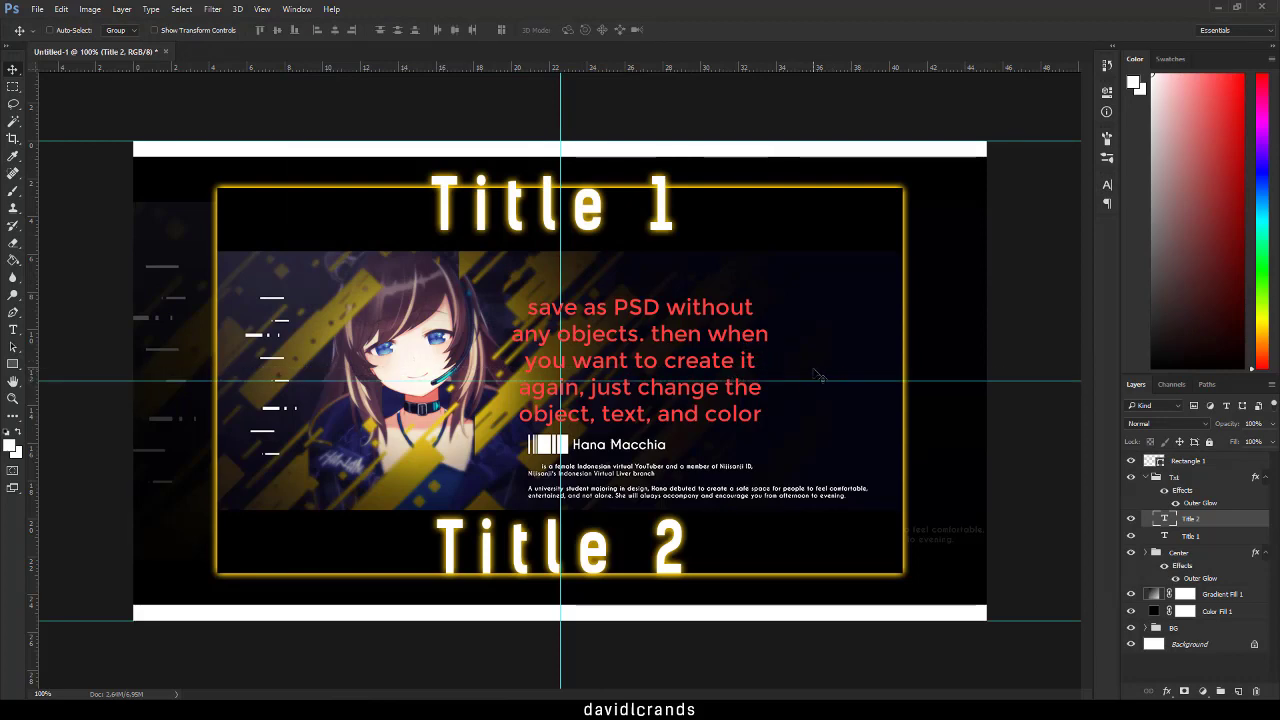